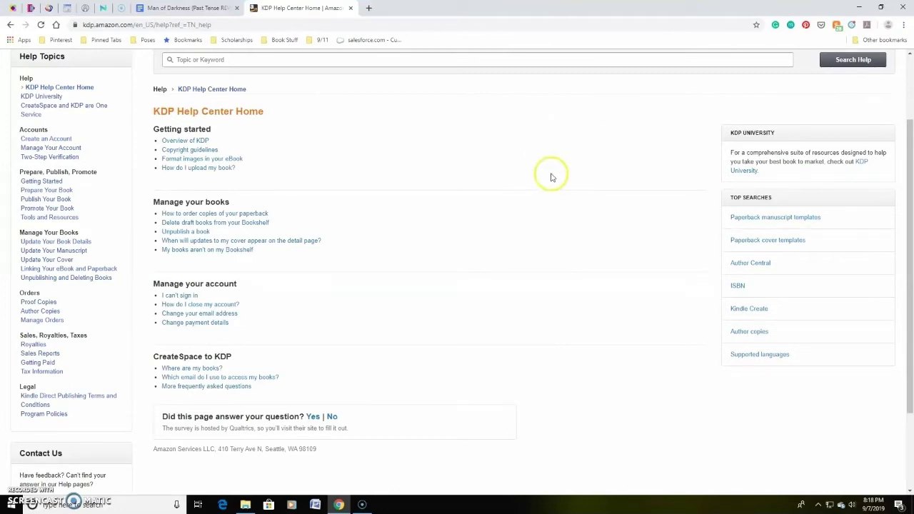
Open the paperback manuscript templates help page and review its template downloads, trim size table and formatting instructions
click(783, 222)
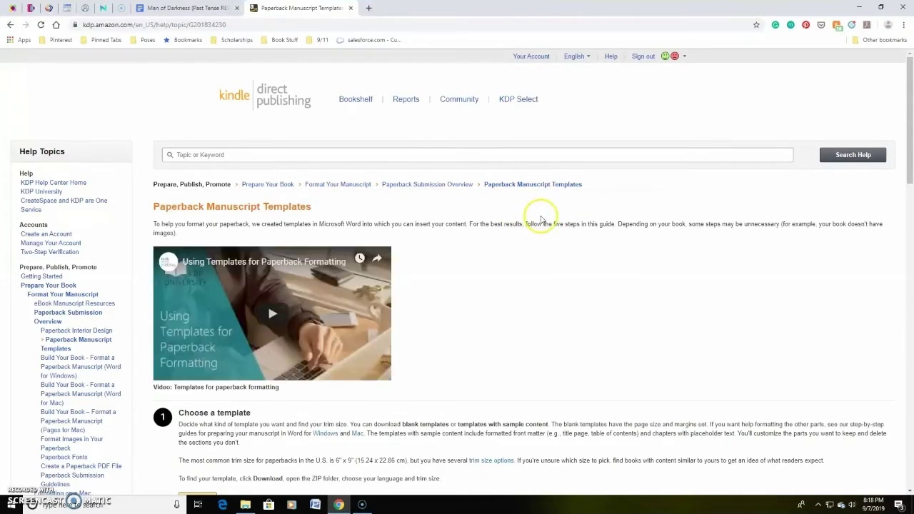
scroll(539, 220, down, 2)
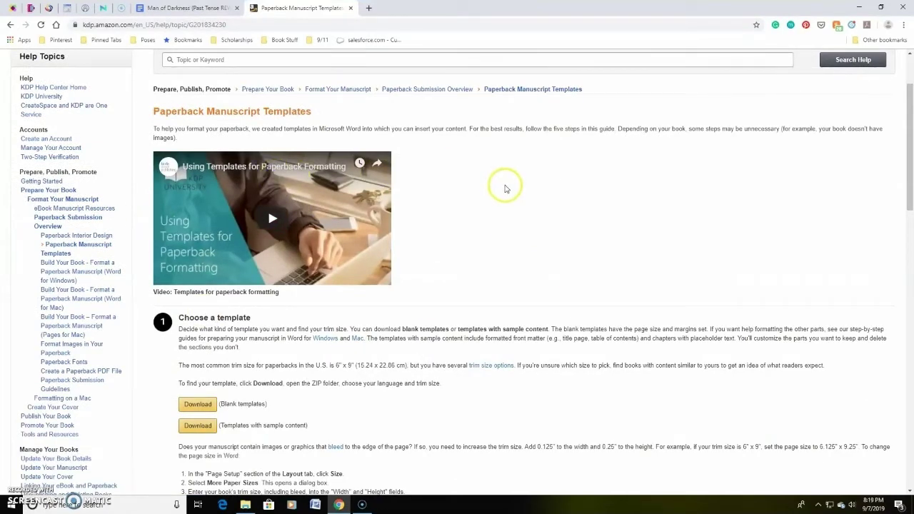
scroll(505, 189, down, 1)
scroll(505, 189, down, 3)
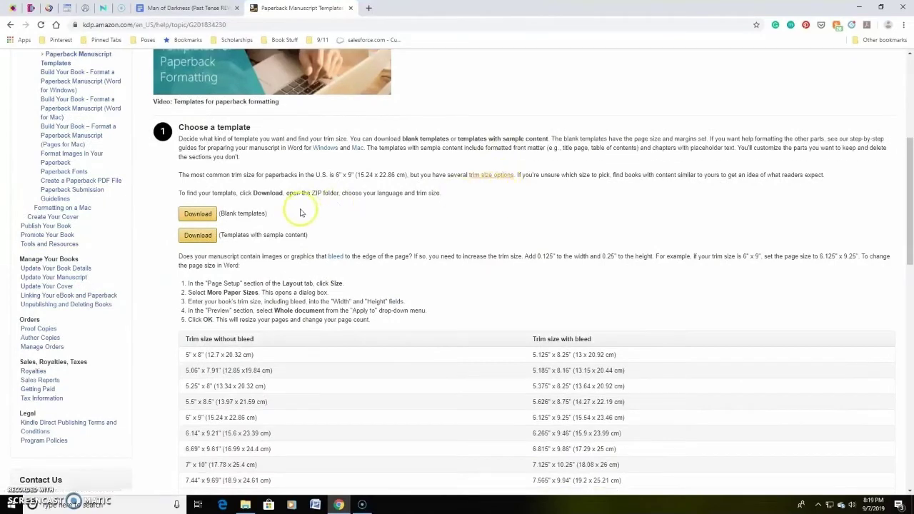
scroll(394, 235, down, 3)
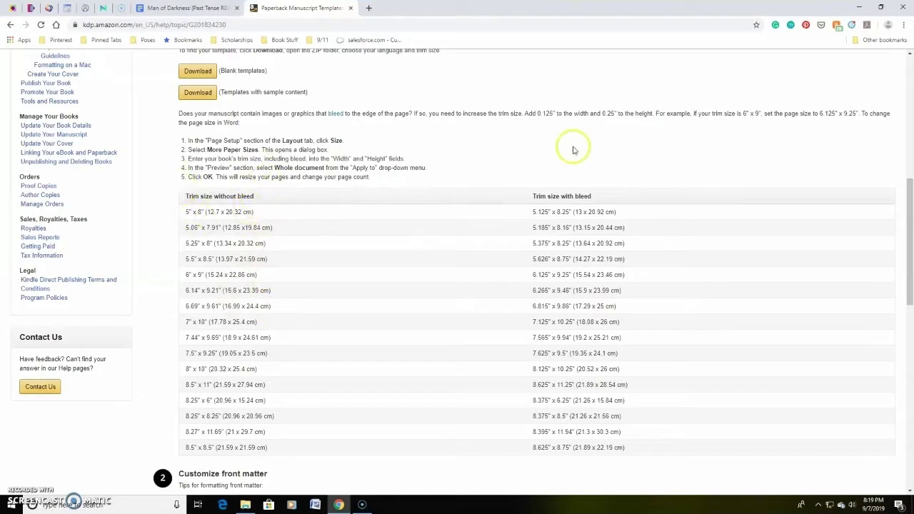
scroll(556, 196, down, 2)
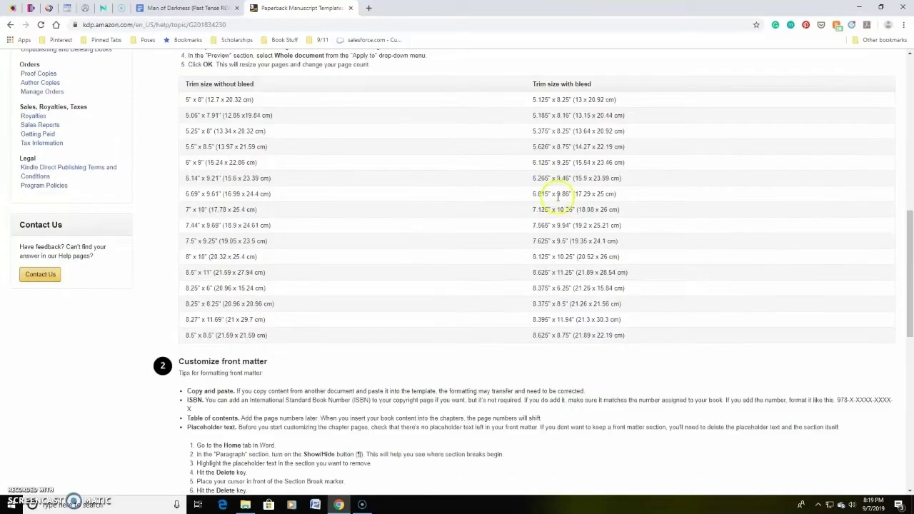
scroll(553, 196, up, 1)
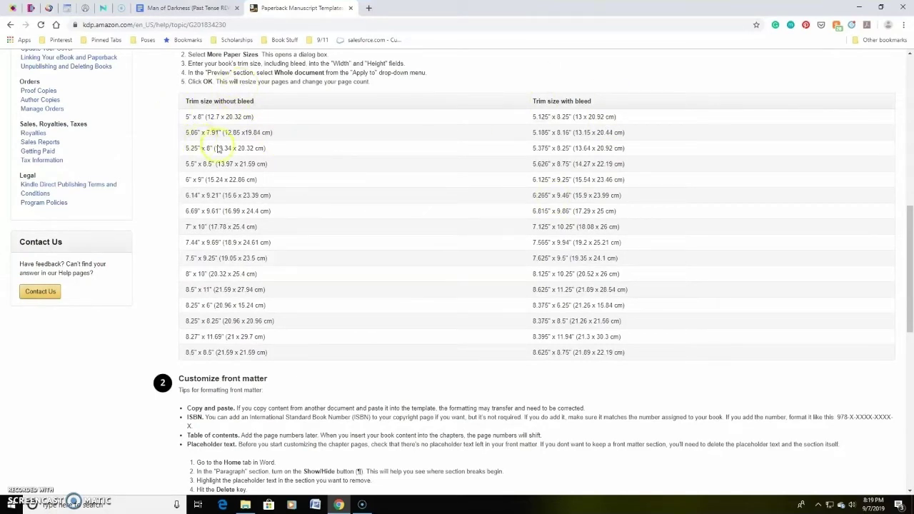
scroll(496, 174, down, 3)
scroll(496, 174, down, 2)
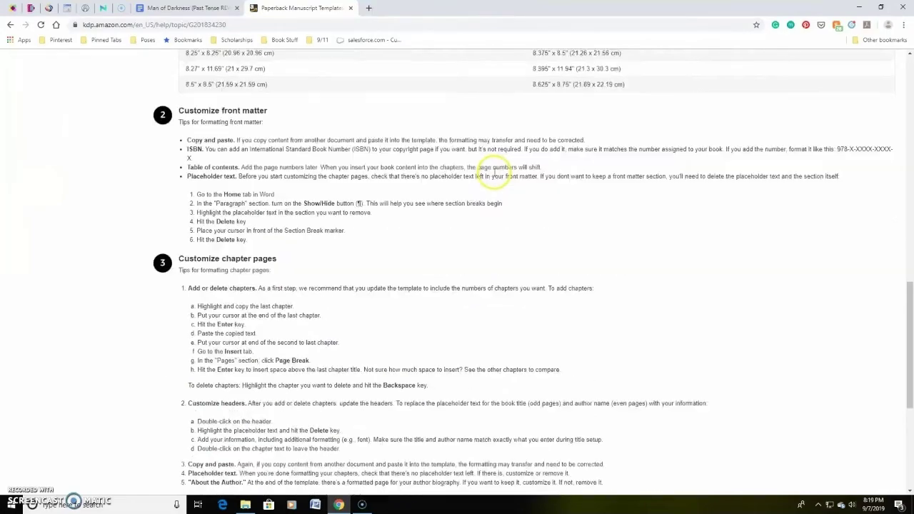
scroll(412, 312, down, 3)
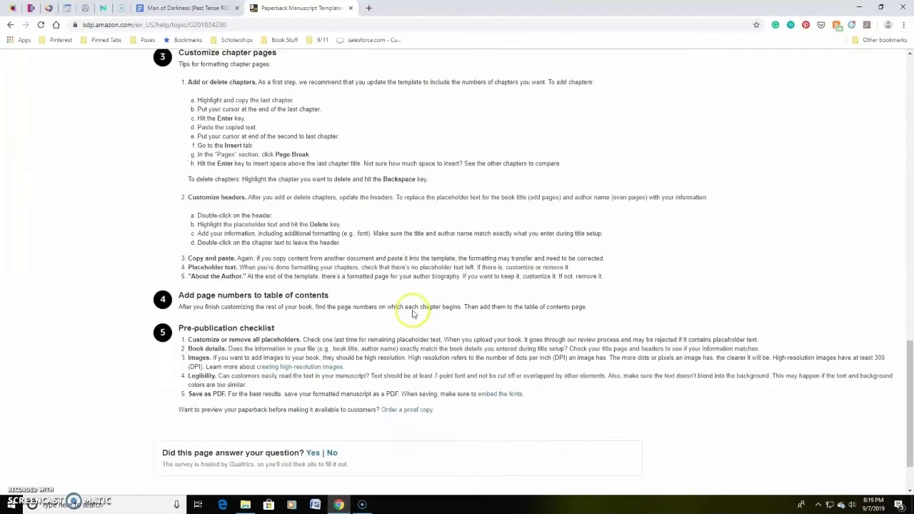
scroll(420, 302, up, 9)
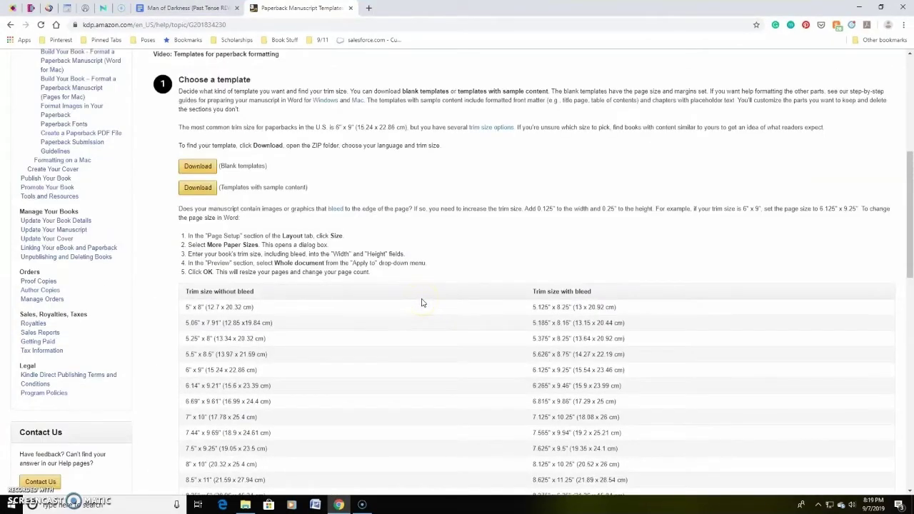
scroll(422, 299, up, 1)
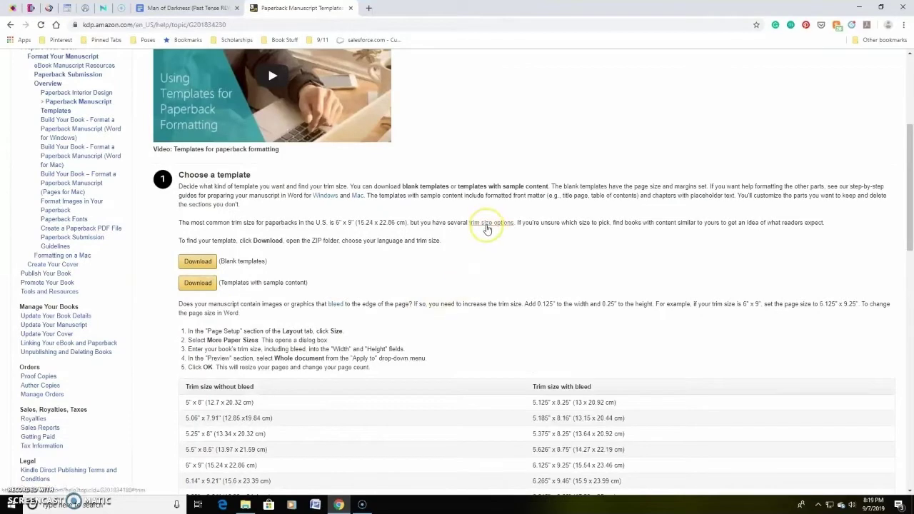
Open the trim size options and compare the page-count ranges for each trim size, ink and paper type
click(487, 229)
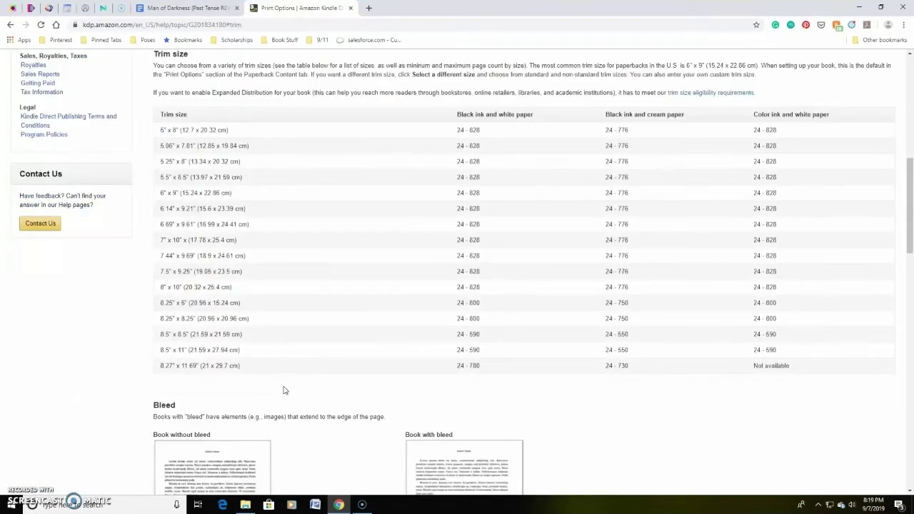
scroll(350, 366, up, 1)
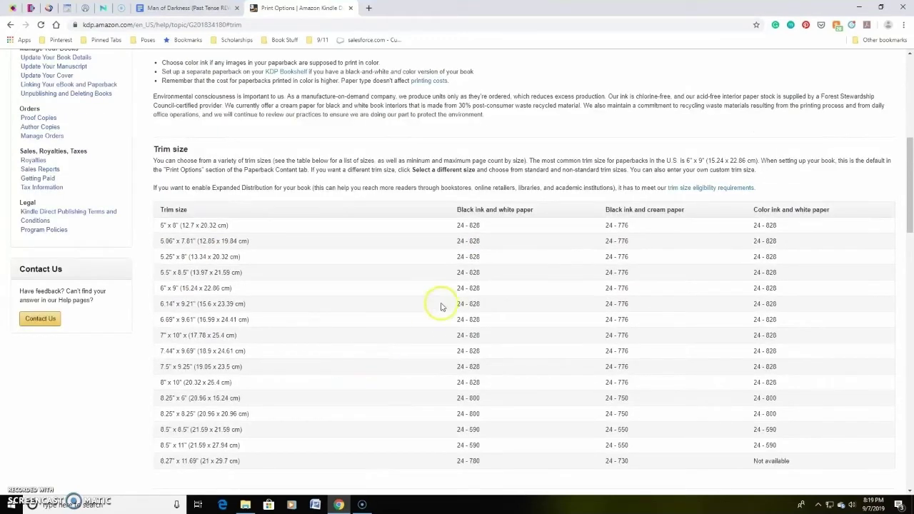
scroll(547, 275, down, 1)
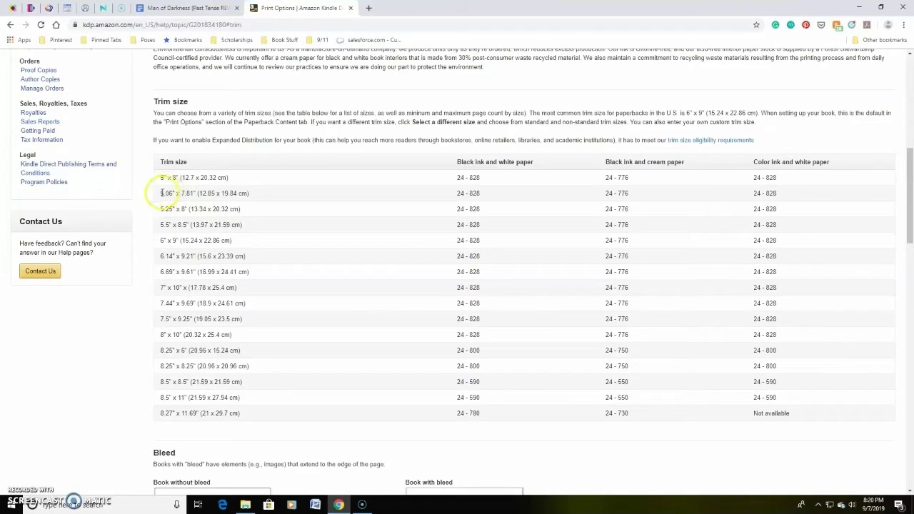
triple_click(253, 193)
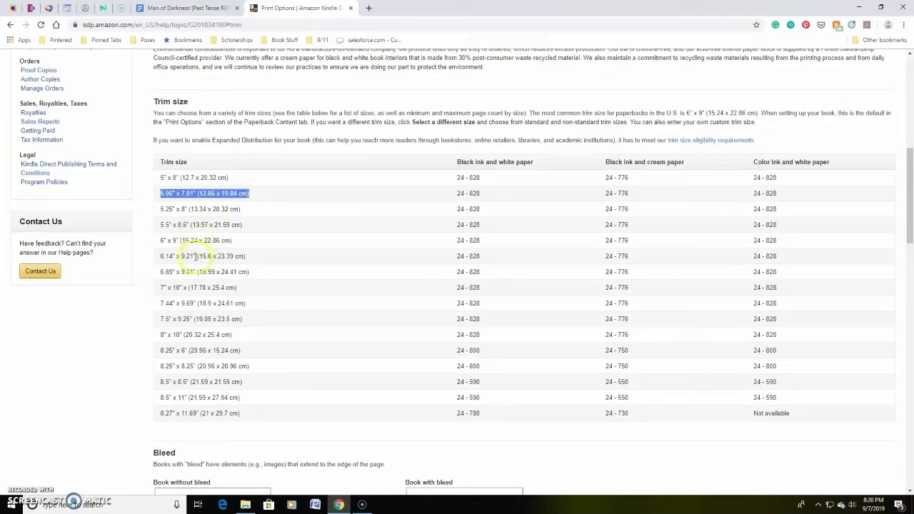
drag(197, 256, 183, 241)
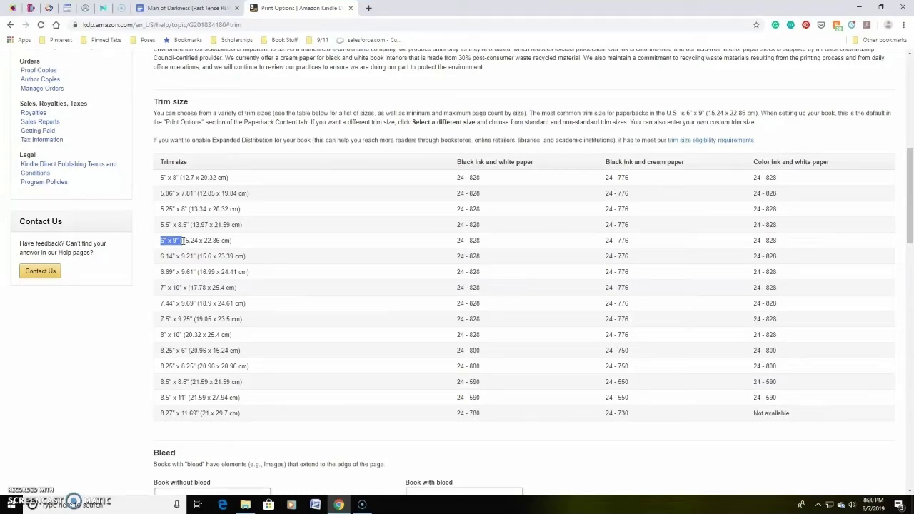
drag(457, 178, 483, 179)
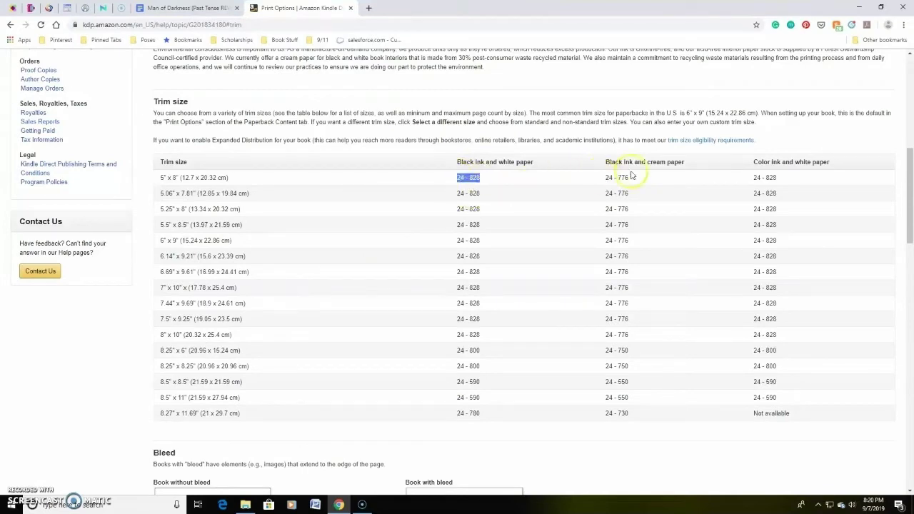
drag(745, 177, 781, 176)
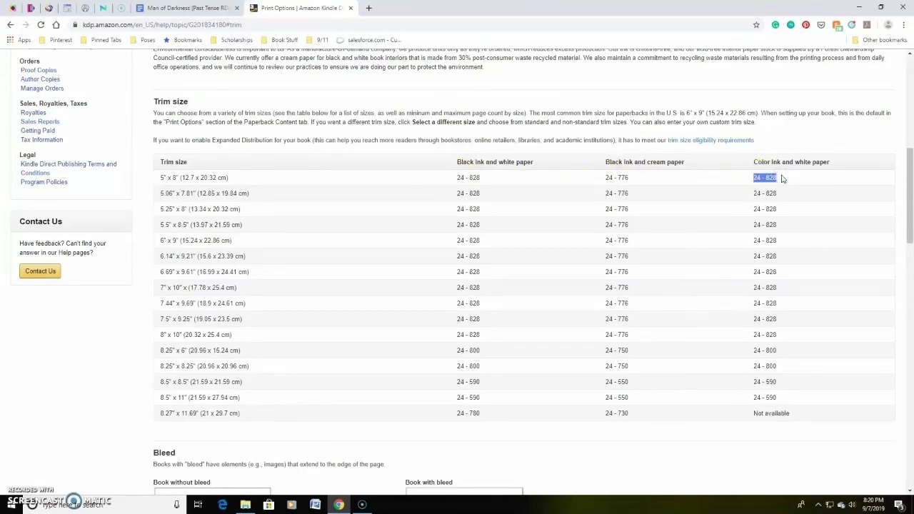
click(687, 208)
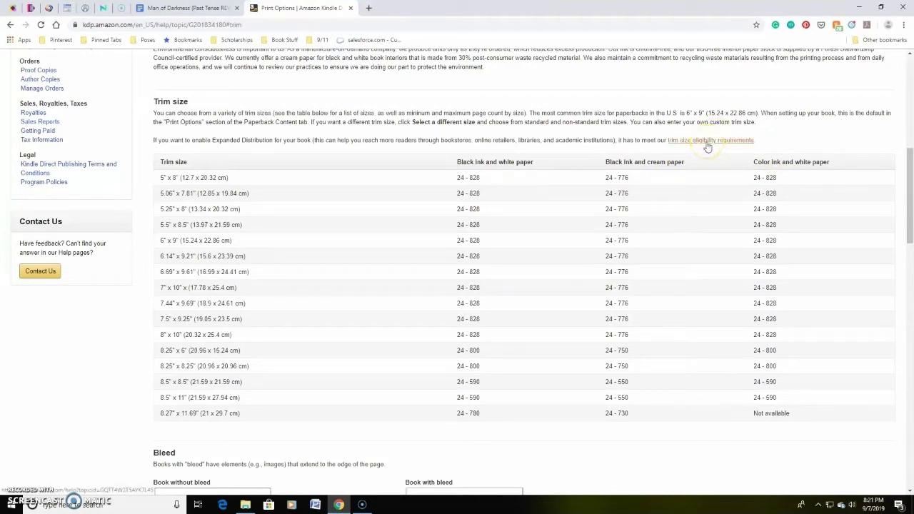
Open the trim size eligibility requirements and check which ink and paper combinations qualify for Expanded Distribution, including 5.06 x 7.81 and 6 x 9 inches
click(707, 143)
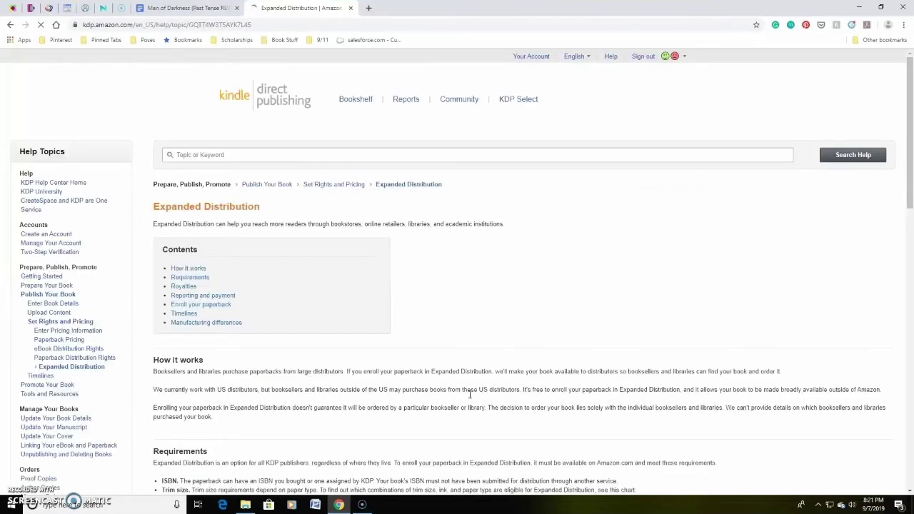
scroll(502, 333, down, 2)
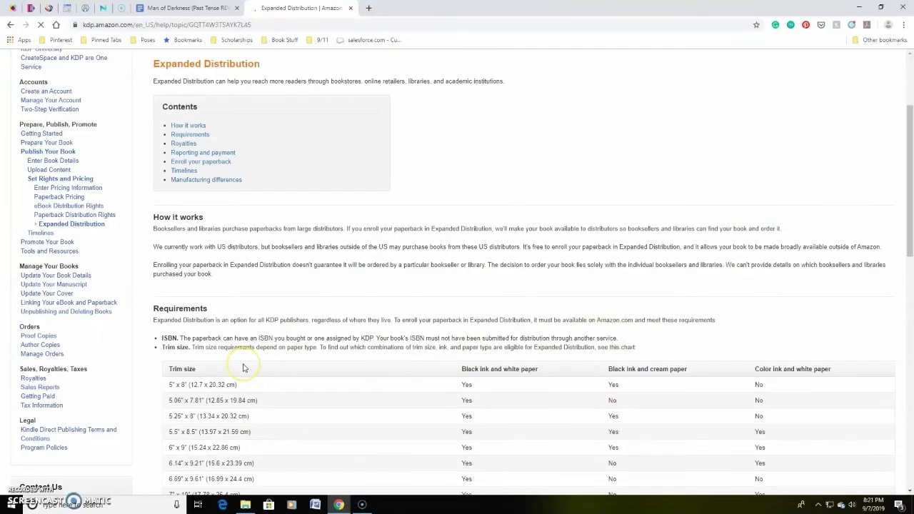
scroll(243, 367, down, 2)
scroll(277, 317, down, 2)
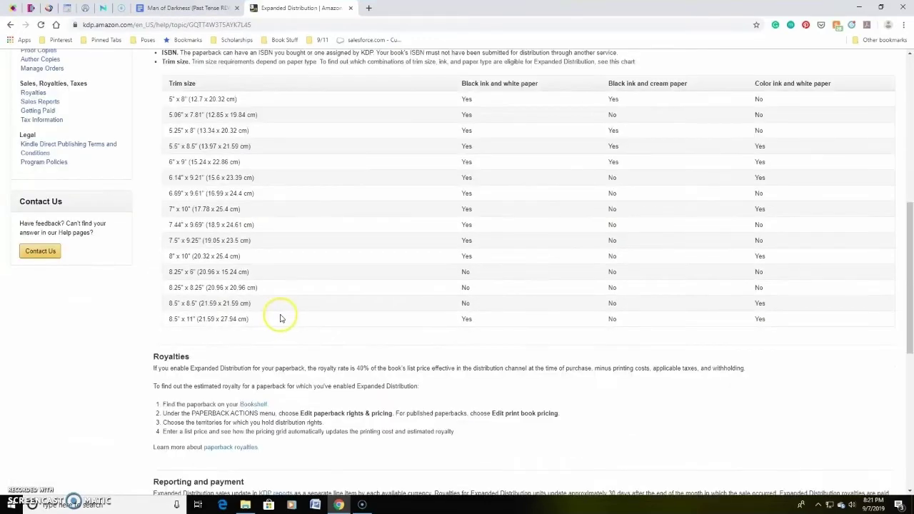
scroll(289, 317, up, 1)
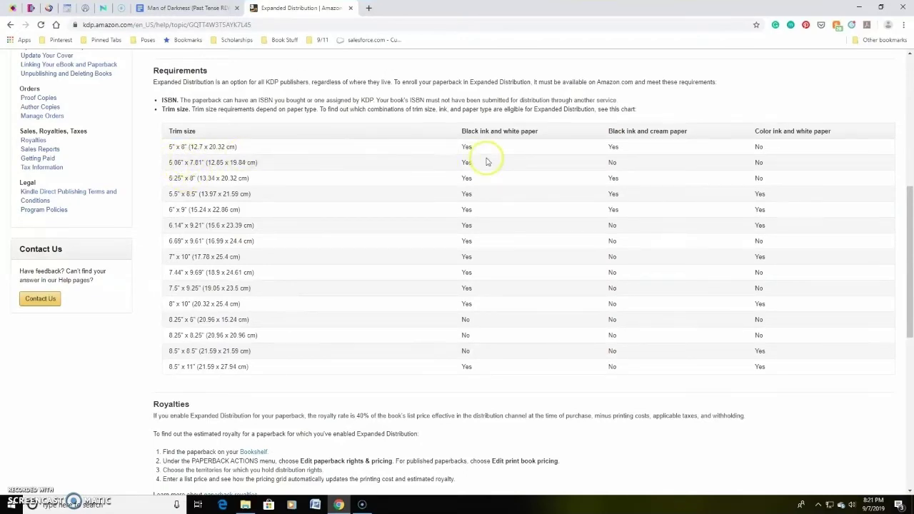
drag(475, 164, 460, 166)
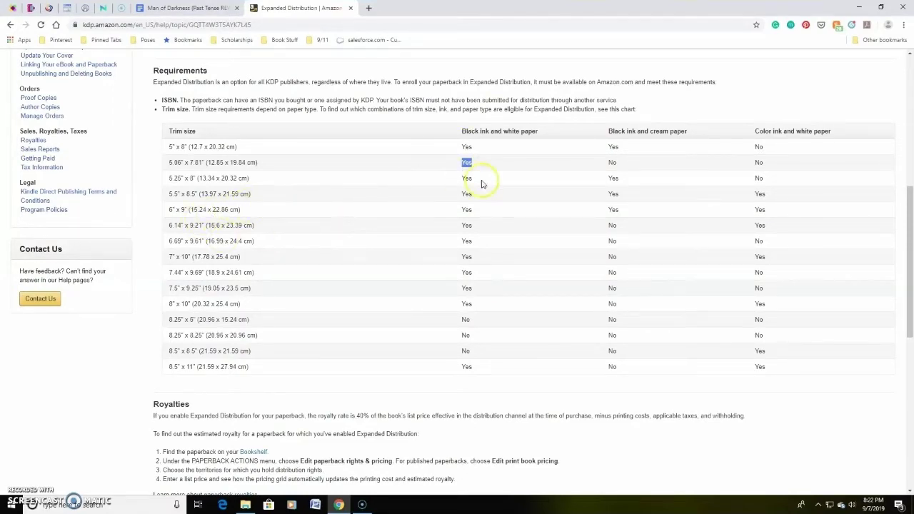
double_click(614, 209)
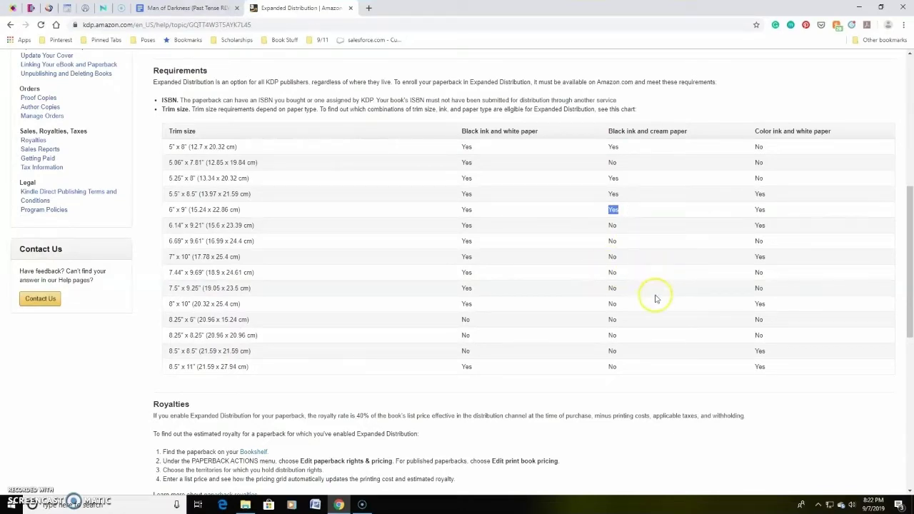
click(639, 394)
Review the Expanded Distribution page's sections on how it works, requirements, royalties, reporting and payment, enrollment and timelines
scroll(343, 305, down, 2)
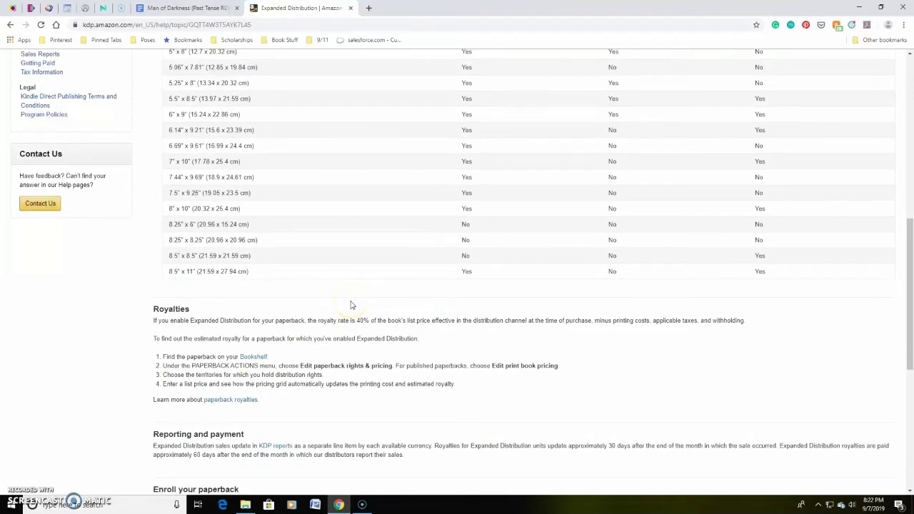
scroll(351, 305, down, 1)
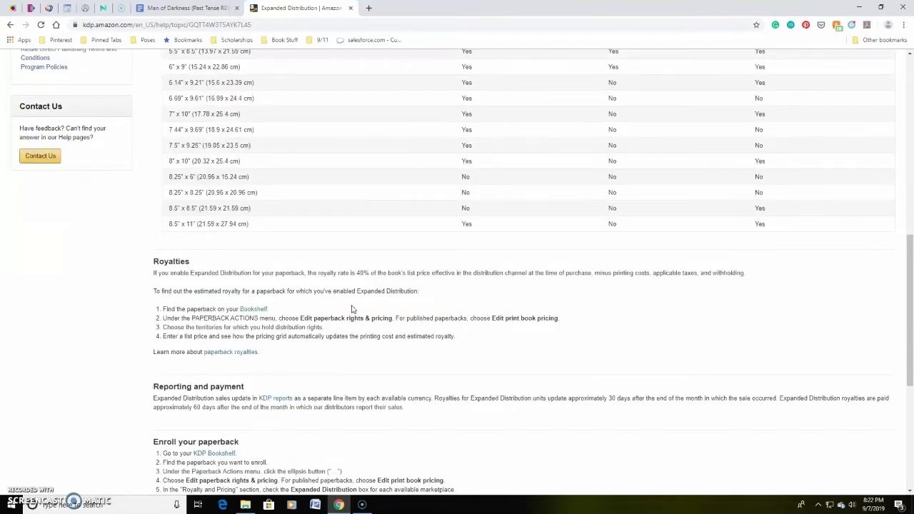
scroll(354, 308, down, 2)
click(426, 298)
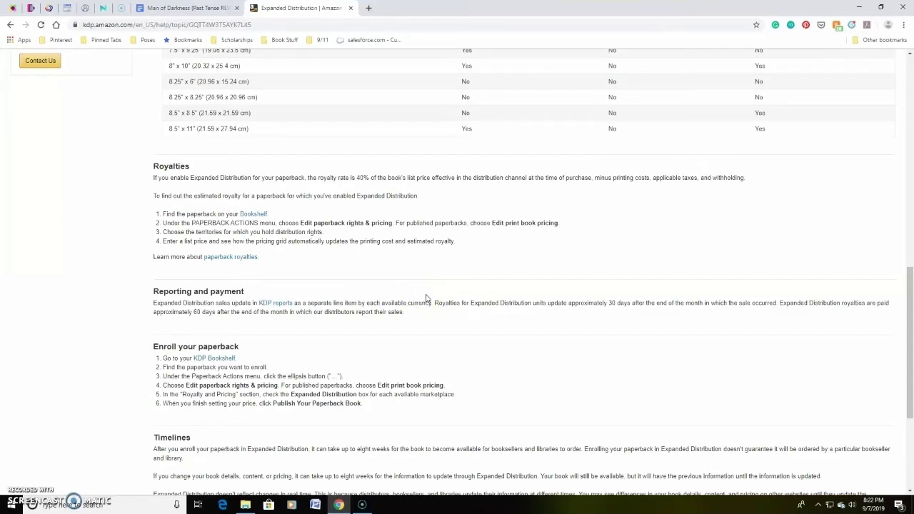
scroll(426, 298, up, 6)
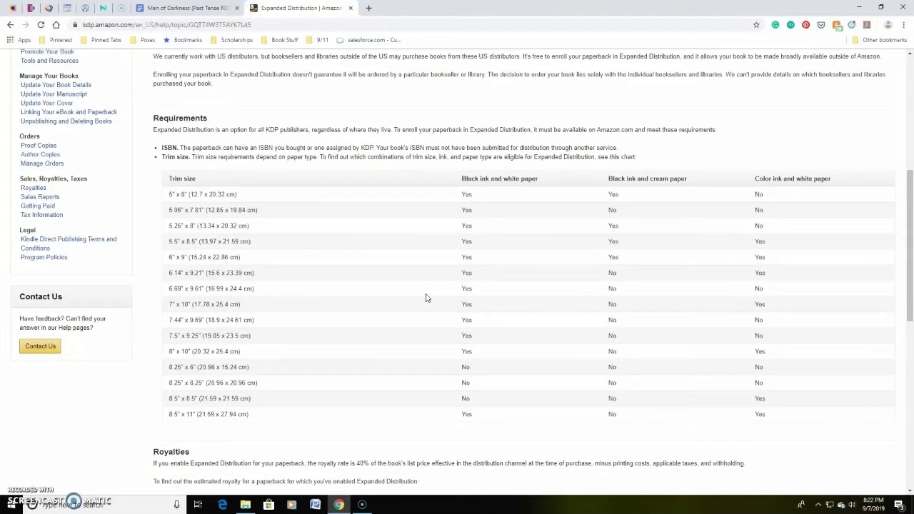
scroll(405, 278, up, 4)
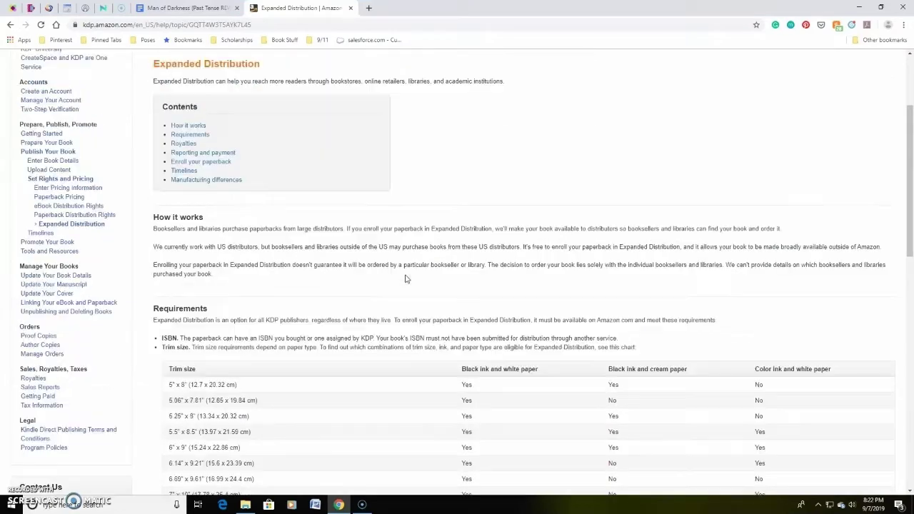
scroll(404, 279, up, 1)
click(425, 256)
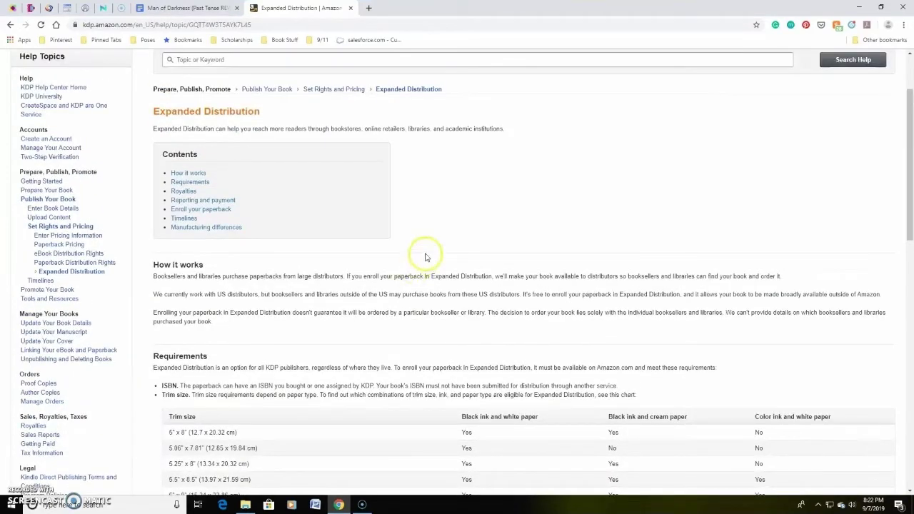
scroll(425, 257, down, 1)
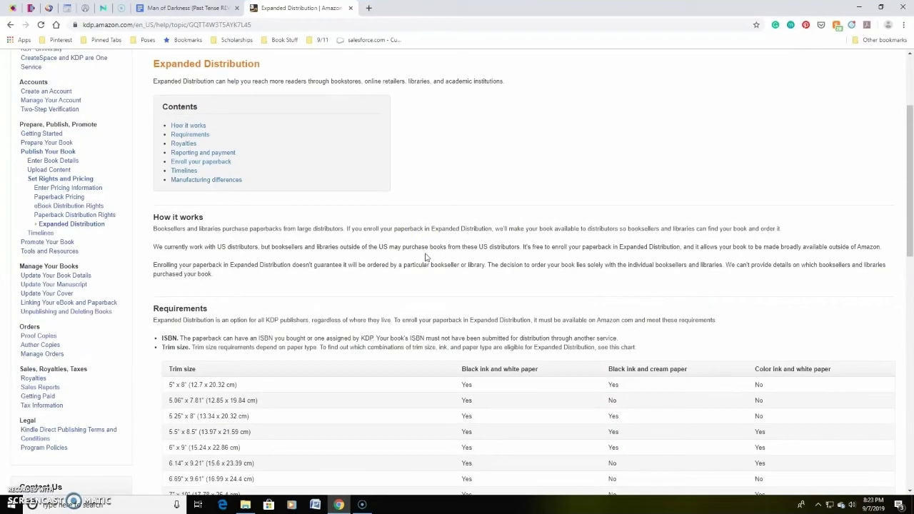
scroll(425, 257, down, 6)
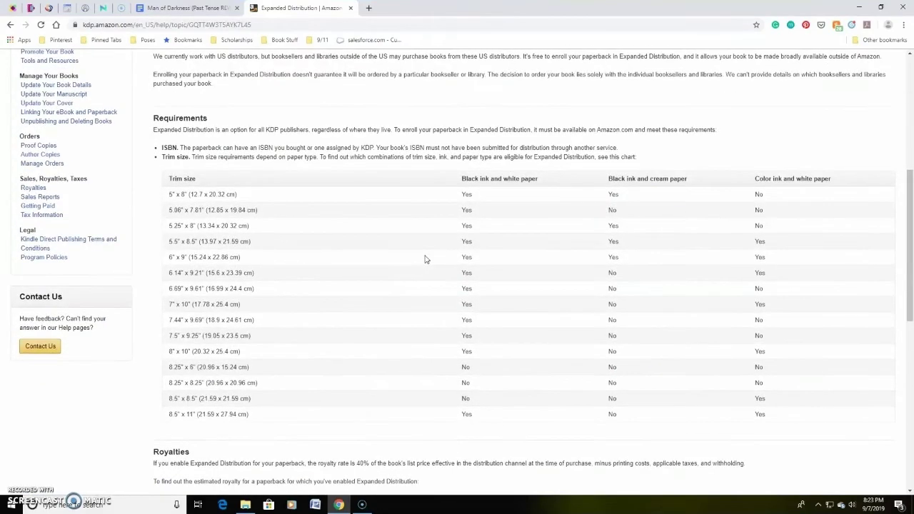
scroll(425, 259, down, 4)
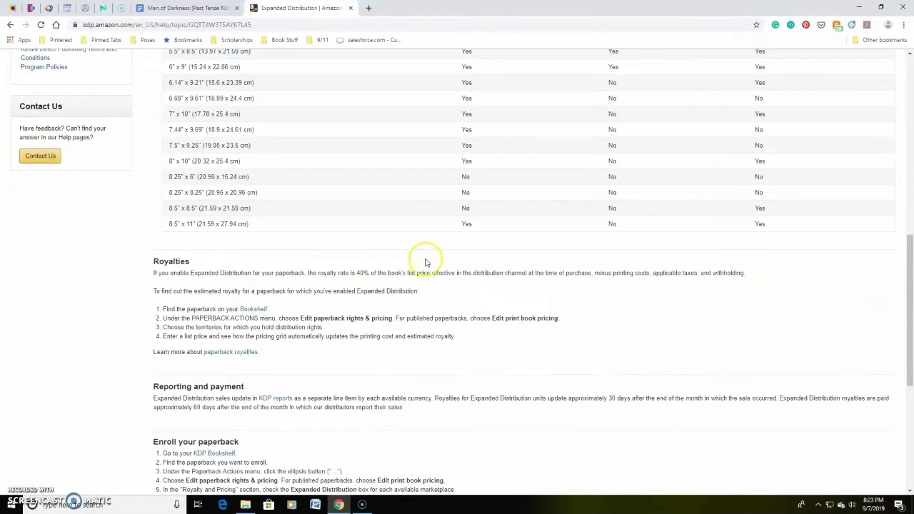
scroll(425, 262, down, 1)
scroll(414, 280, up, 8)
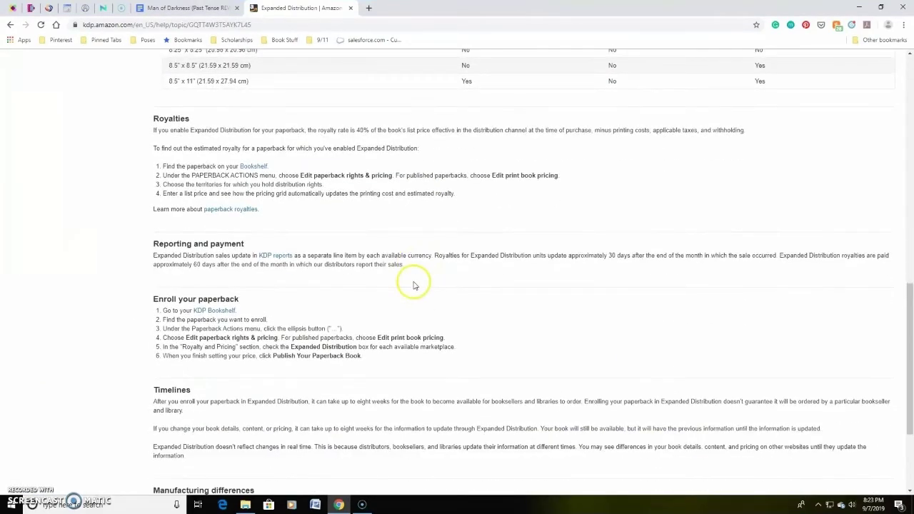
scroll(401, 291, up, 6)
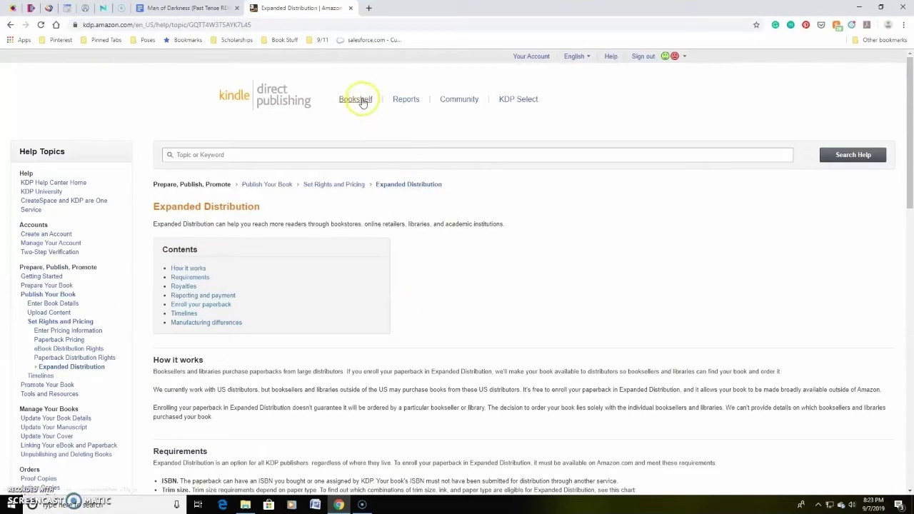
mouse_move(246, 505)
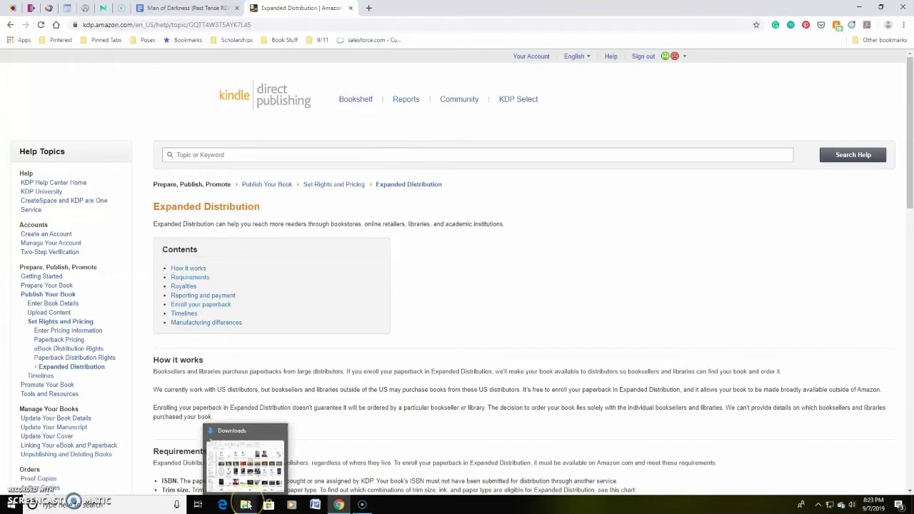
click(320, 436)
click(338, 337)
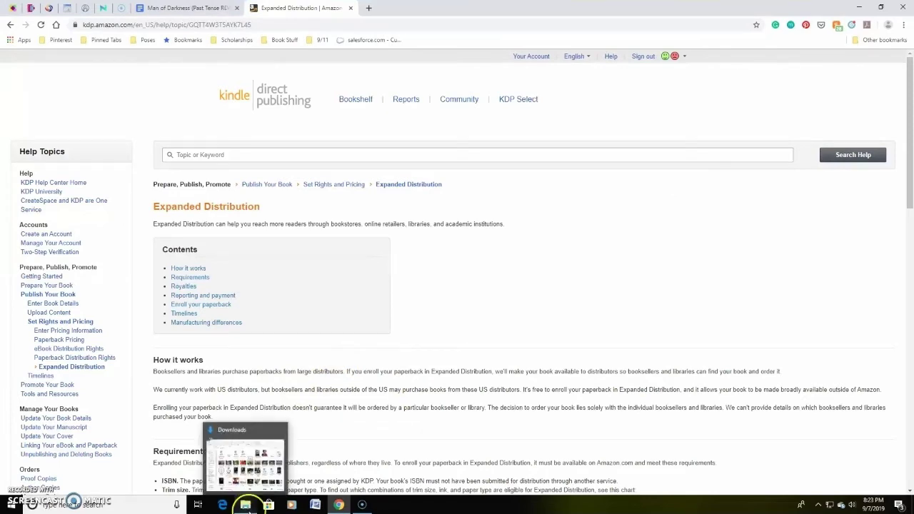
click(244, 503)
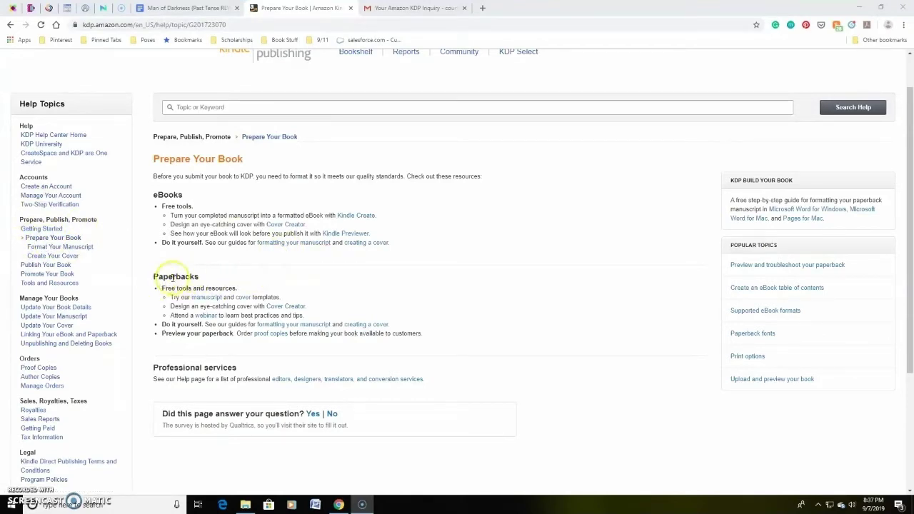
Open the paperback manuscript formatting guide for Word for Windows and review its contents and the section on setting page size and margins
click(275, 327)
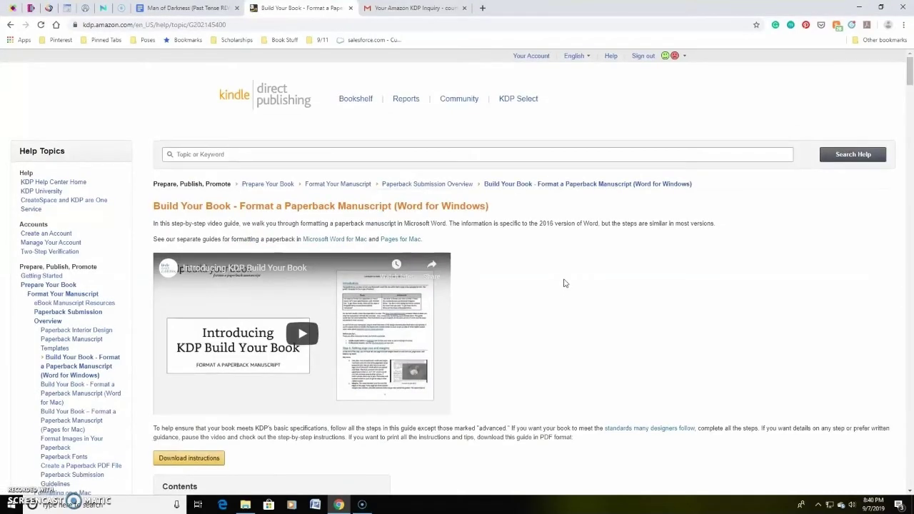
scroll(564, 285, down, 2)
scroll(564, 284, down, 1)
scroll(557, 283, down, 1)
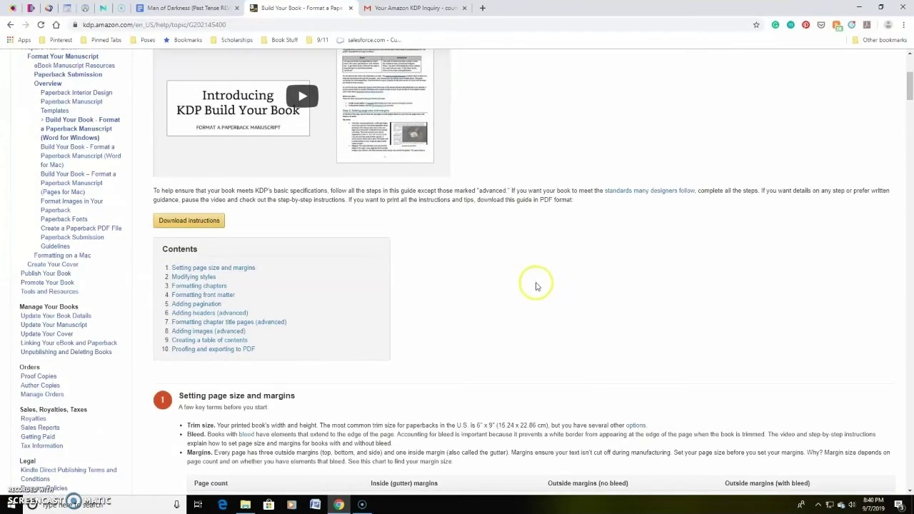
scroll(518, 288, down, 2)
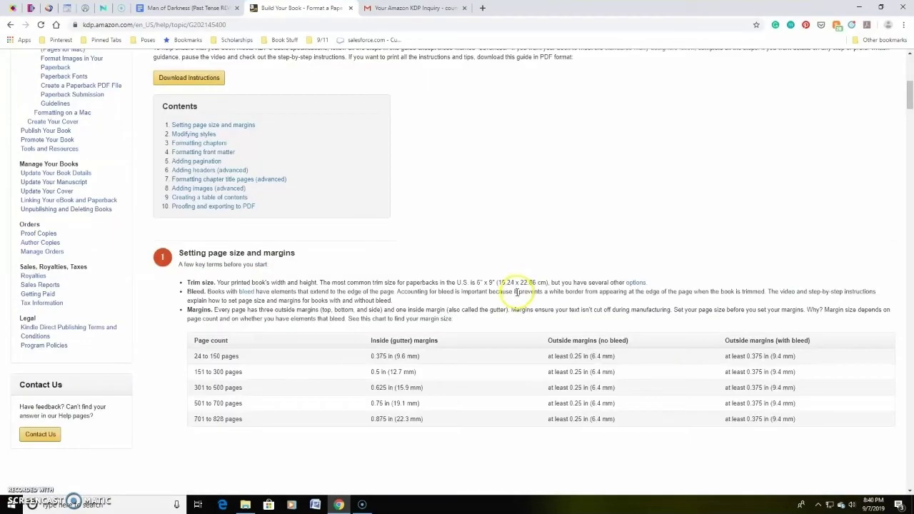
scroll(516, 291, down, 1)
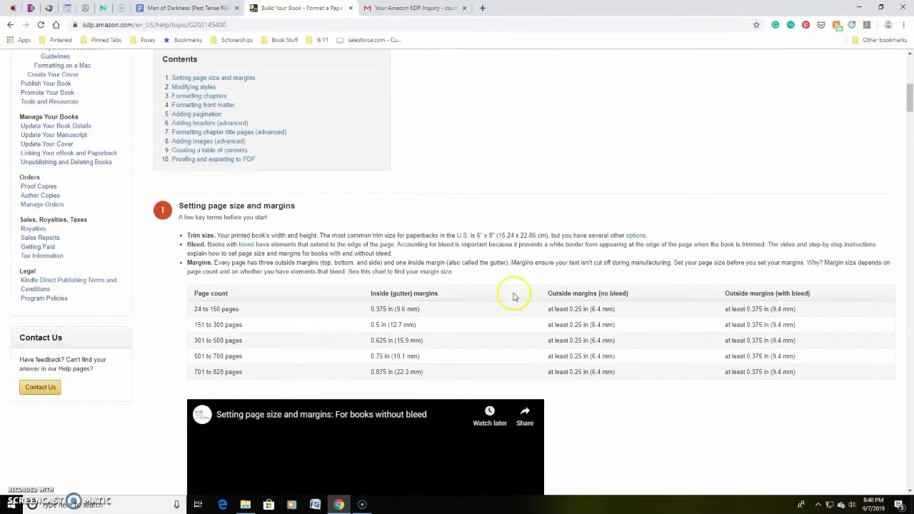
scroll(628, 287, down, 1)
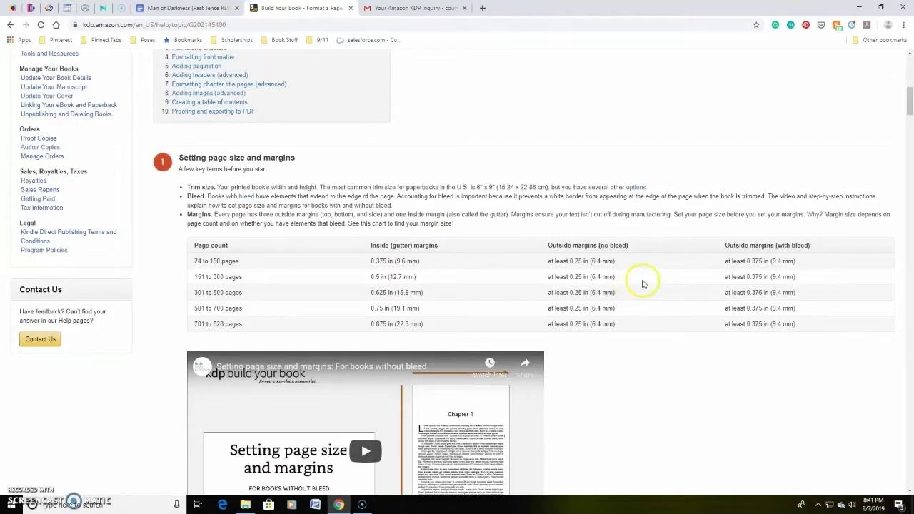
scroll(643, 284, down, 4)
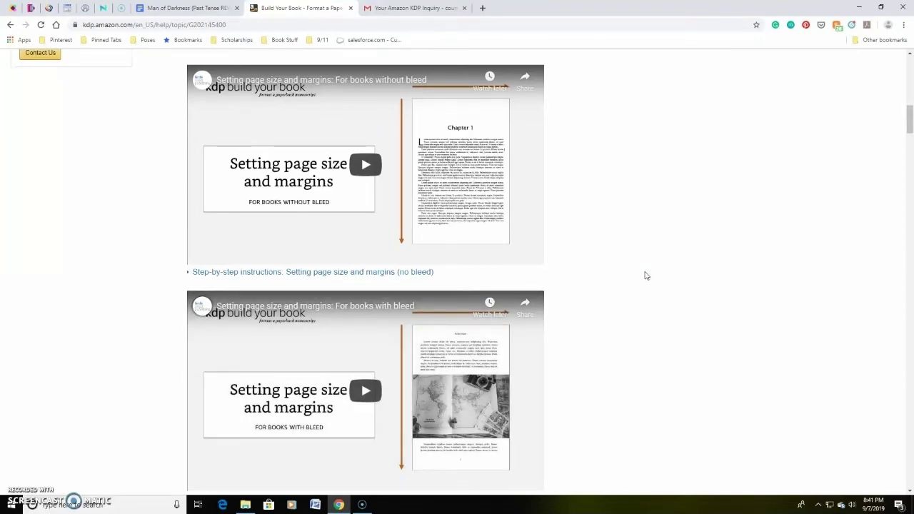
scroll(644, 276, down, 1)
Check the margin table for the inside gutter margin required for a book of 151 to 300 pages
scroll(644, 276, up, 5)
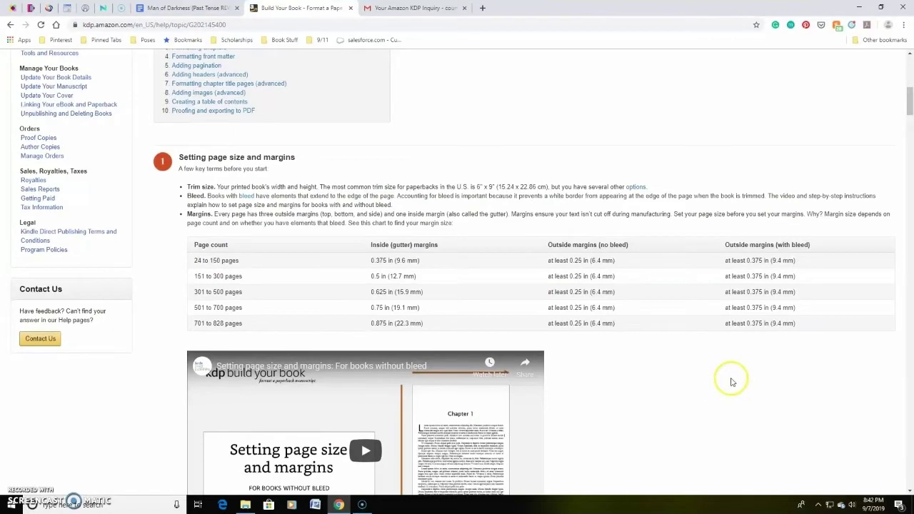
scroll(724, 378, down, 1)
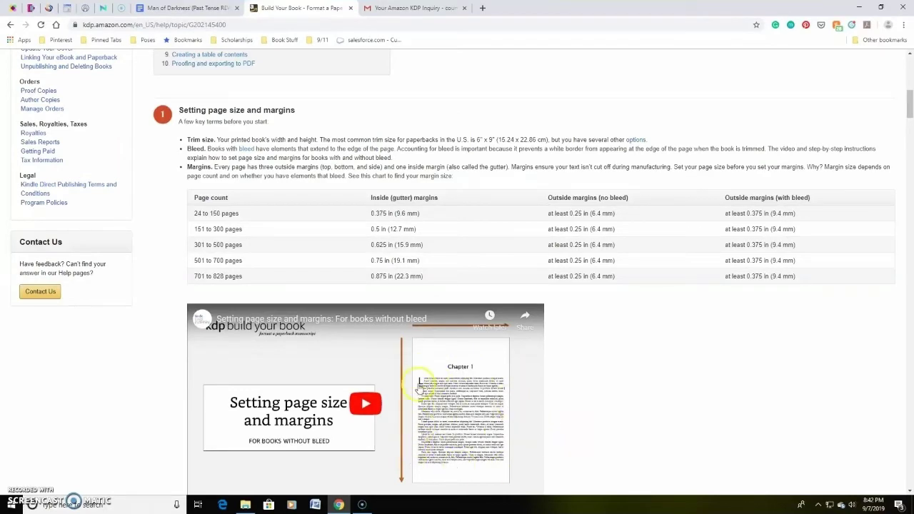
click(581, 394)
scroll(583, 398, up, 1)
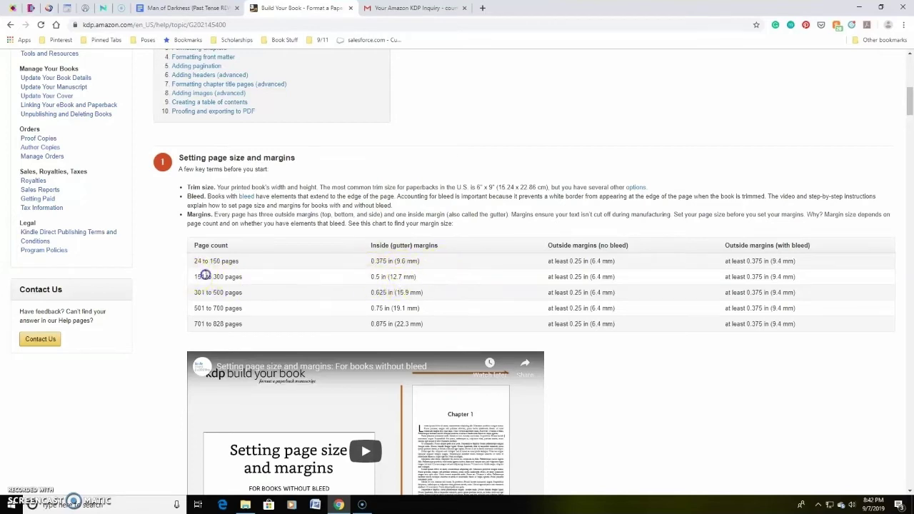
drag(194, 277, 248, 274)
drag(371, 277, 389, 272)
click(398, 165)
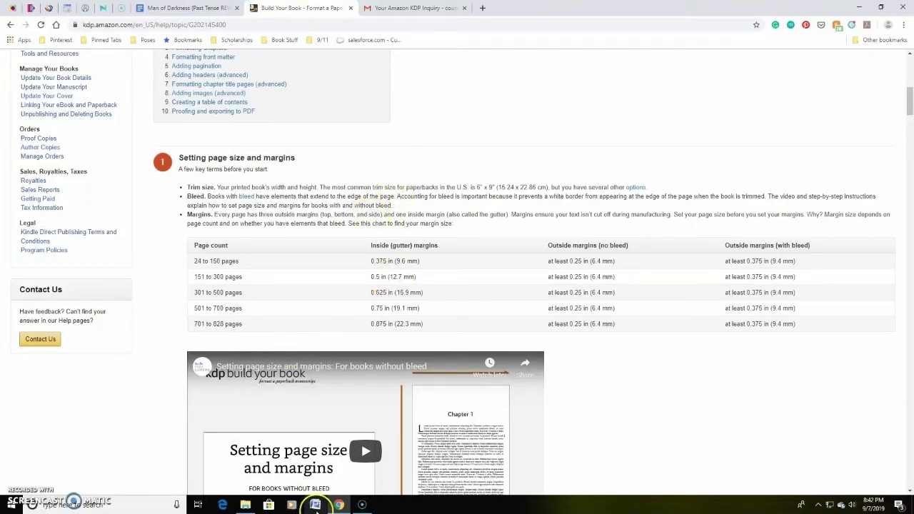
Switch to Microsoft Word and open the Page Setup settings for the blank document
click(314, 504)
click(357, 421)
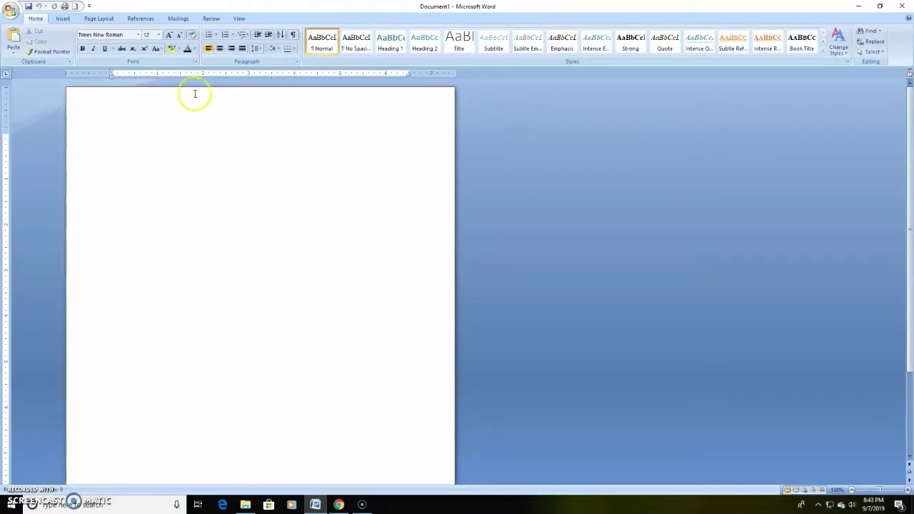
click(98, 18)
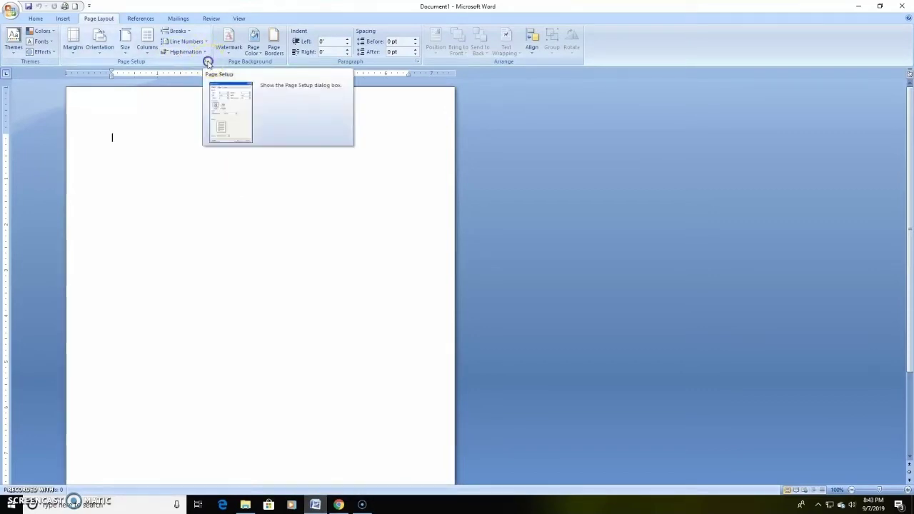
mouse_move(207, 71)
mouse_down()
mouse_move(207, 91)
mouse_move(289, 164)
mouse_move(207, 63)
mouse_up()
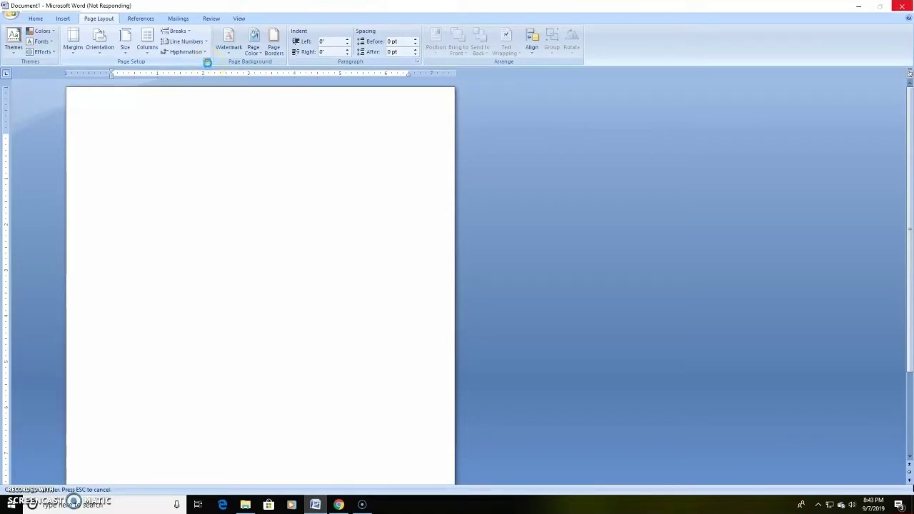
click(196, 57)
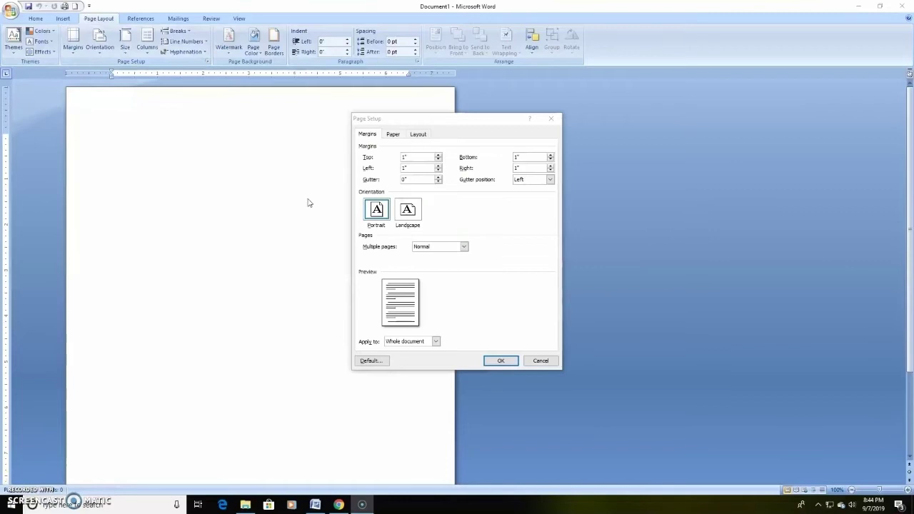
Set a custom paper size 5.06 inches wide and 7.81 inches high and apply it to the whole document
click(397, 137)
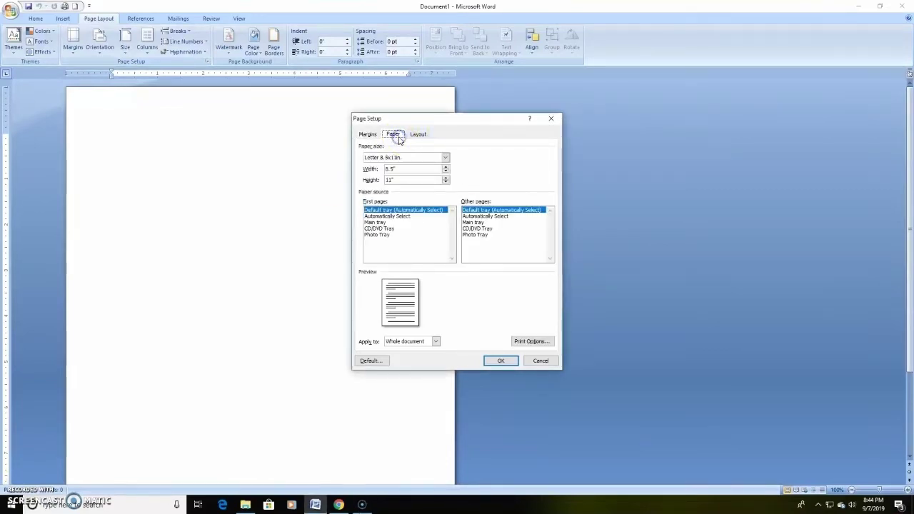
drag(405, 168, 368, 170)
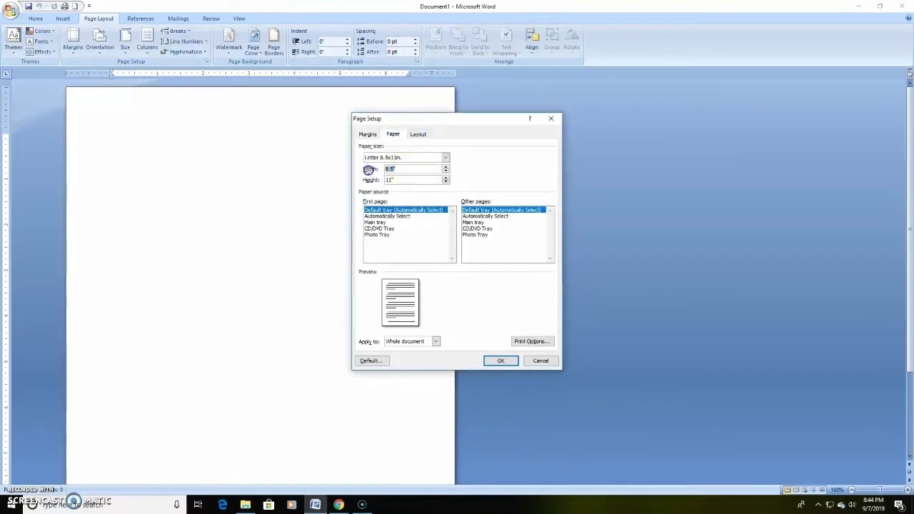
text(8.)
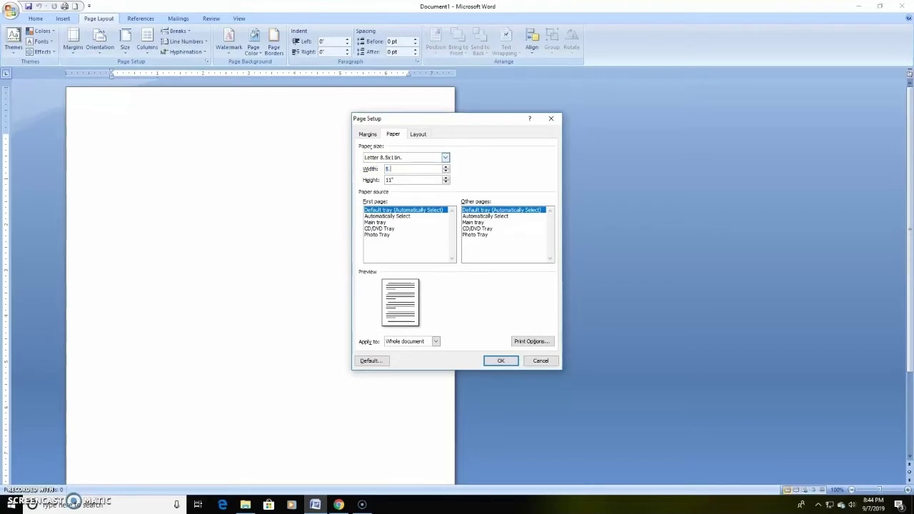
text(06)
click(398, 179)
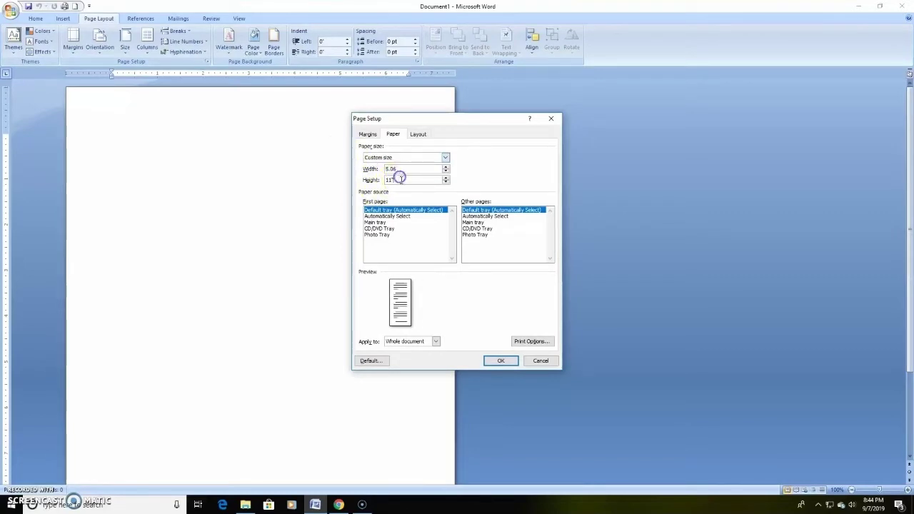
drag(386, 180, 398, 180)
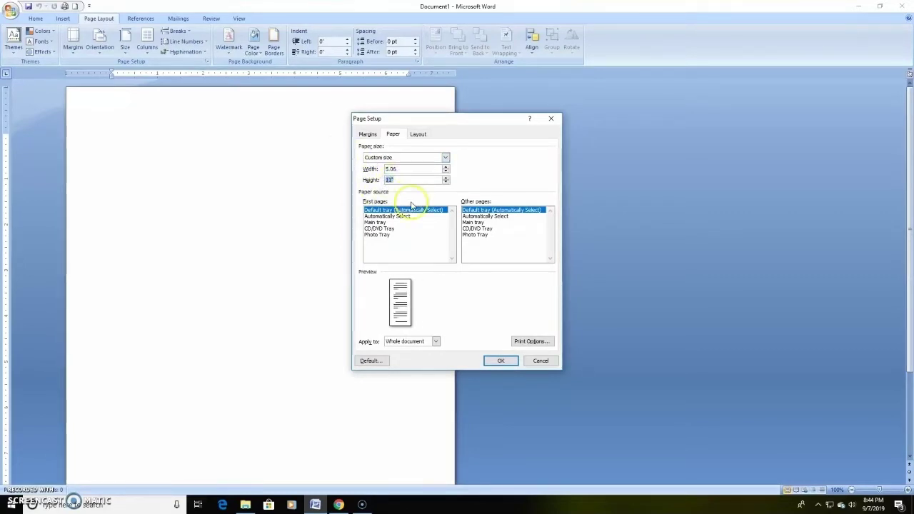
text(7.81)
click(521, 192)
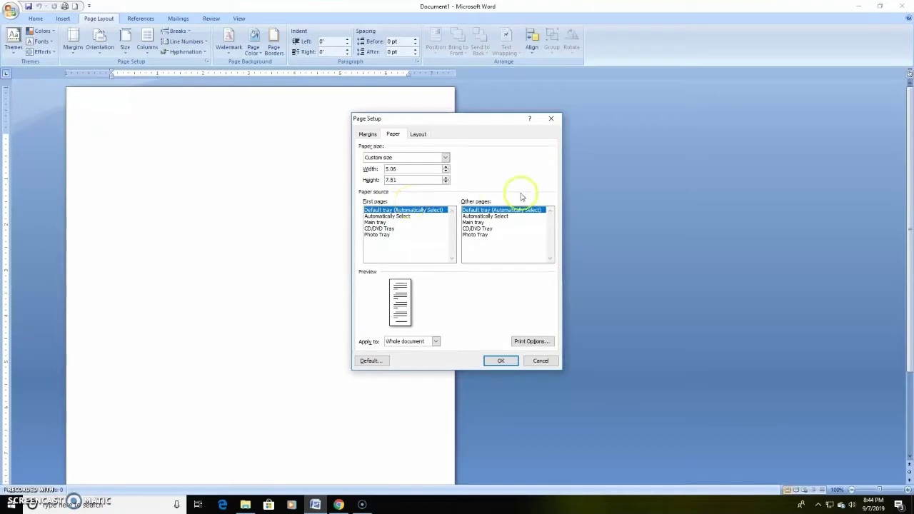
click(469, 317)
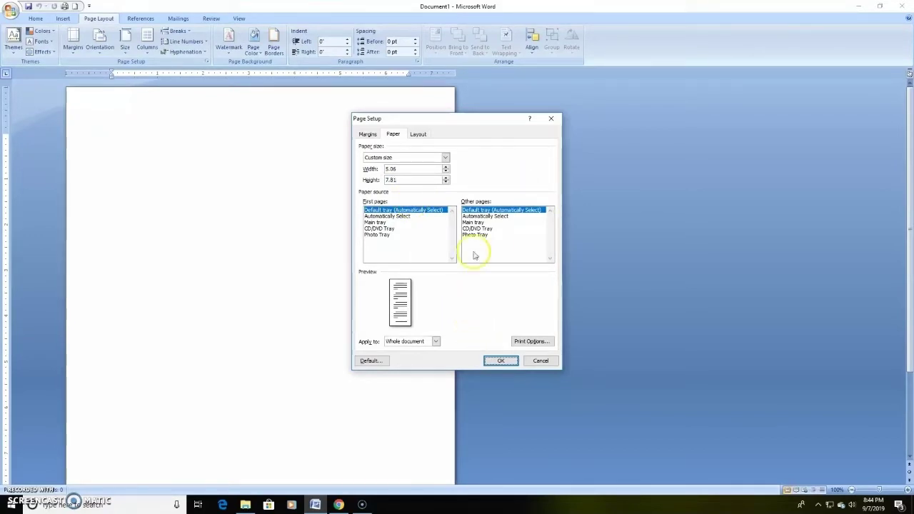
key(Return)
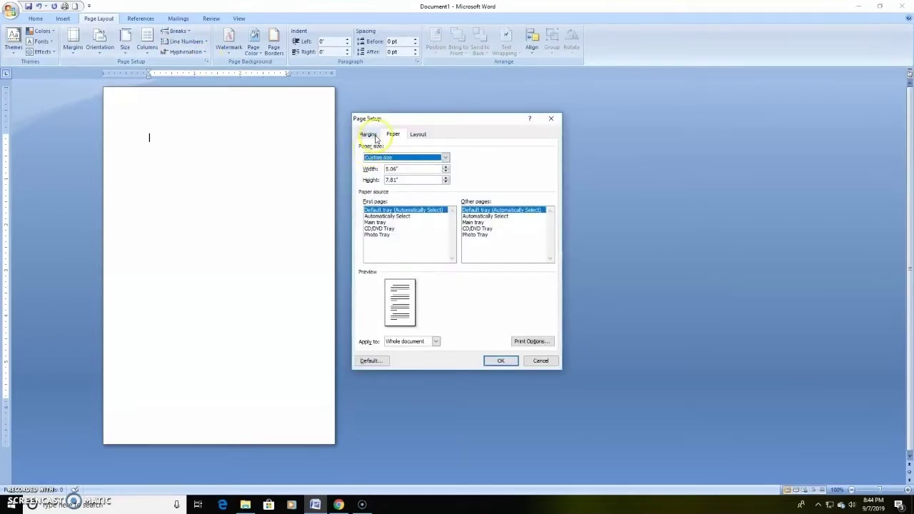
Set the top and bottom page margins to .25 inches in Page Setup
click(368, 135)
drag(416, 156, 392, 156)
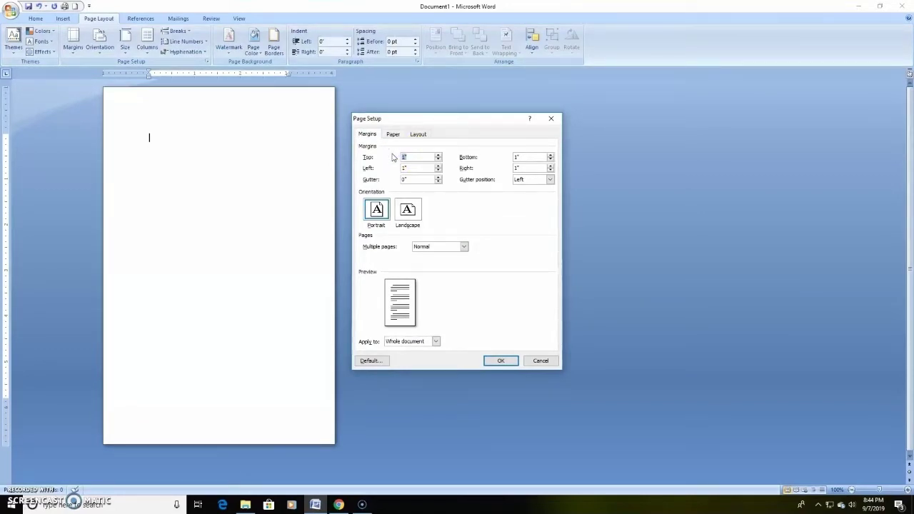
text(.25)
key(Tab)
key(Tab)
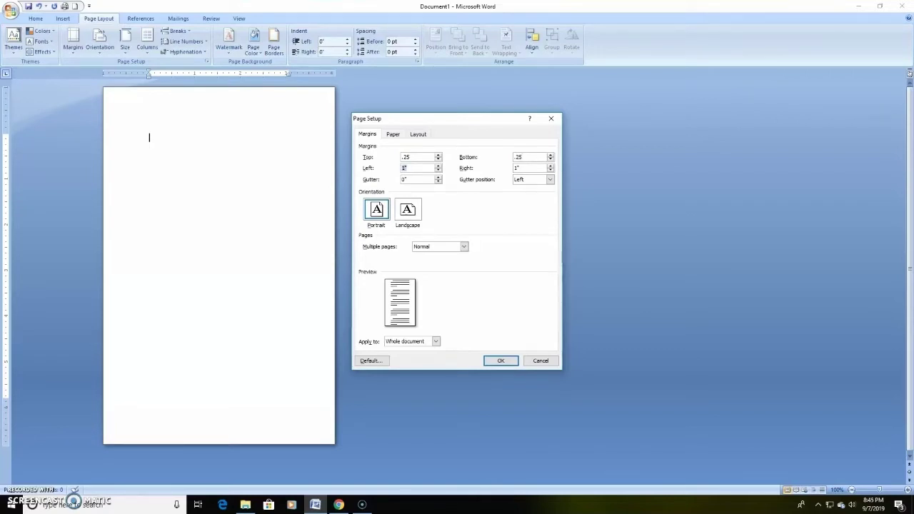
Set the left and right margins to .28 inches and the gutter to .5 inches
text(.28)
key(Tab)
text(.28)
key(Tab)
text(.5)
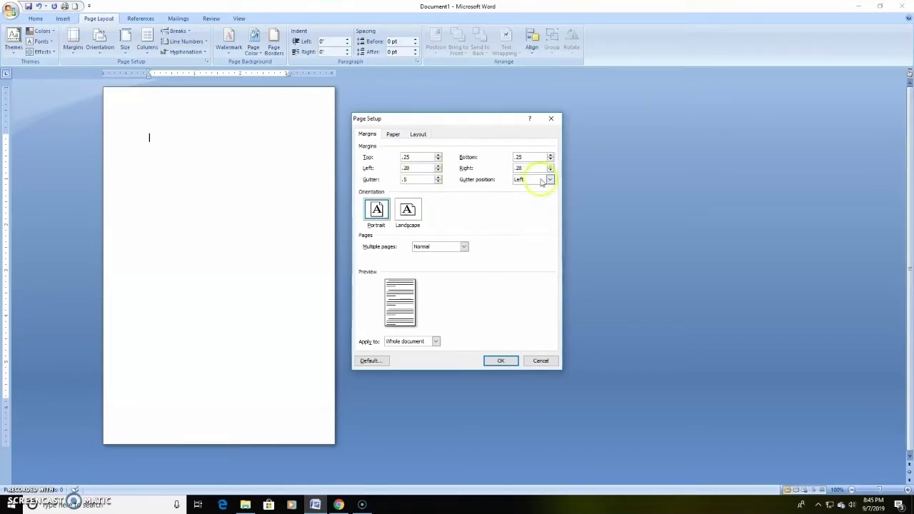
Set multiple pages to Mirror margins, check the header and footer layout settings, and apply the page setup
click(464, 246)
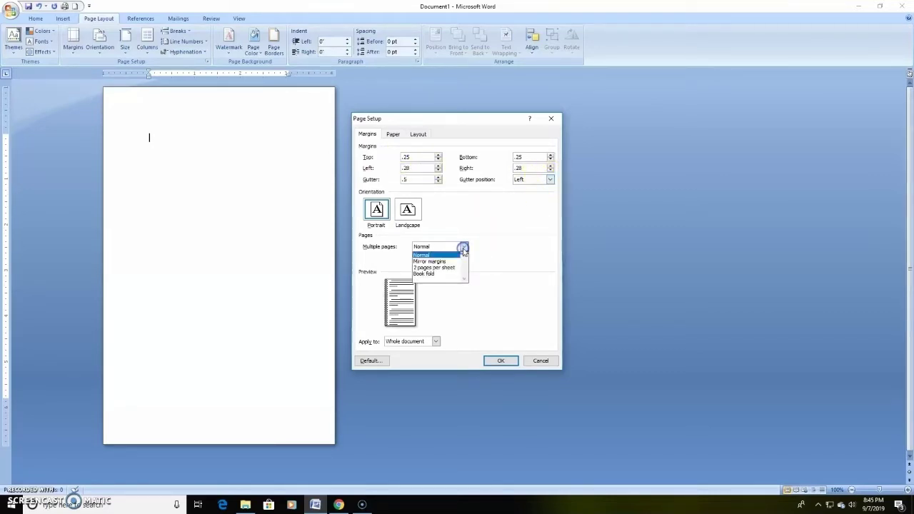
click(443, 263)
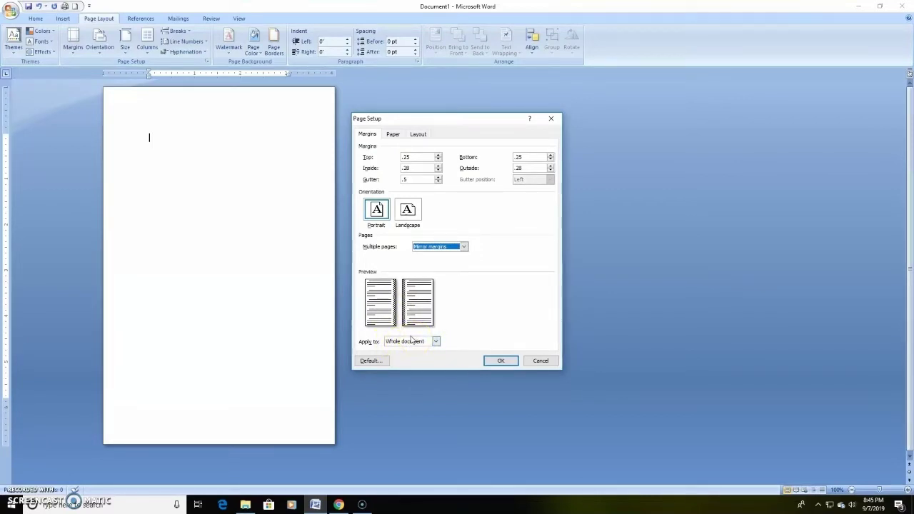
click(418, 139)
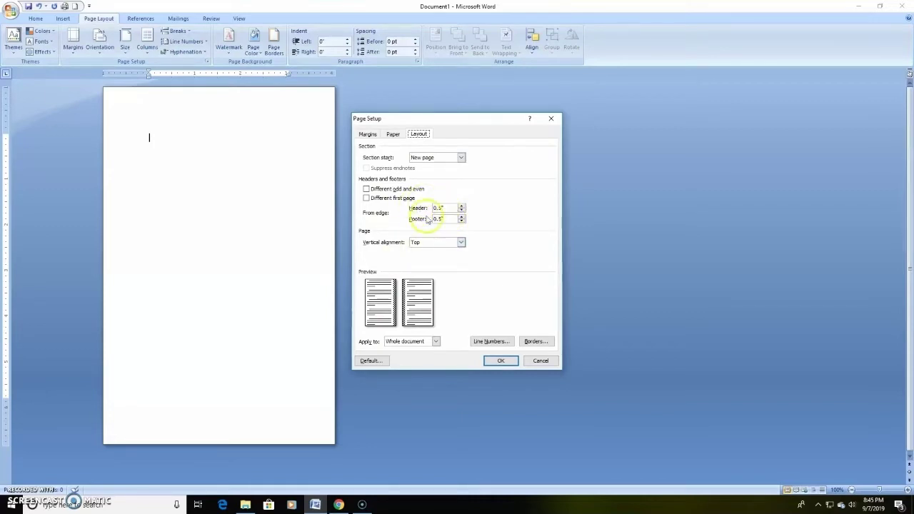
click(368, 135)
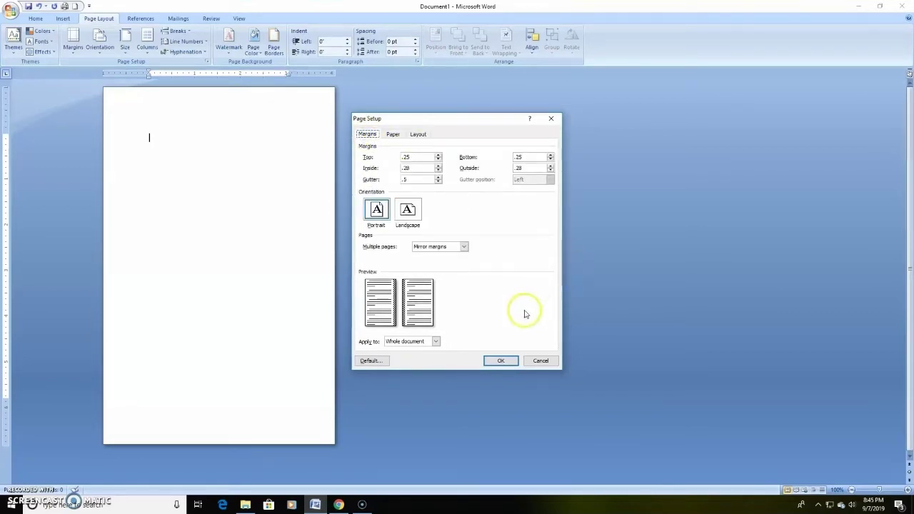
click(501, 362)
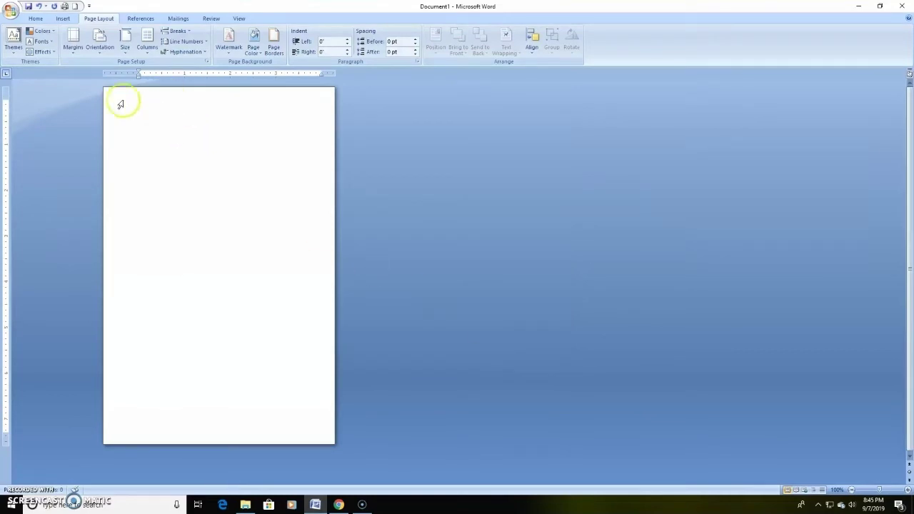
Insert a page break to add a second page to the blank document
click(34, 19)
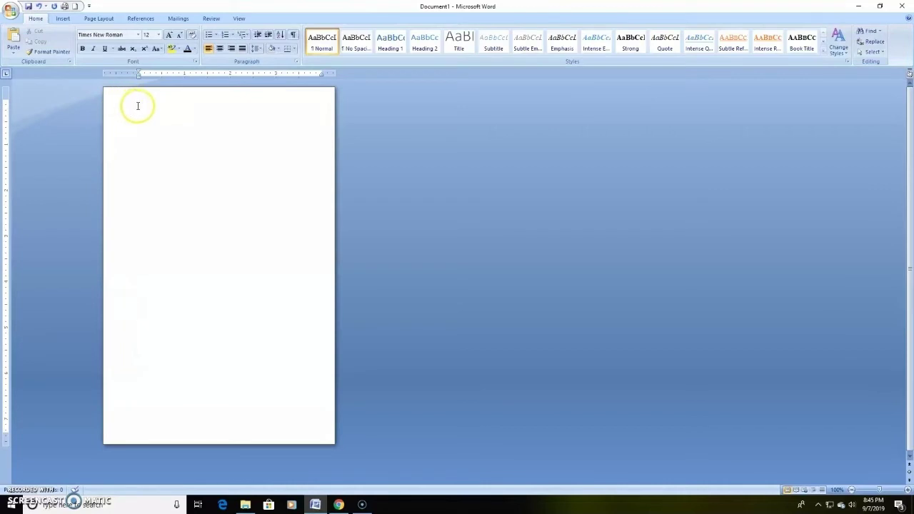
key(ctrl+Return)
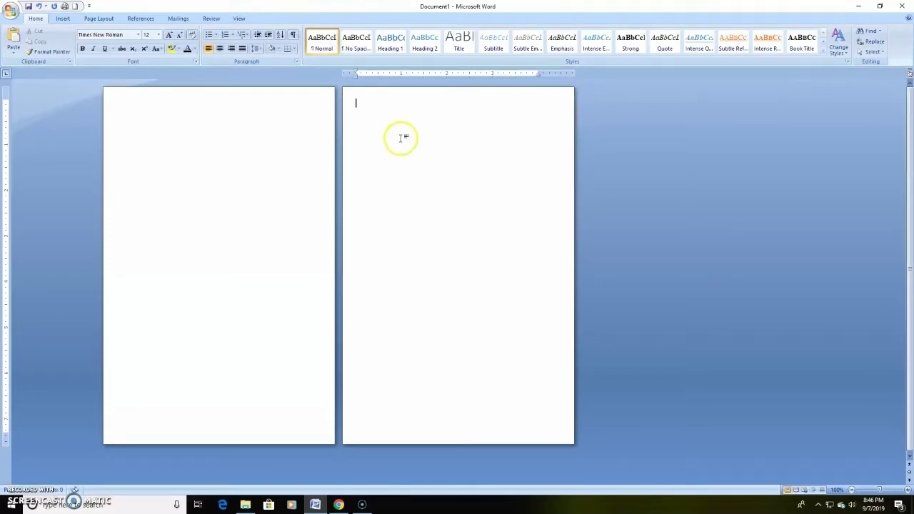
Recreate the page break after the blank first page, enter "Also available from" with the author's name, and start a third page
key(BackSpace)
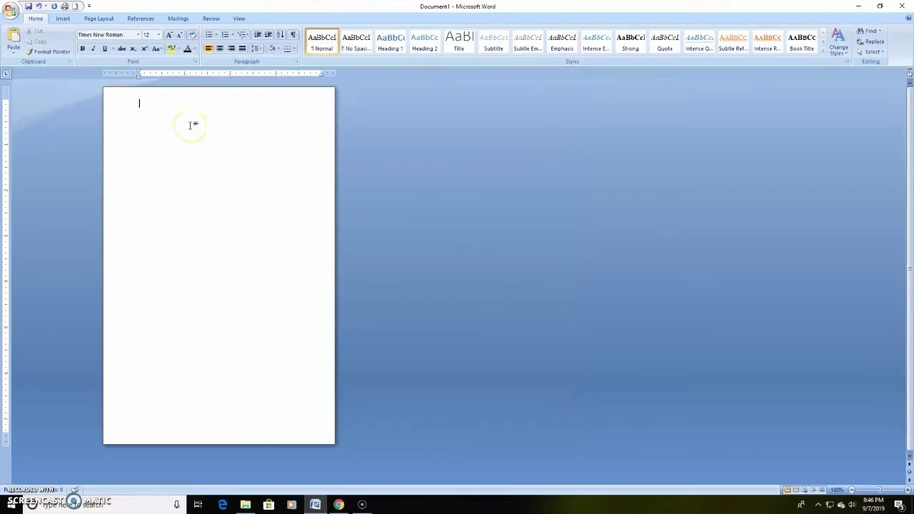
click(154, 115)
key(ctrl+Return)
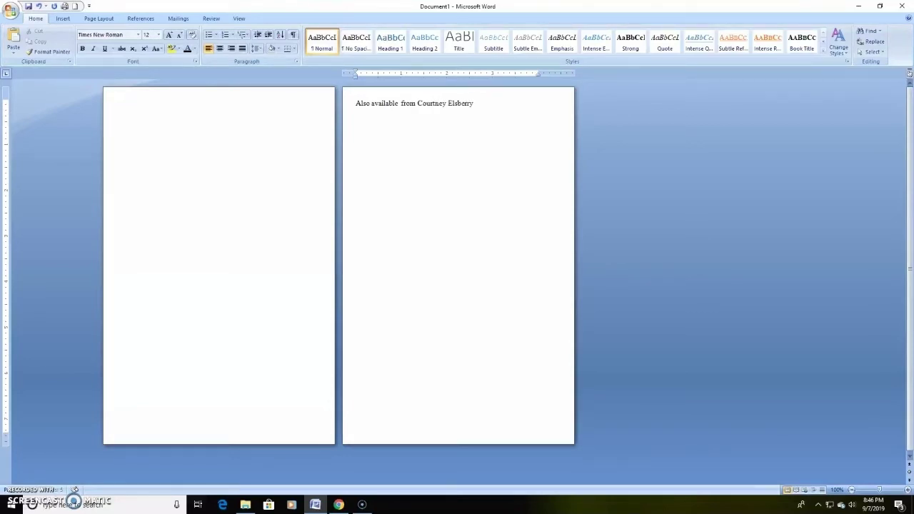
key(ctrl+Return)
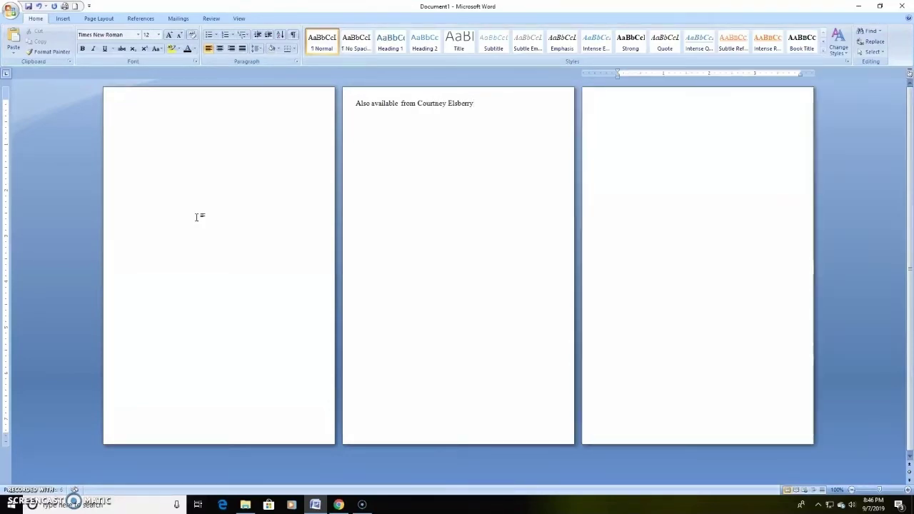
Enter "Title page" on the third page, then add page breaks for a blank fourth page and a fifth page
text(Title page)
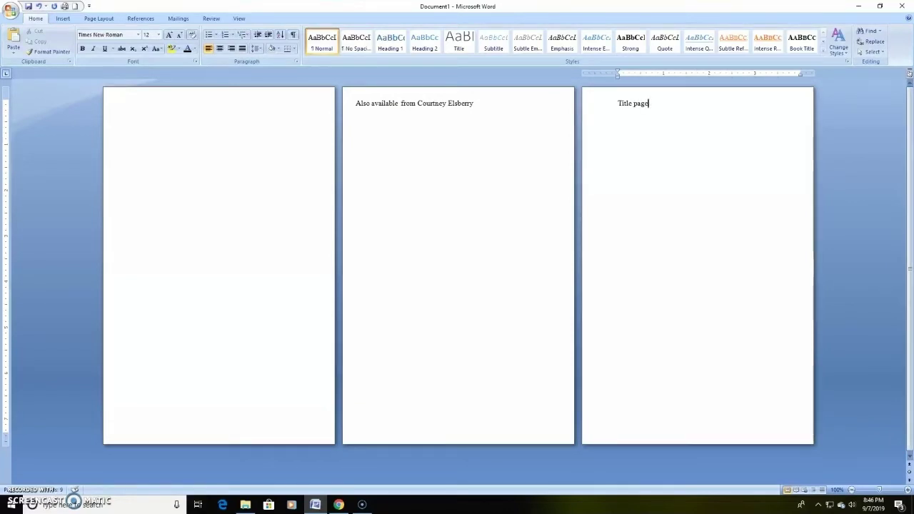
key(ctrl+Return)
scroll(215, 257, down, 4)
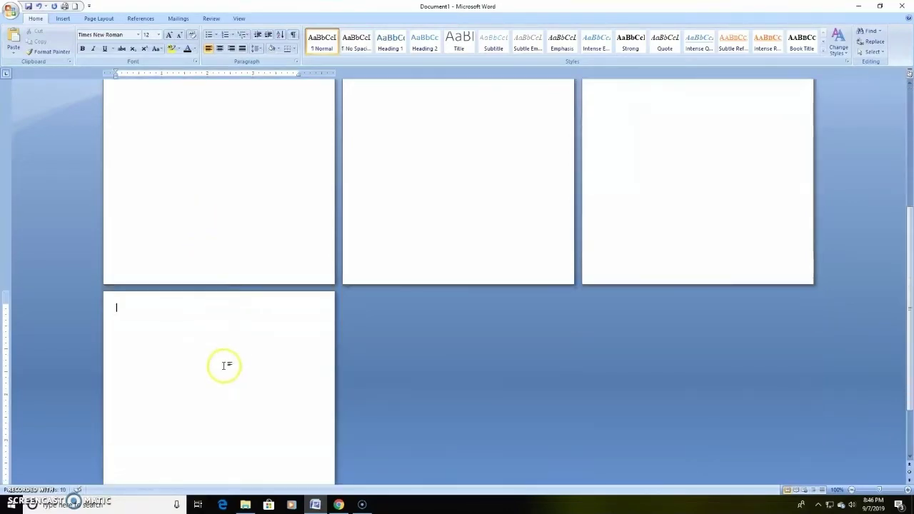
click(174, 395)
key(ctrl+Return)
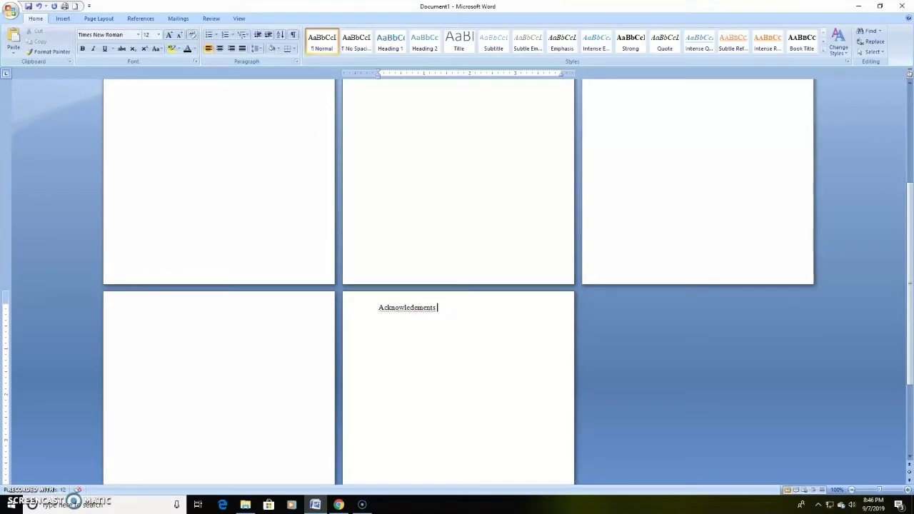
Correct the misspelled heading on the fifth page, complete it as "Acknowledgements and copyright", and add a sixth page
click(421, 308)
right_click(421, 308)
click(464, 317)
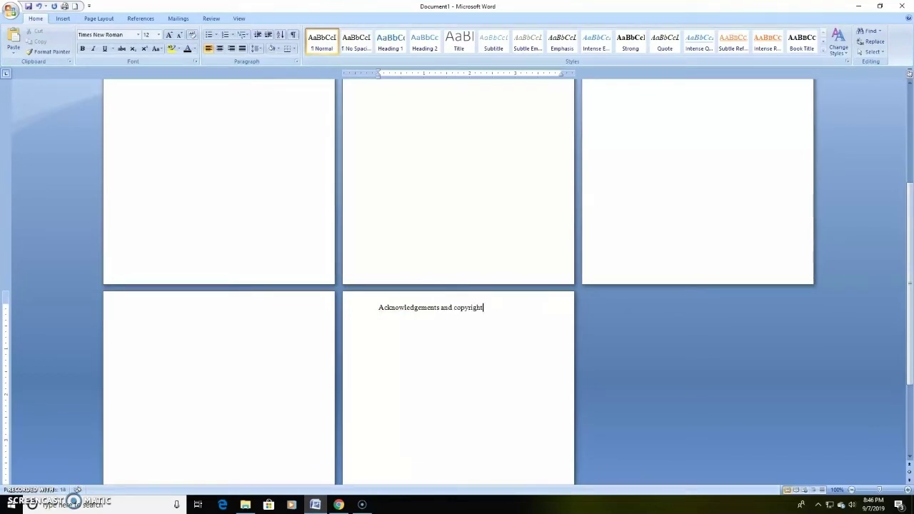
key(ctrl+Return)
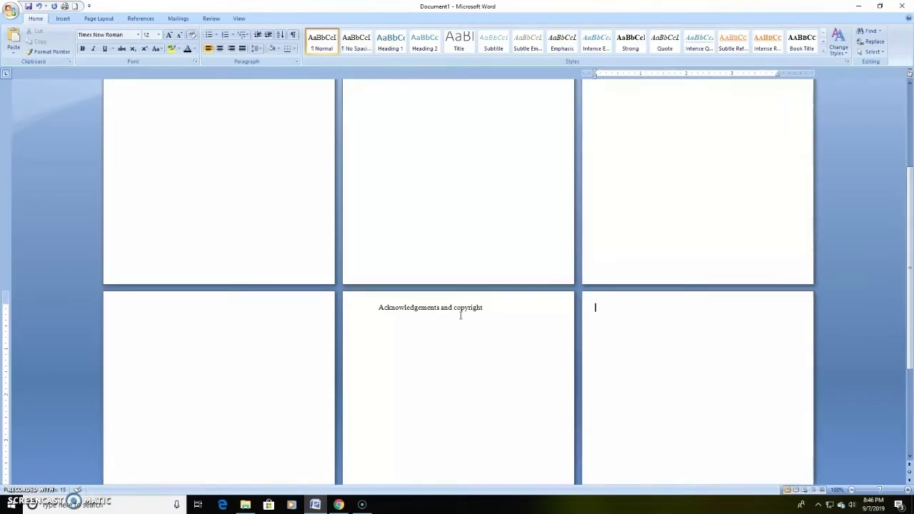
key(ctrl+Return)
scroll(429, 299, down, 4)
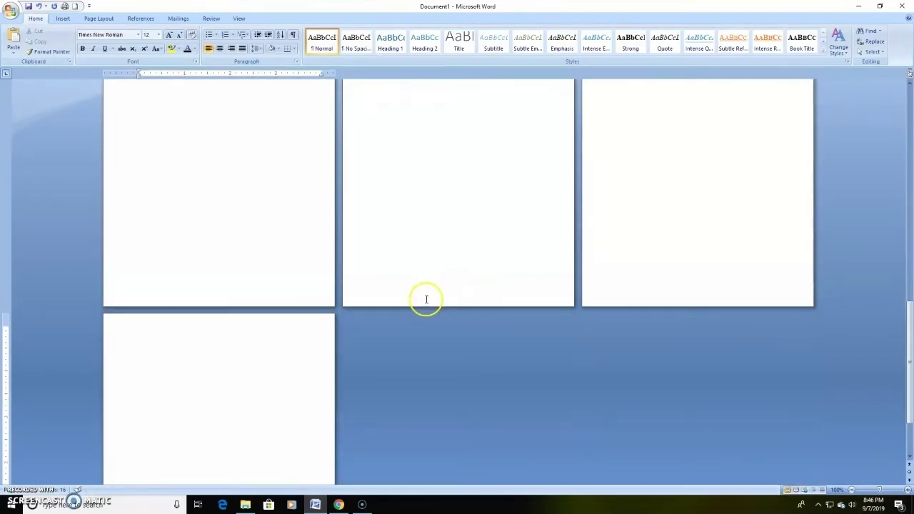
key(BackSpace)
scroll(422, 298, up, 5)
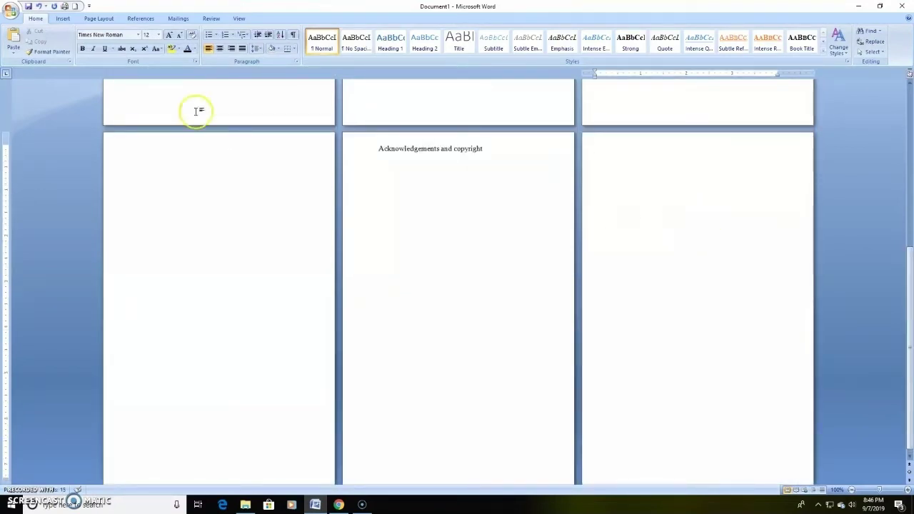
click(63, 19)
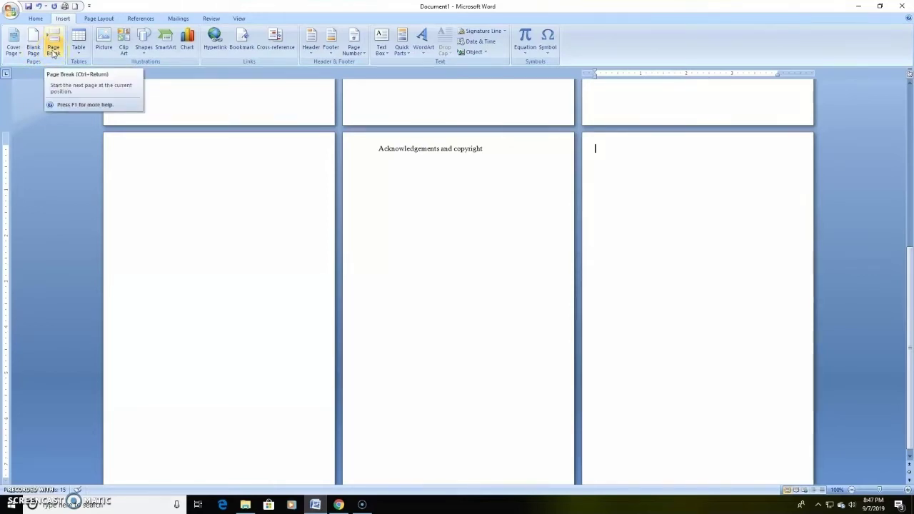
click(589, 151)
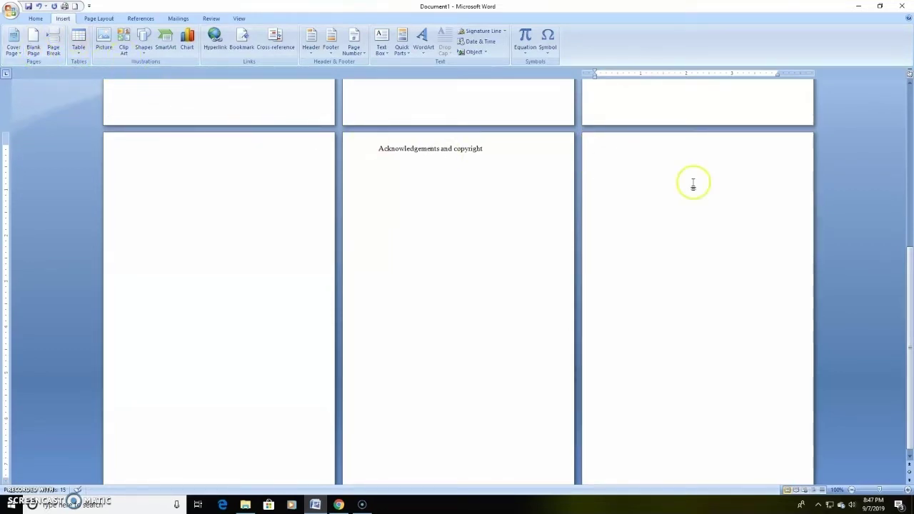
key(ctrl+Return)
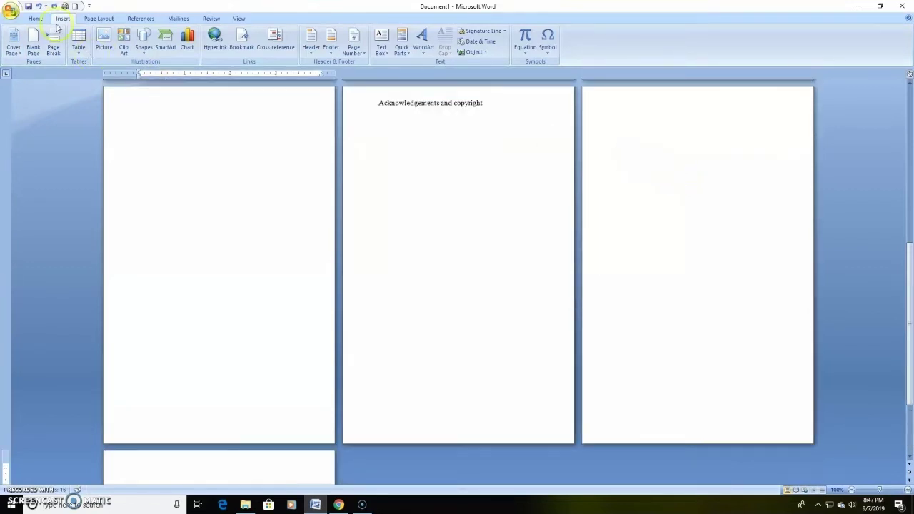
click(99, 17)
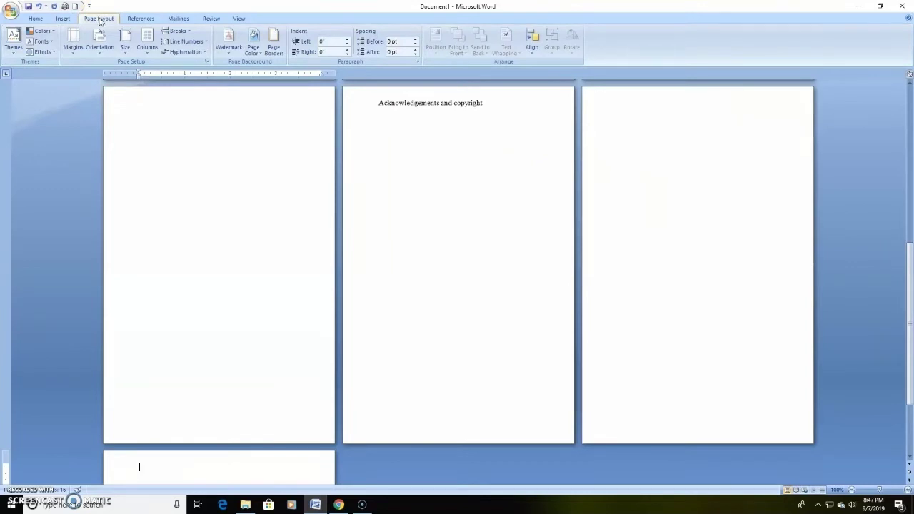
click(585, 214)
scroll(586, 218, up, 2)
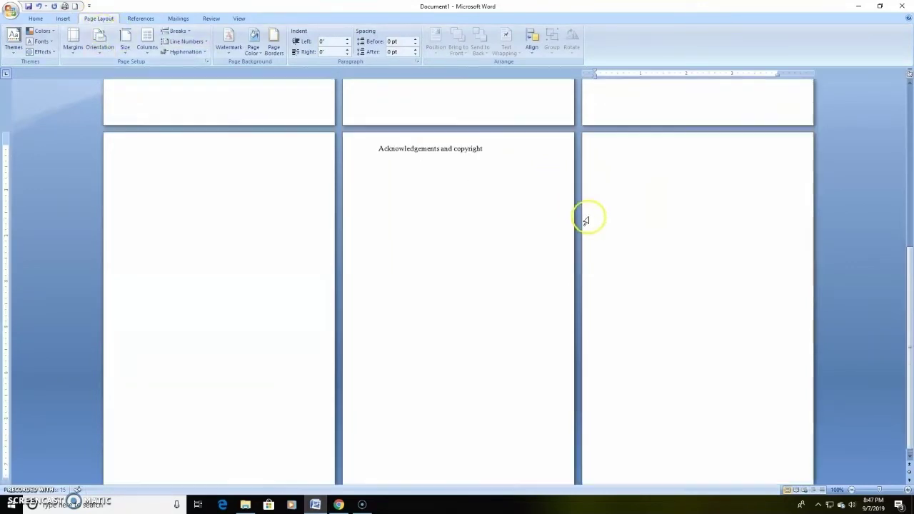
Try inserting an Odd Page section break on the blank sixth page, check the surrounding pages, and undo it
click(180, 33)
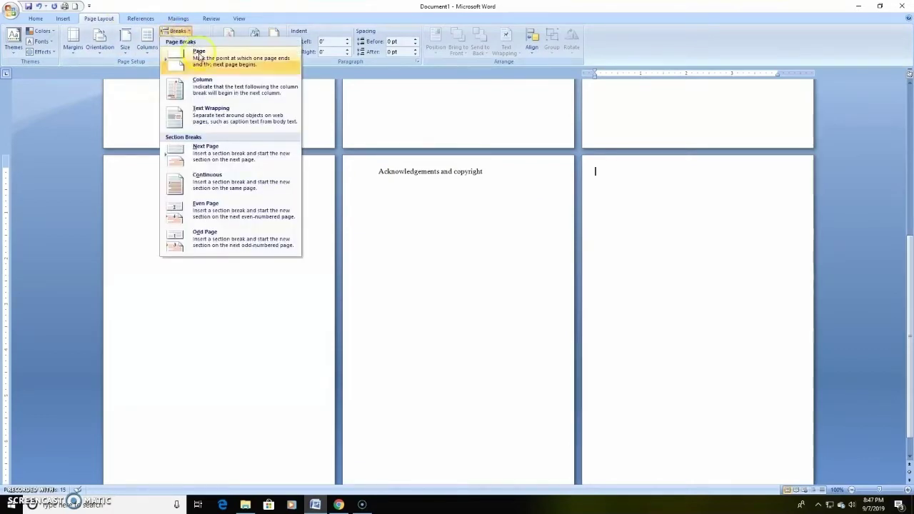
click(221, 250)
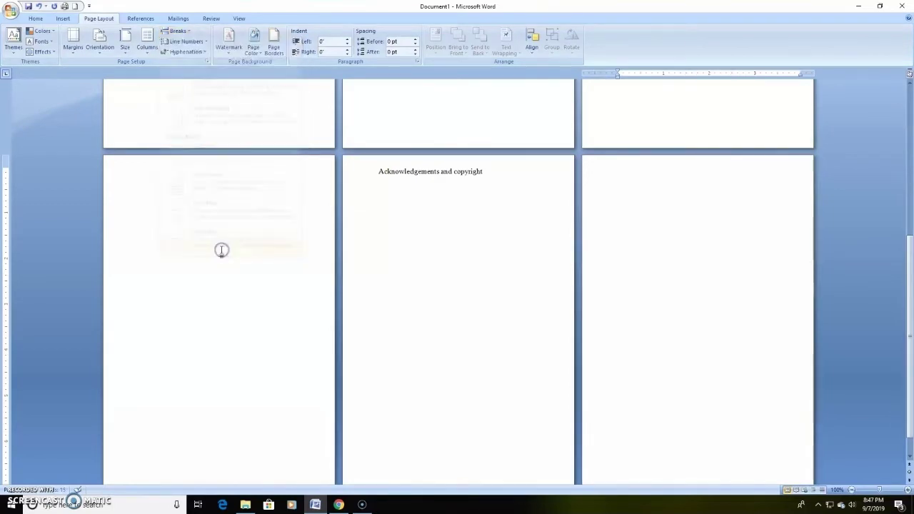
scroll(489, 169, down, 1)
scroll(527, 163, up, 1)
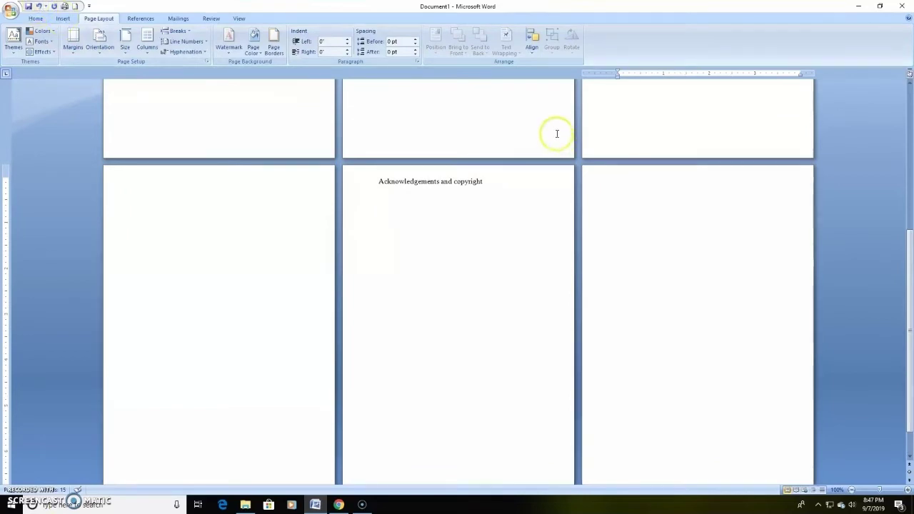
scroll(614, 200, down, 1)
scroll(638, 180, up, 4)
scroll(632, 178, up, 3)
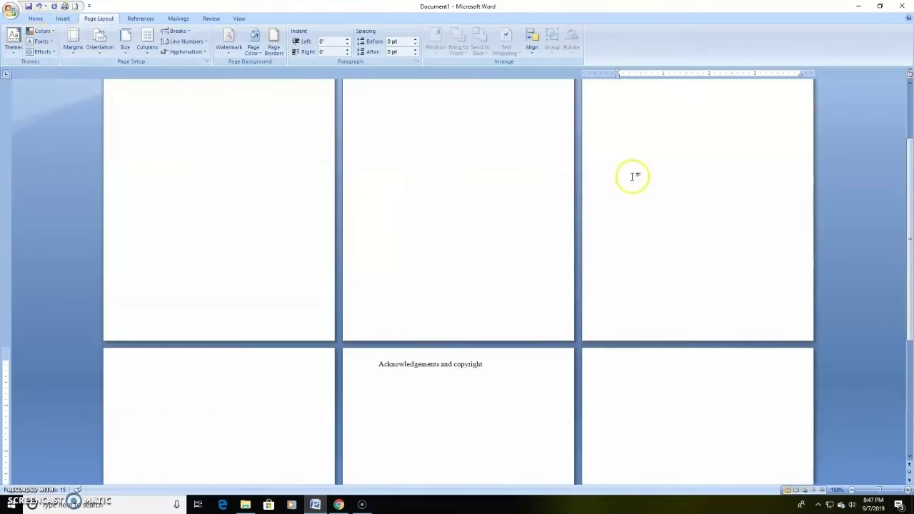
scroll(631, 177, down, 7)
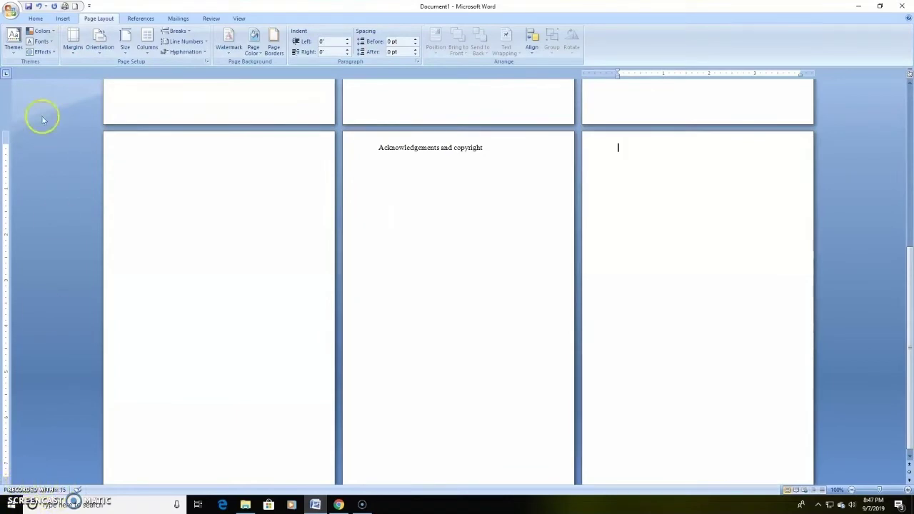
click(39, 6)
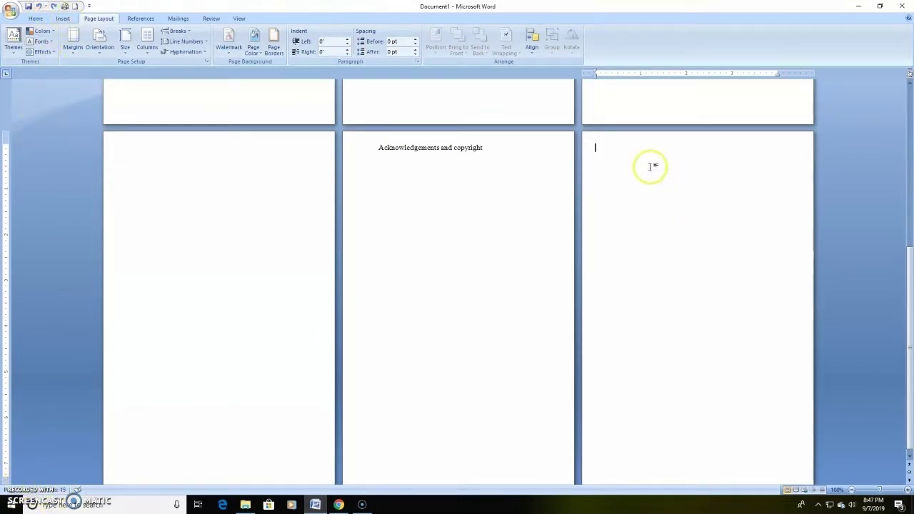
Add a page break after the blank sixth page and insert an Odd Page section break on the new page
key(ctrl+Return)
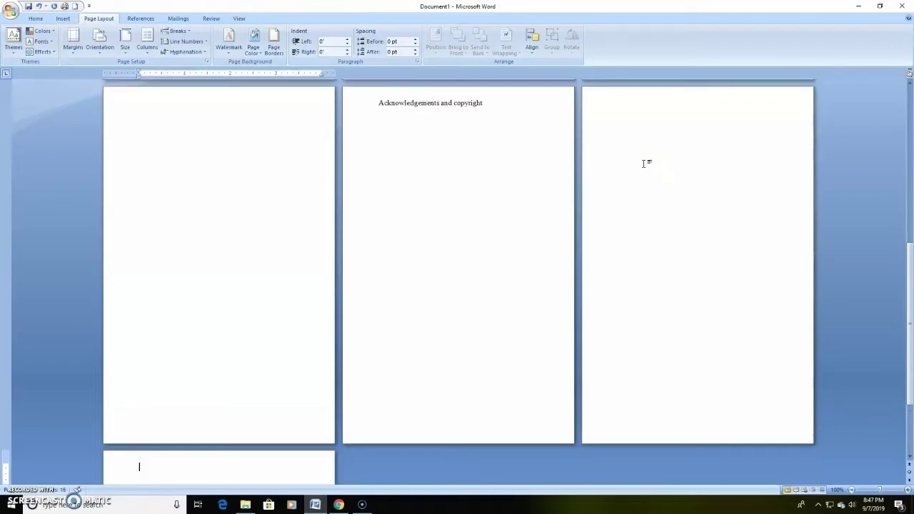
scroll(559, 261, down, 4)
scroll(328, 332, down, 1)
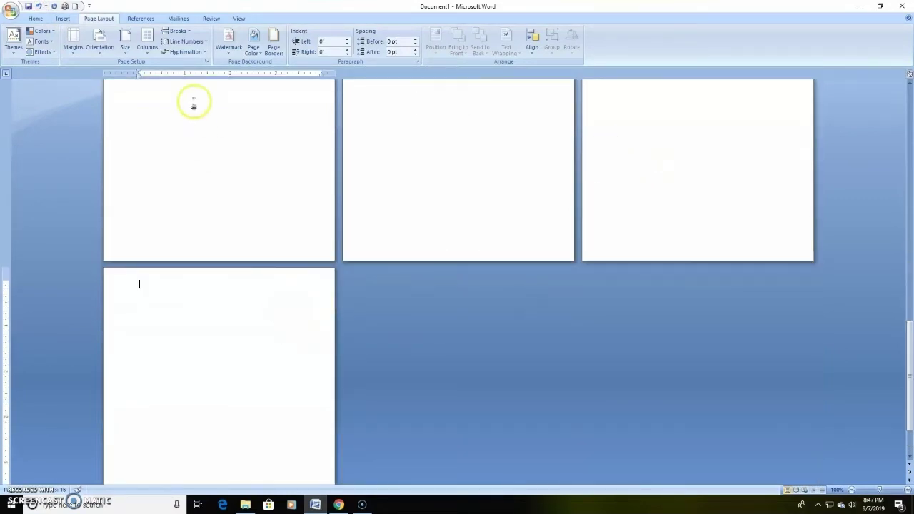
click(178, 32)
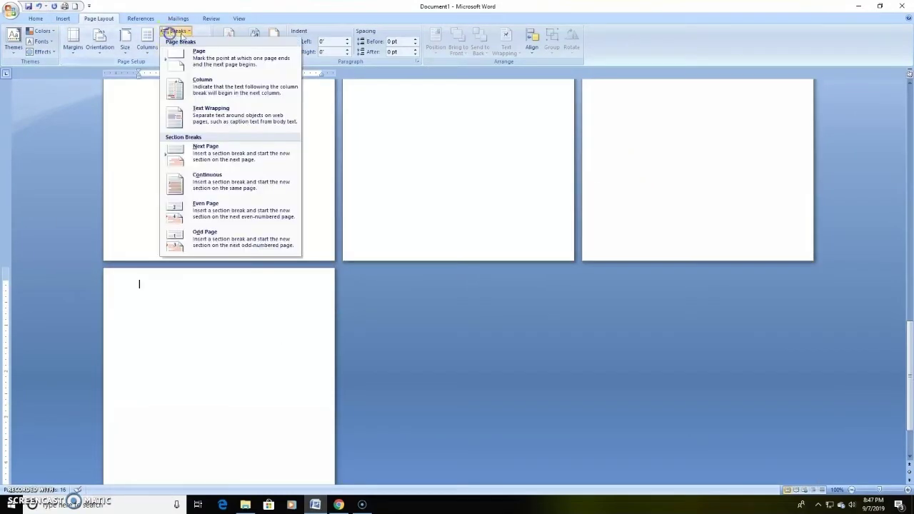
click(208, 240)
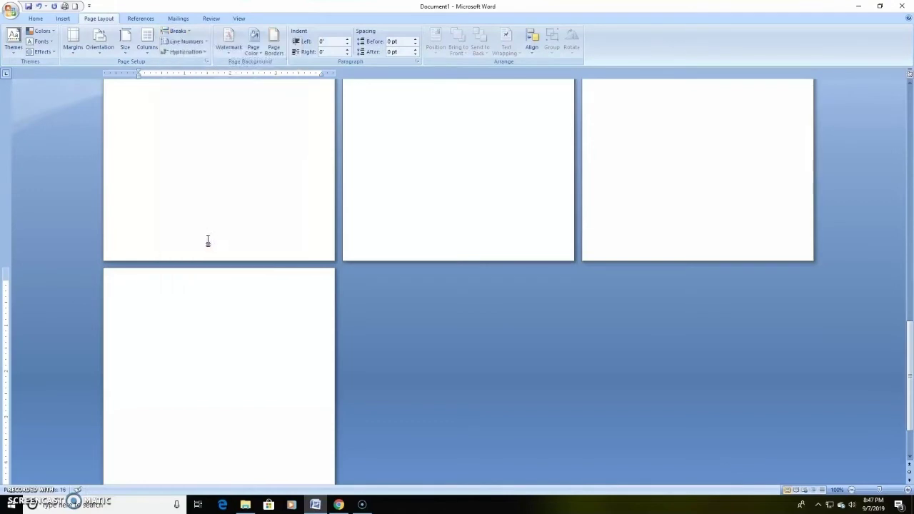
Open the header on the last page to check its section label, and return to the body text
double_click(148, 277)
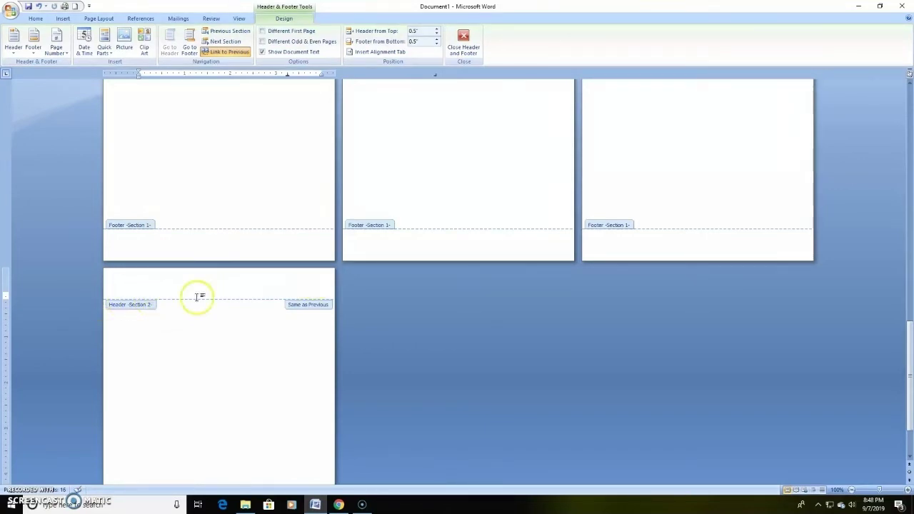
click(144, 326)
double_click(144, 327)
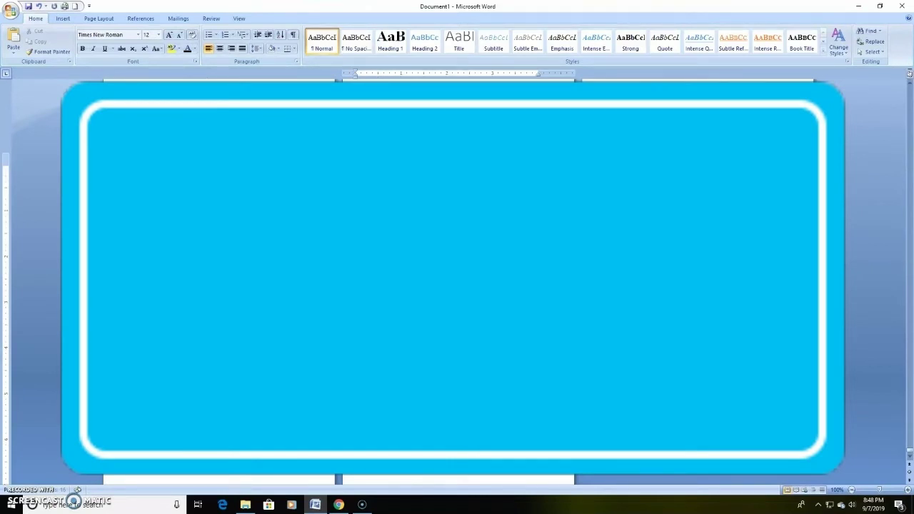
Open the section 2 header on the Prologue page and turn off Link to Previous
scroll(457, 279, up, 3)
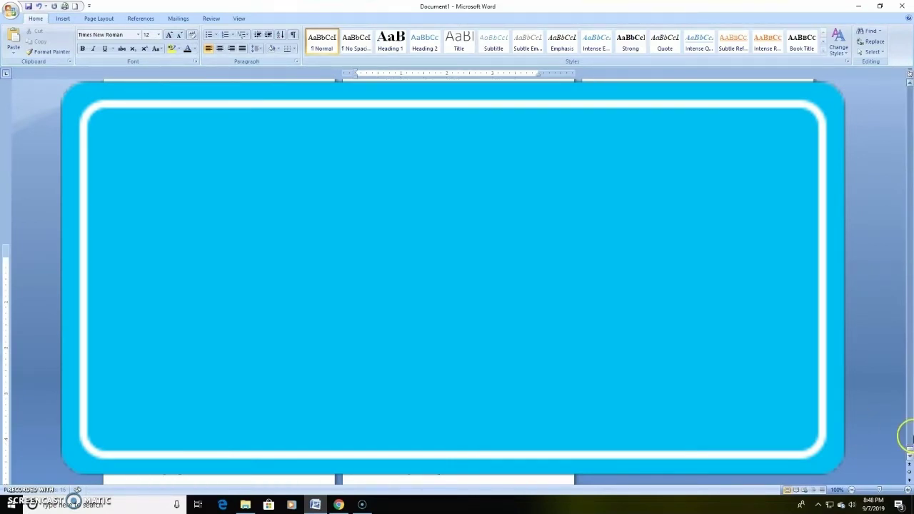
drag(908, 451, 908, 97)
scroll(659, 267, down, 4)
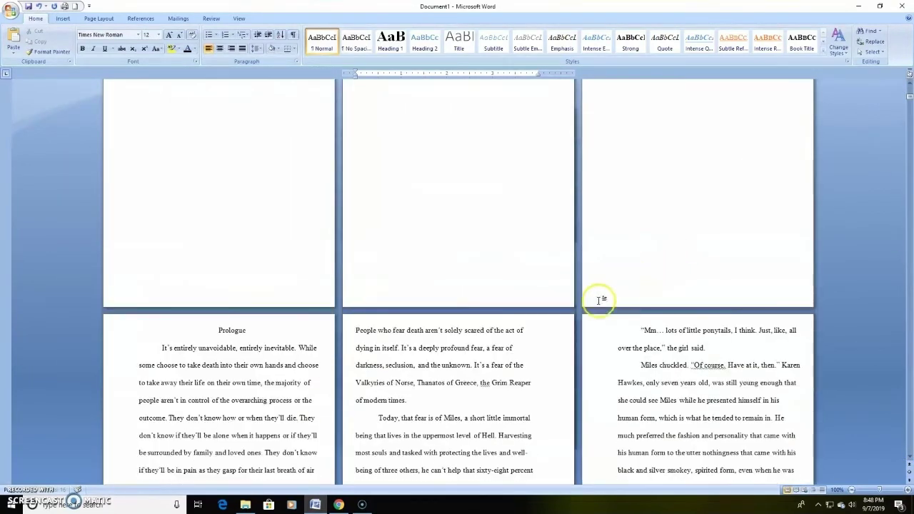
double_click(185, 325)
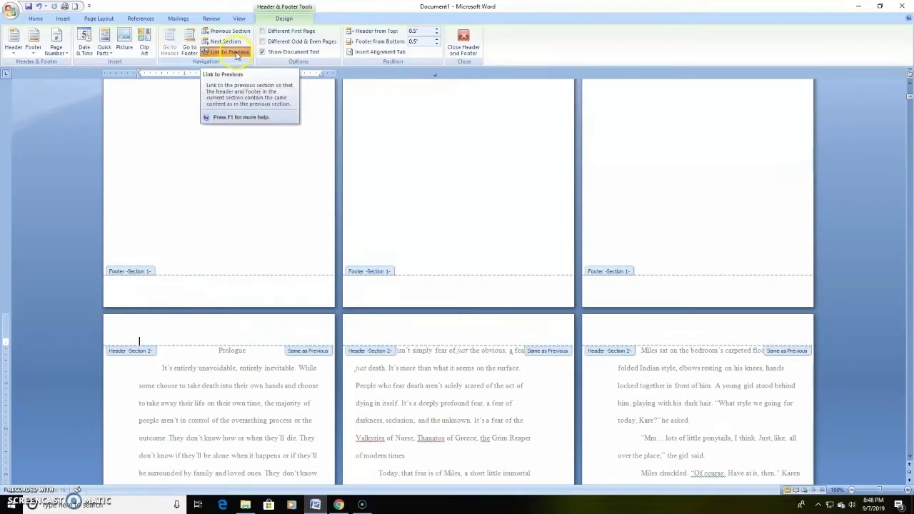
scroll(237, 56, down, 6)
scroll(320, 241, up, 7)
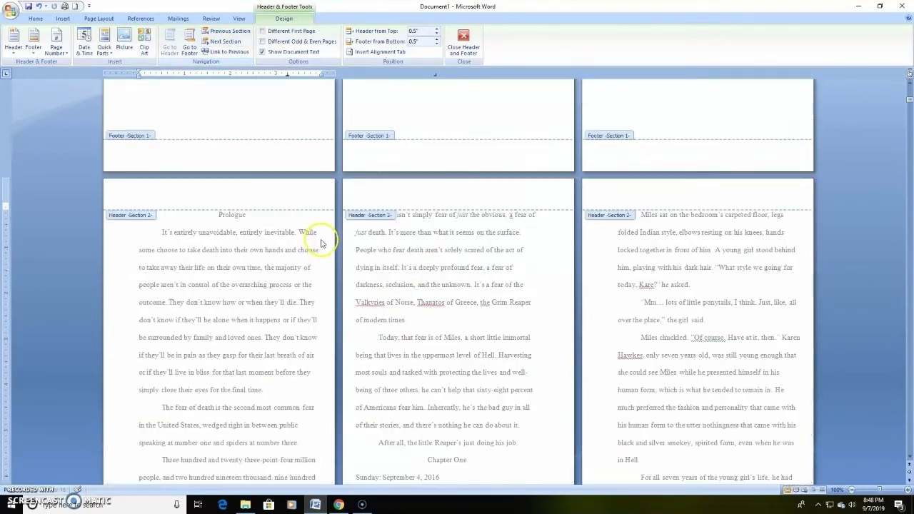
scroll(359, 230, down, 6)
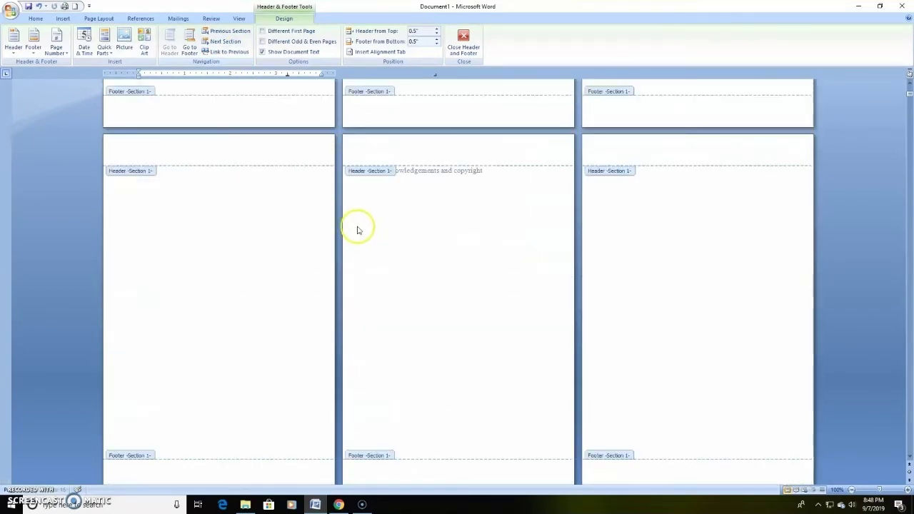
scroll(597, 157, down, 1)
scroll(596, 163, up, 7)
scroll(592, 166, down, 2)
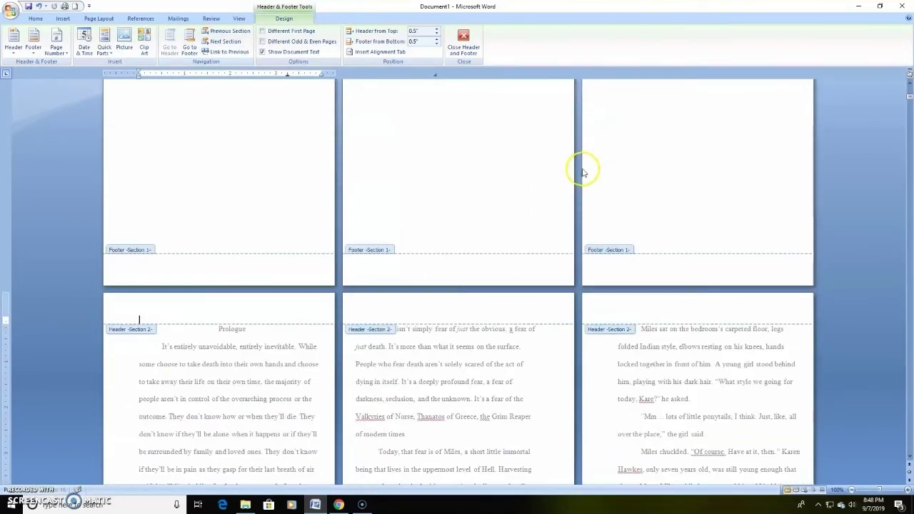
Insert a Plain Number 3 page number at the top of the section 2 pages and turn on Different Odd & Even Pages
click(62, 57)
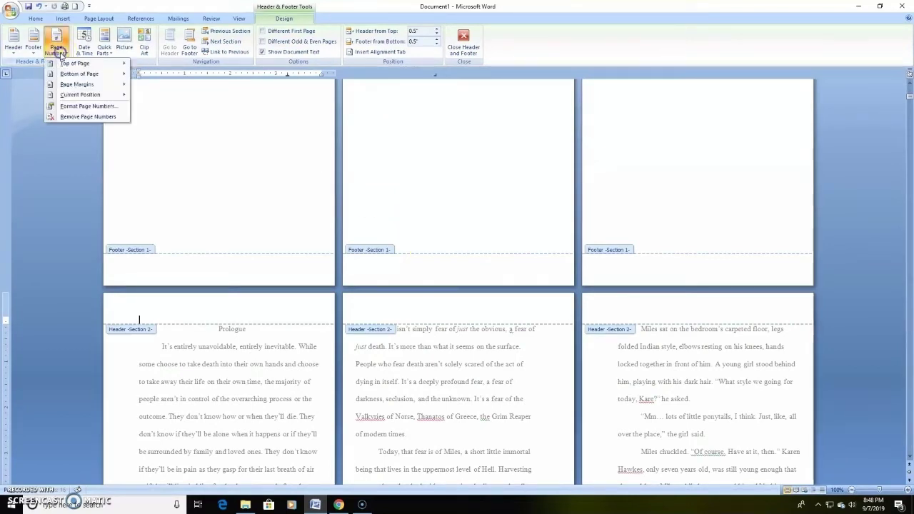
mouse_move(69, 63)
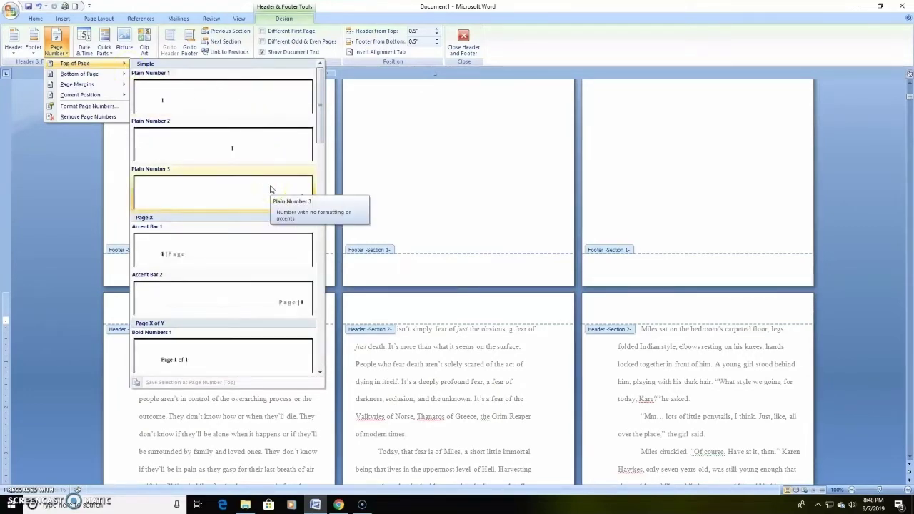
click(270, 189)
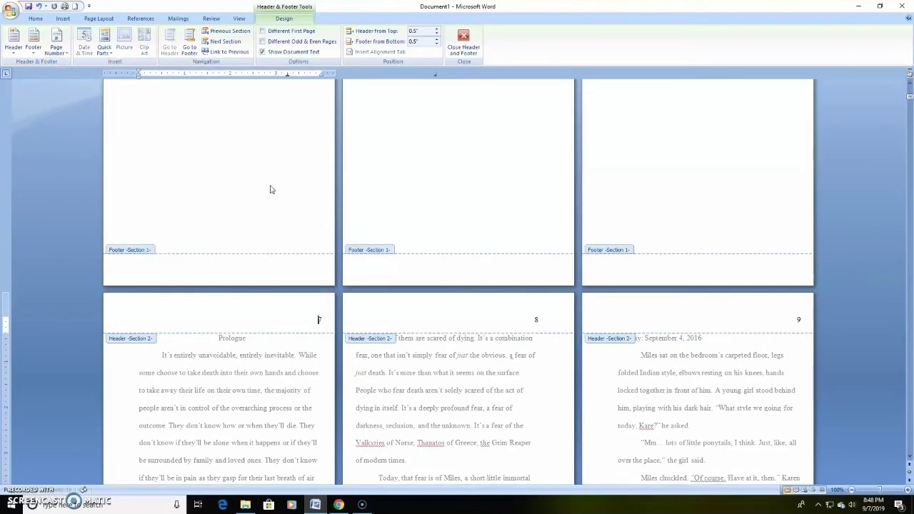
click(507, 329)
click(263, 41)
scroll(343, 245, up, 3)
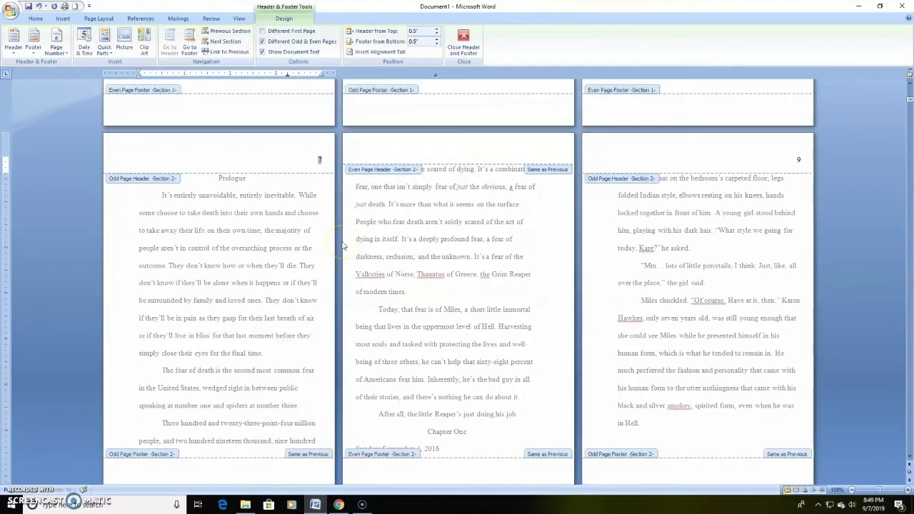
Add the title MAN OF DARKNESS before the page number in the section 2 odd page header
click(353, 230)
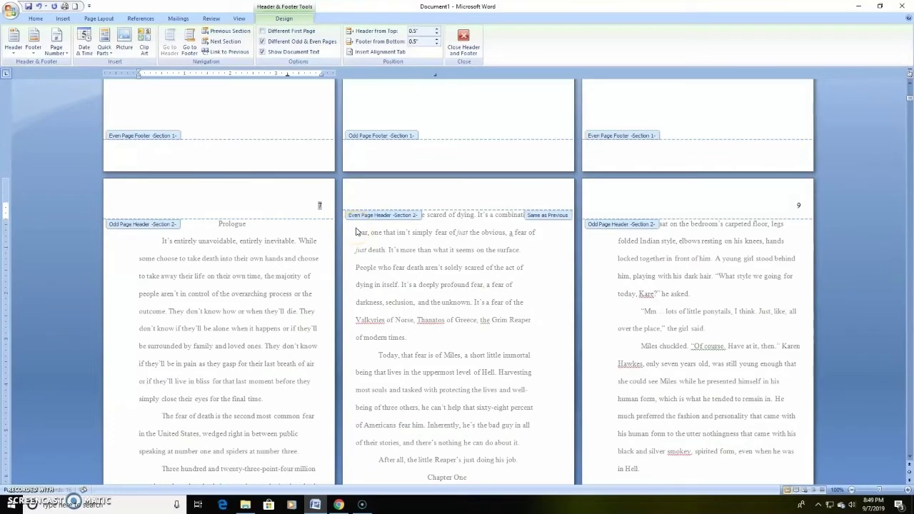
text(MAN OF DARKNE)
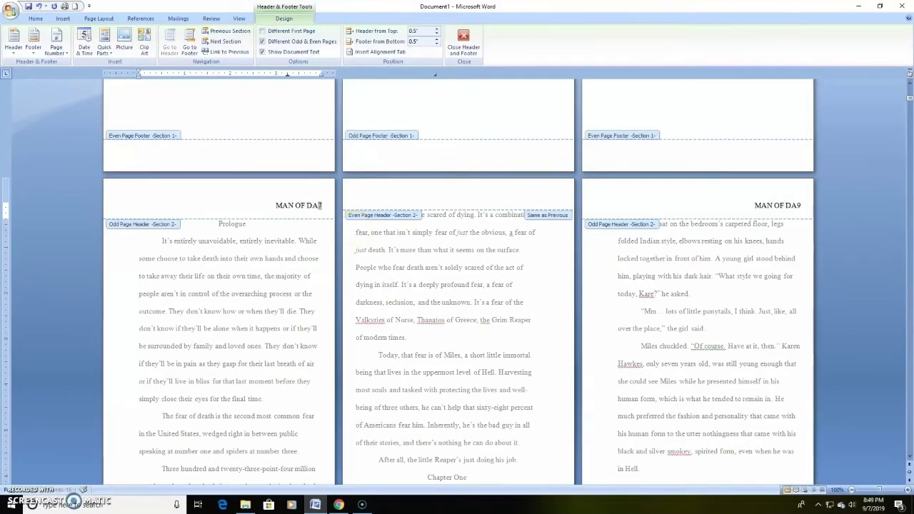
text(SS)
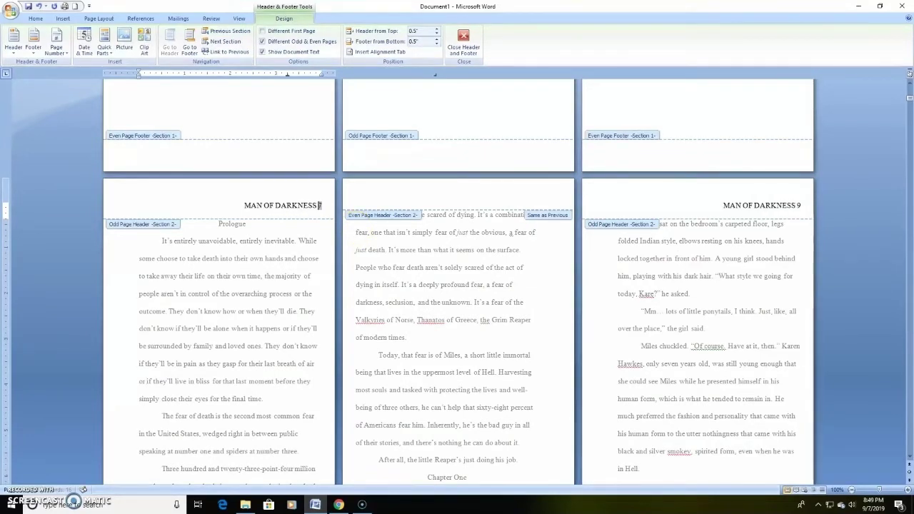
Turn off Link to Previous for the section 2 even page header
click(507, 193)
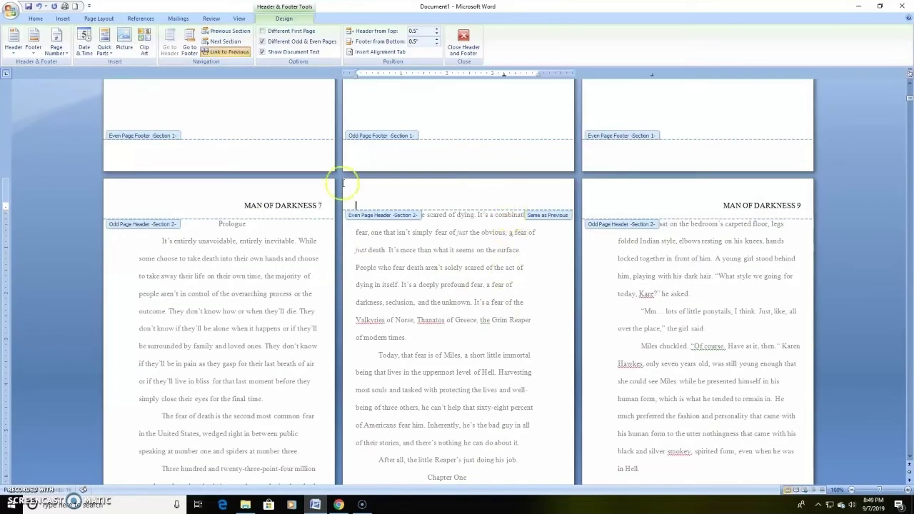
click(229, 51)
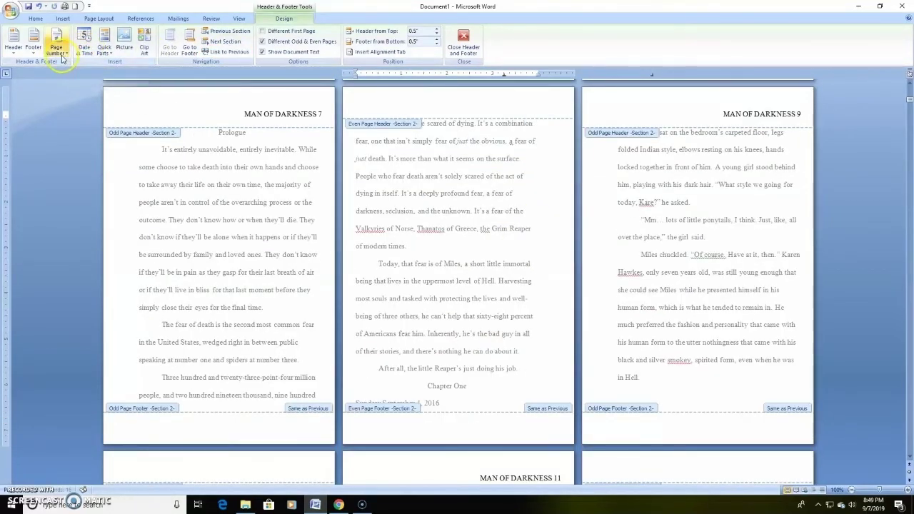
scroll(82, 77, up, 2)
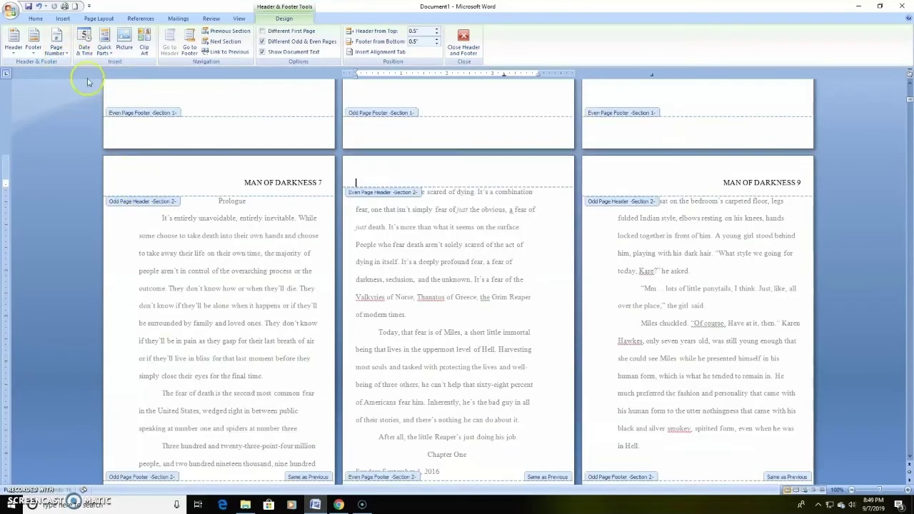
Insert a Plain Number 1 page number in the section 2 even page header and add the author's name in capitals after it
click(56, 44)
mouse_move(77, 64)
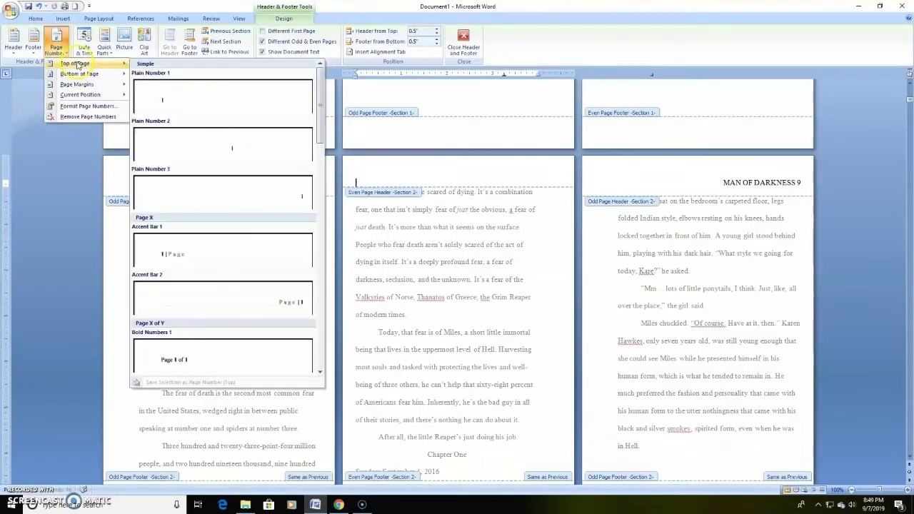
click(198, 90)
click(373, 186)
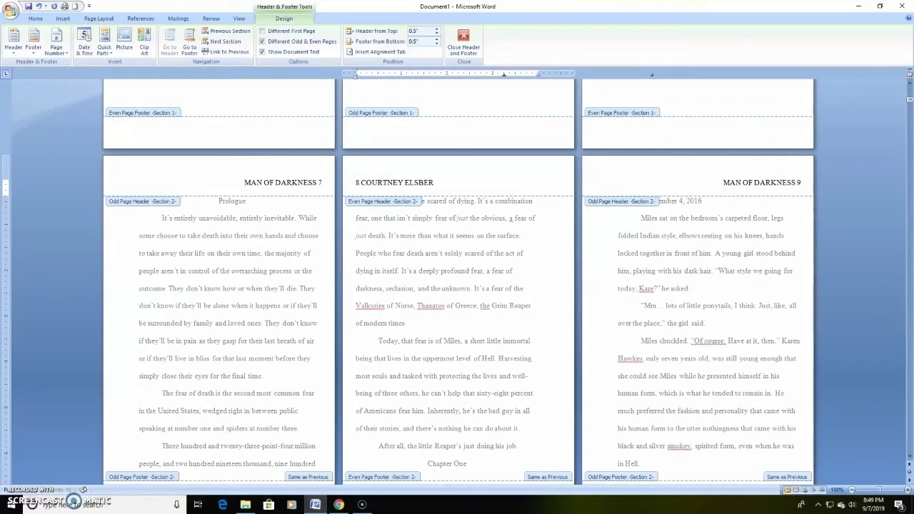
Set the font size of the title and page number in the odd page header to 10
click(299, 183)
click(35, 18)
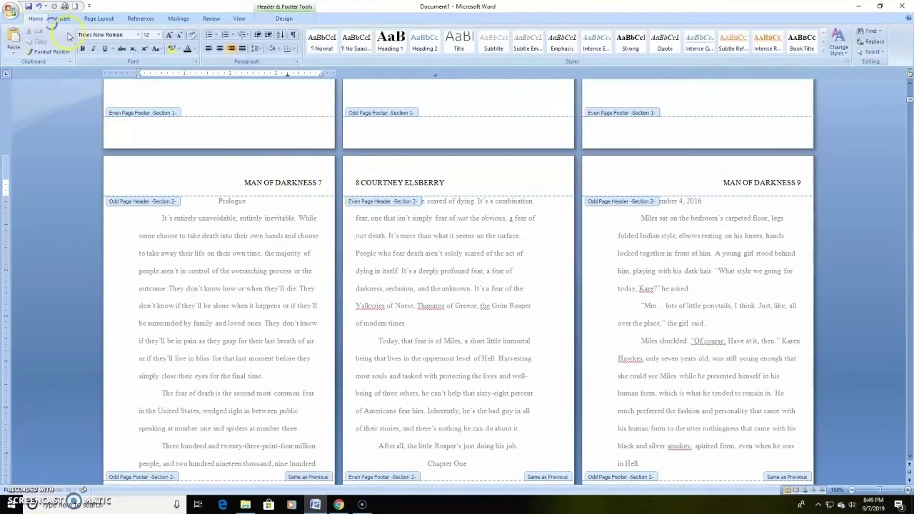
click(343, 179)
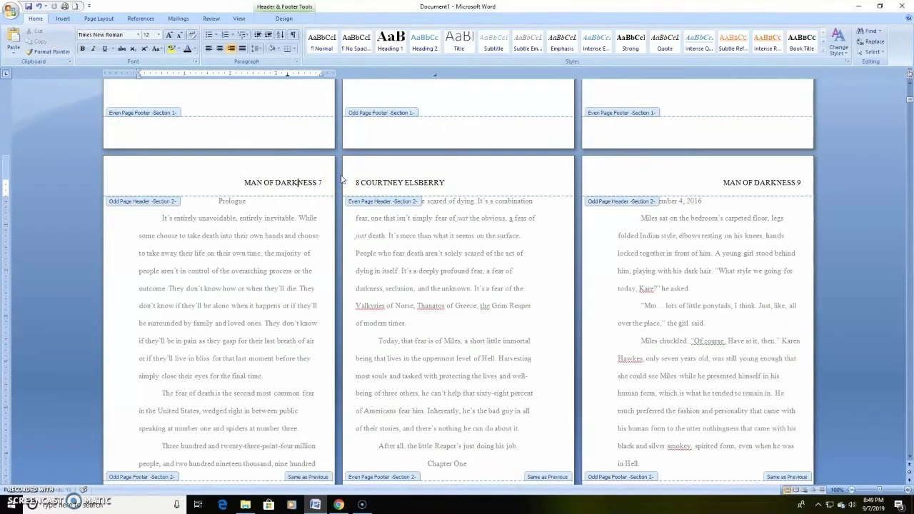
triple_click(302, 182)
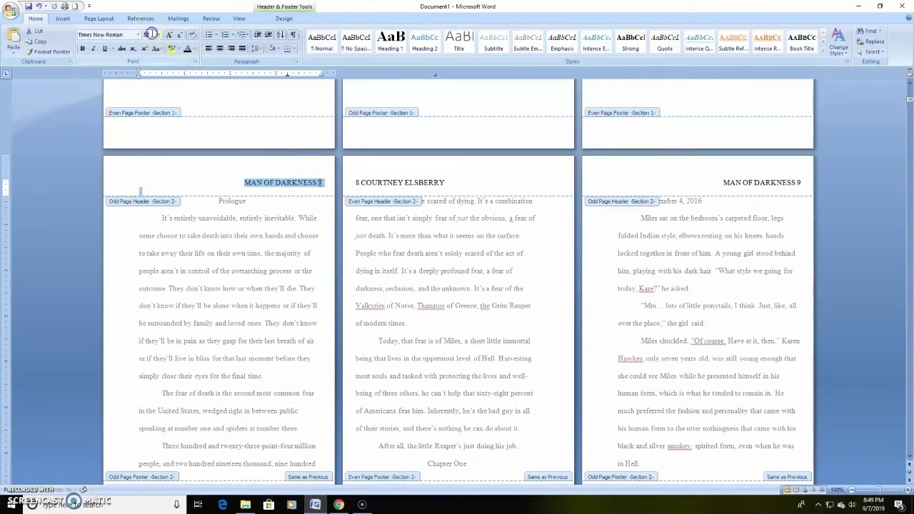
Set the font size of the page number and author's name in the even page header to 10
click(383, 181)
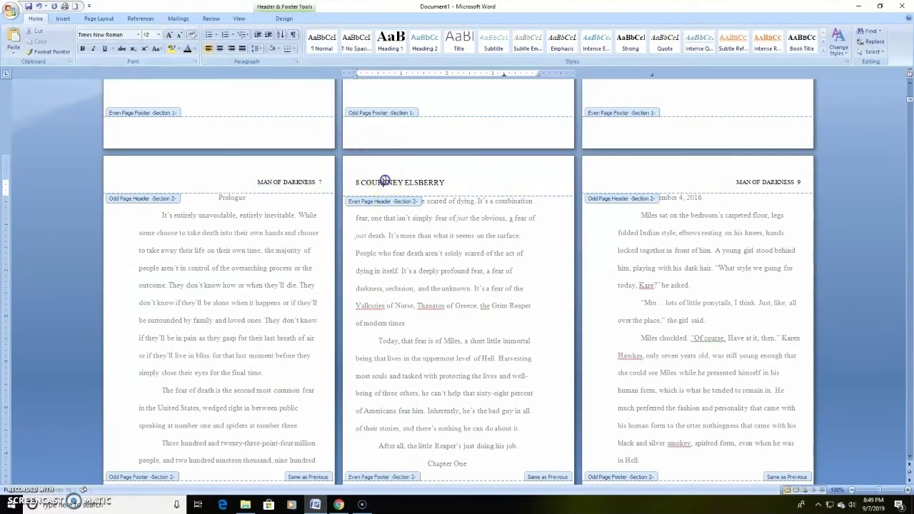
click(347, 181)
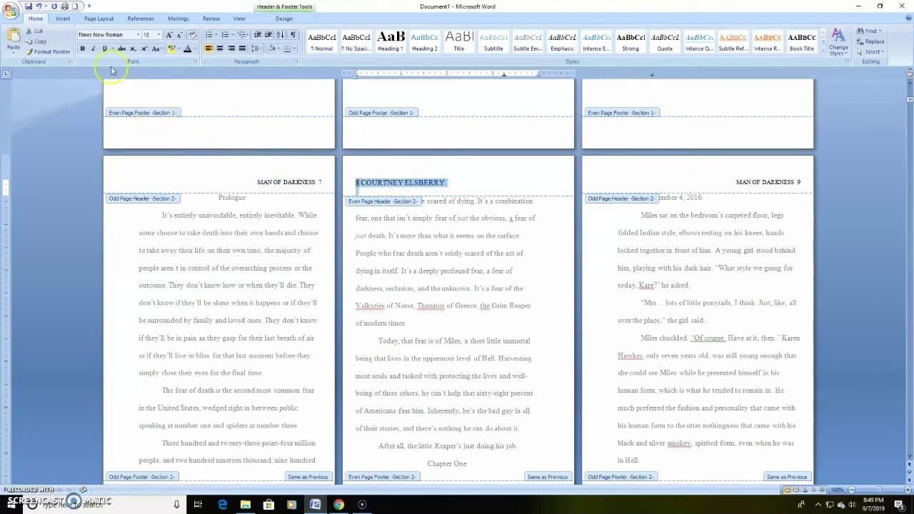
click(146, 34)
text(1)
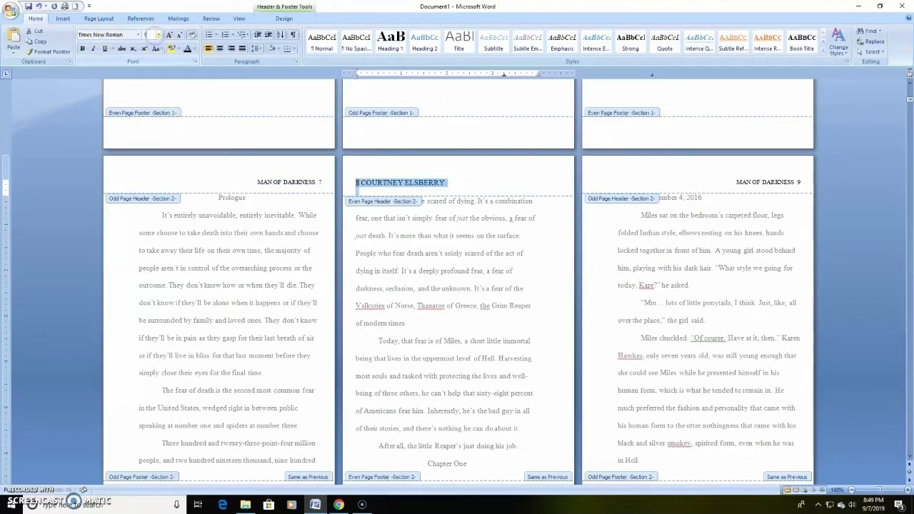
text(0)
key(Return)
click(345, 183)
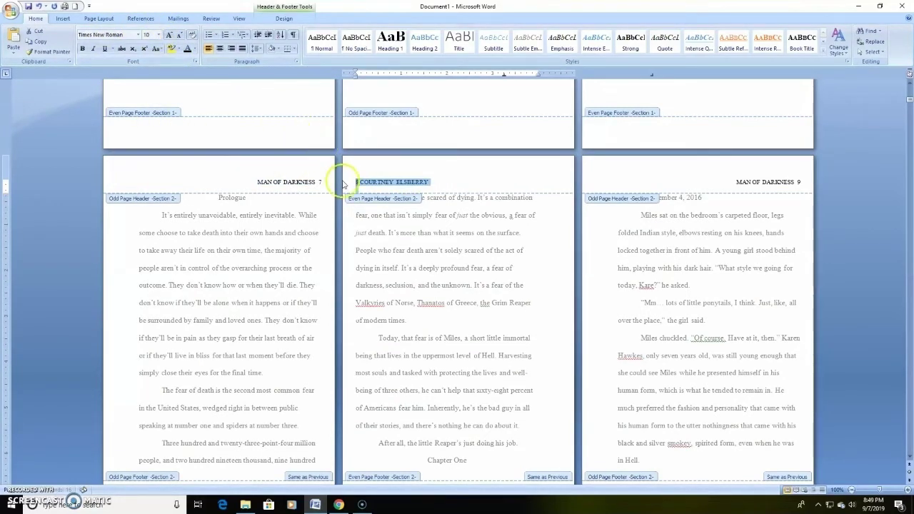
click(279, 182)
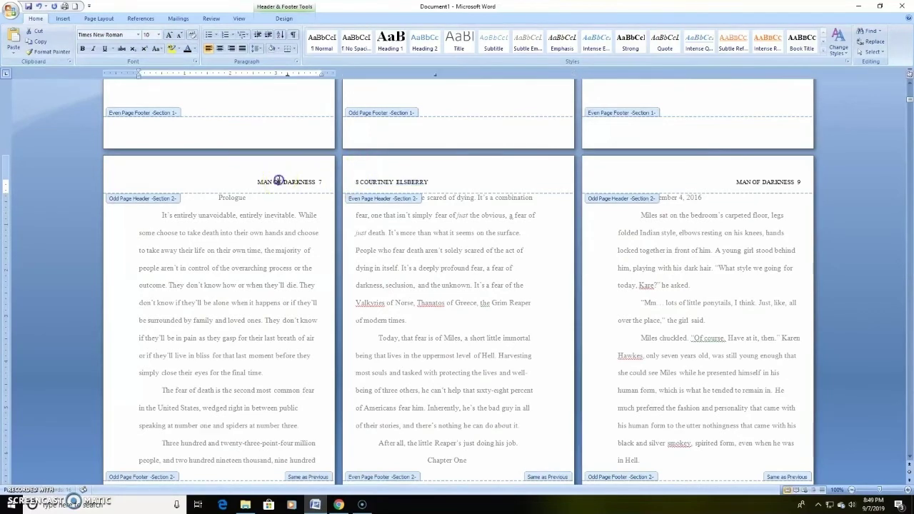
Examine the section 2 odd and even headers and check the headers and footers of the section 1 front matter pages
click(319, 183)
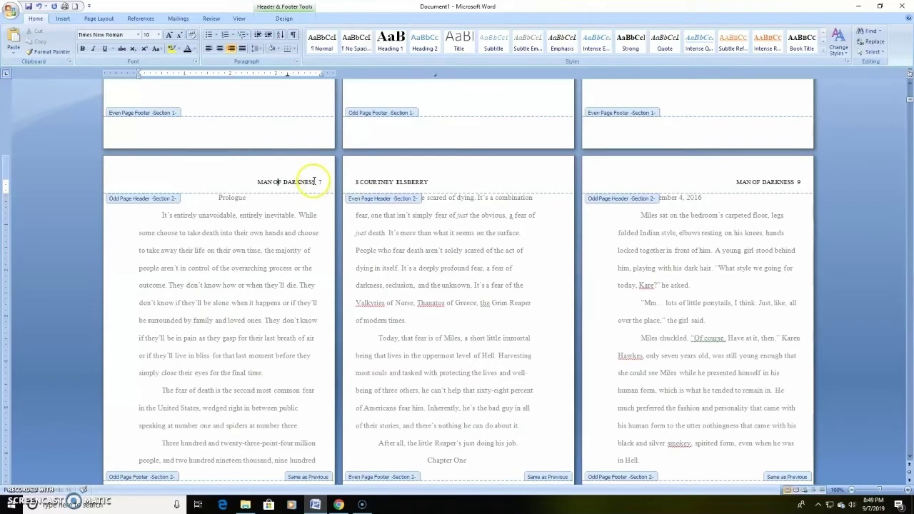
click(359, 182)
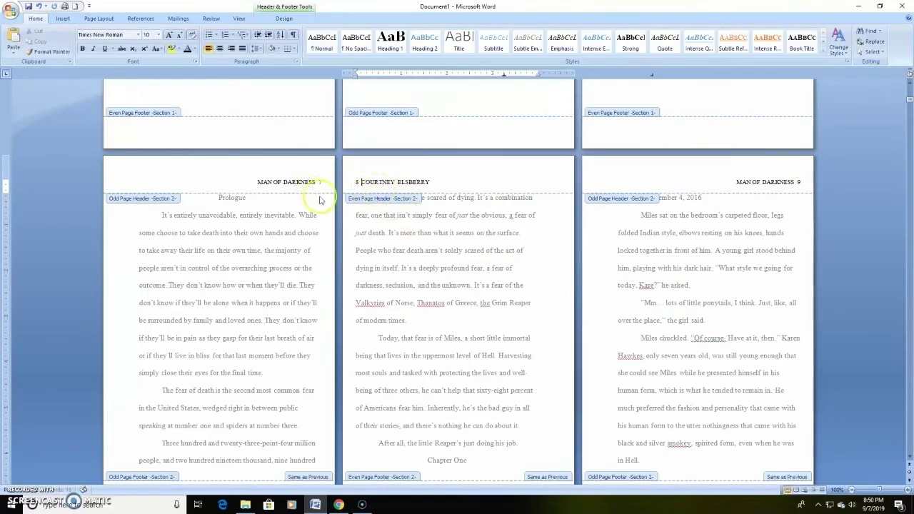
scroll(463, 238, up, 10)
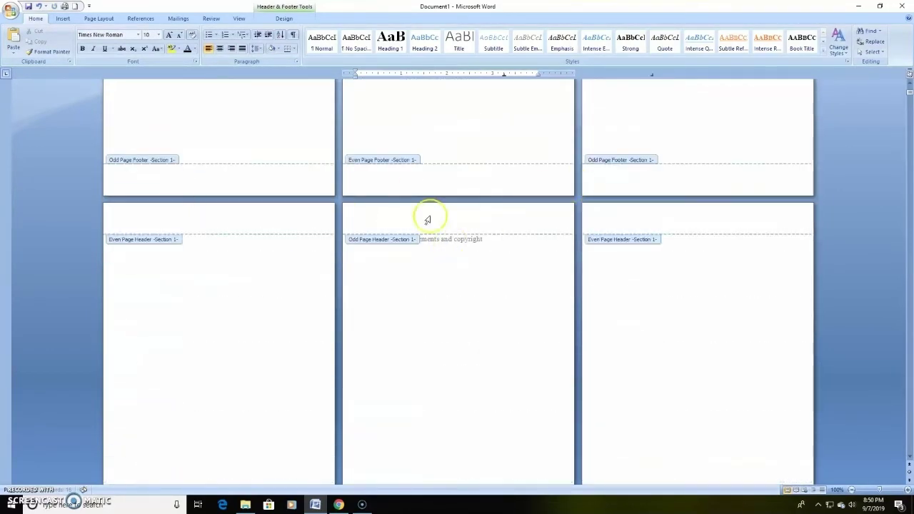
scroll(642, 236, up, 7)
scroll(621, 247, down, 5)
scroll(617, 248, down, 11)
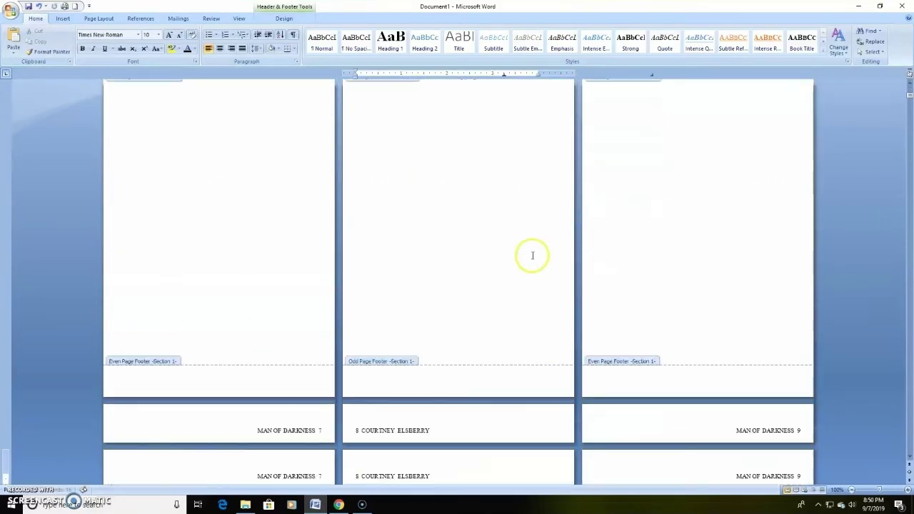
scroll(270, 292, up, 8)
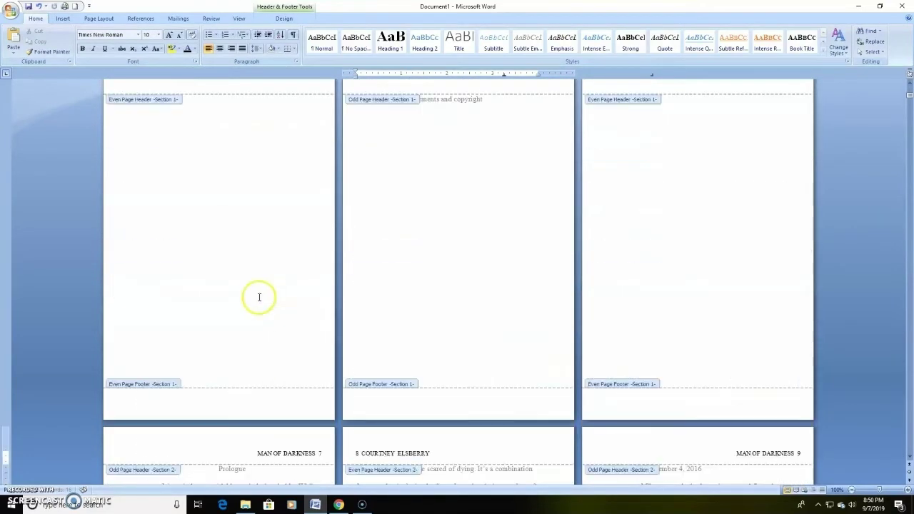
scroll(272, 293, down, 6)
scroll(271, 294, down, 3)
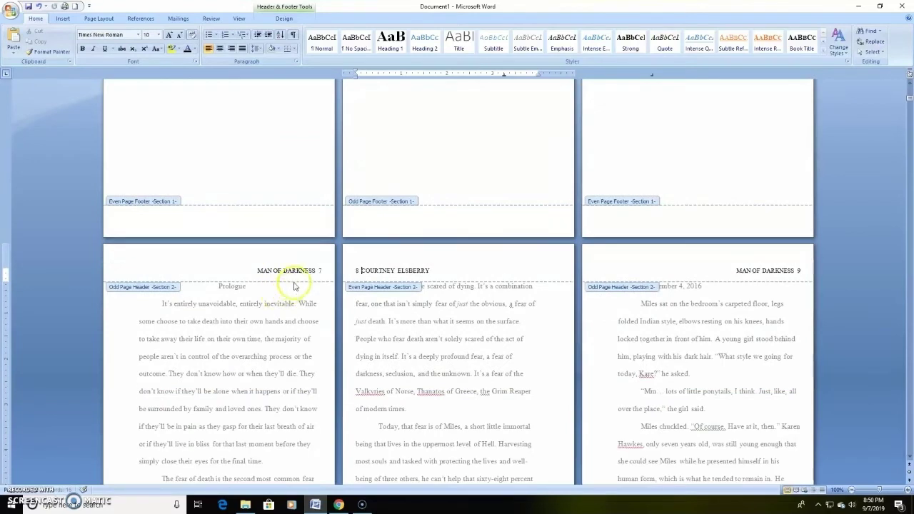
Set the section 2 page numbering to start at 1 and return to the body text
click(321, 271)
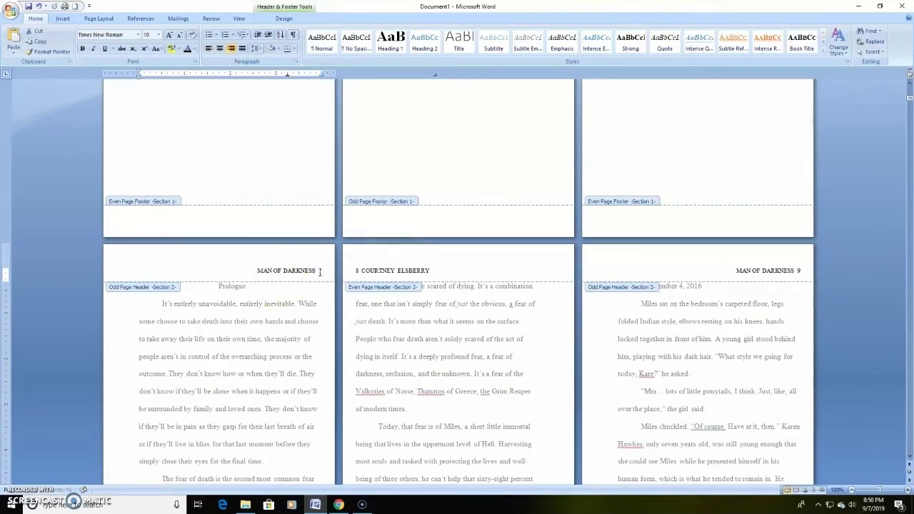
click(284, 18)
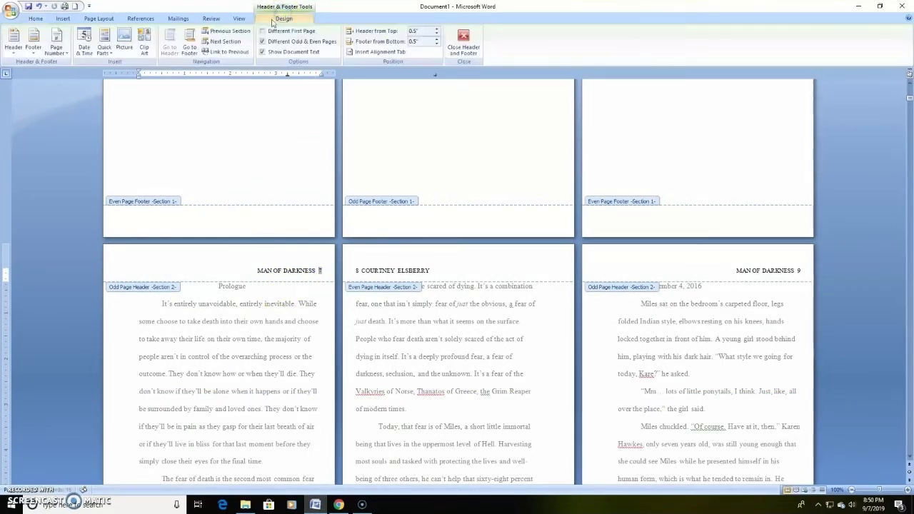
click(57, 50)
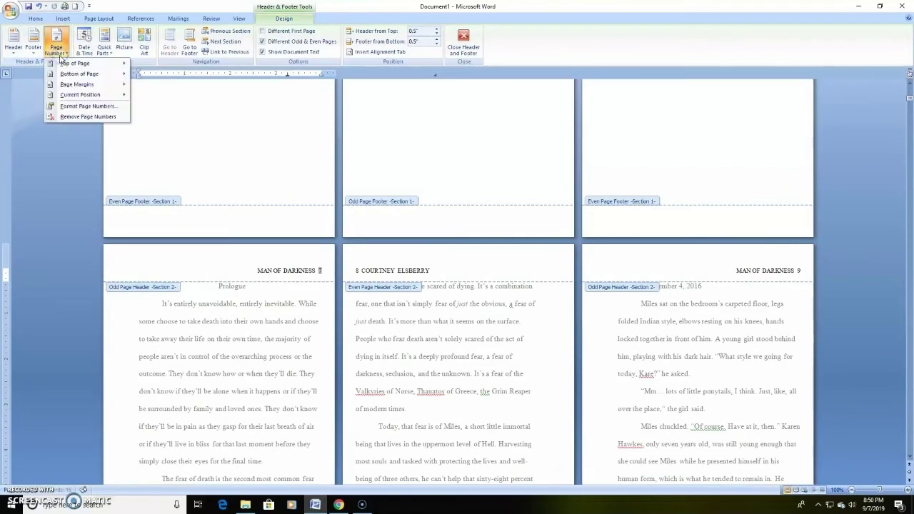
click(83, 106)
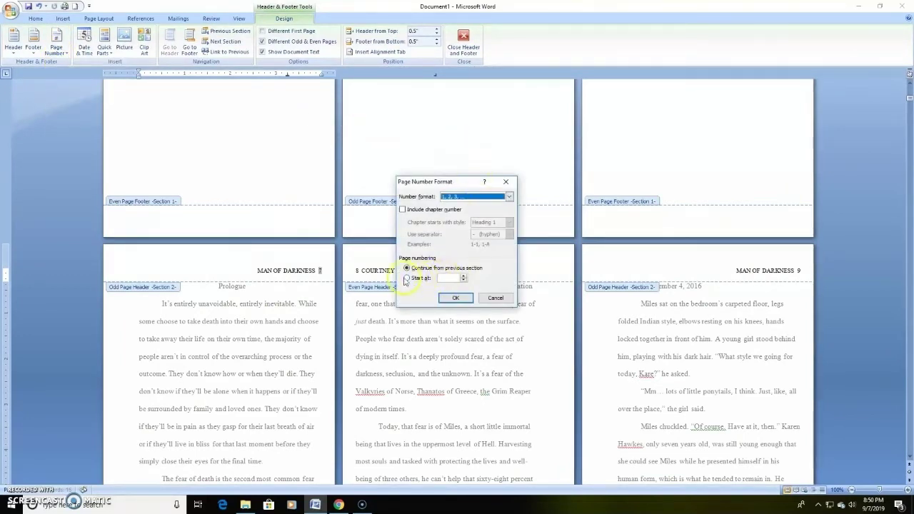
click(408, 280)
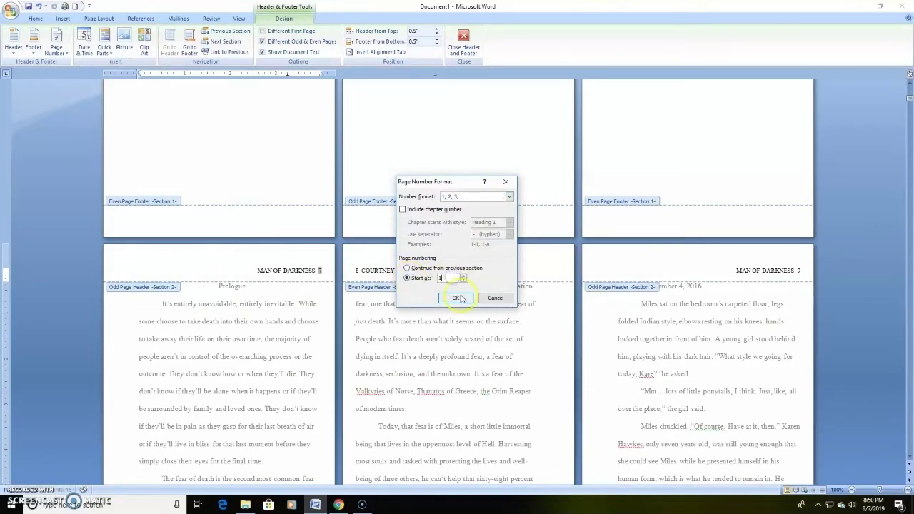
click(455, 298)
scroll(459, 301, up, 1)
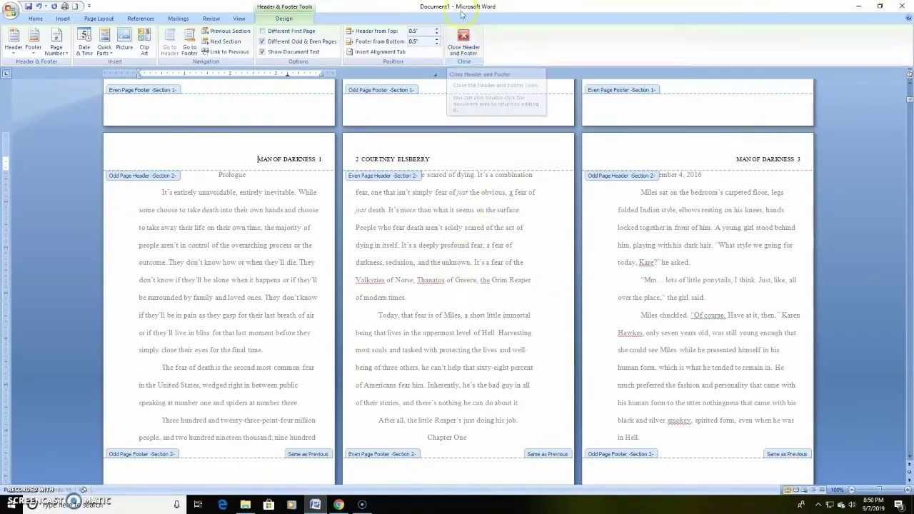
click(463, 41)
Insert a page break before the Chapter One heading
click(196, 207)
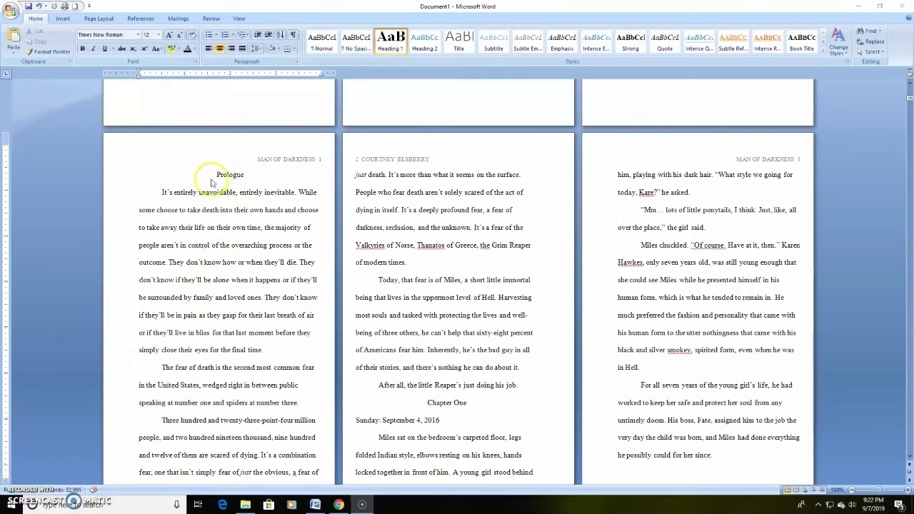
click(429, 402)
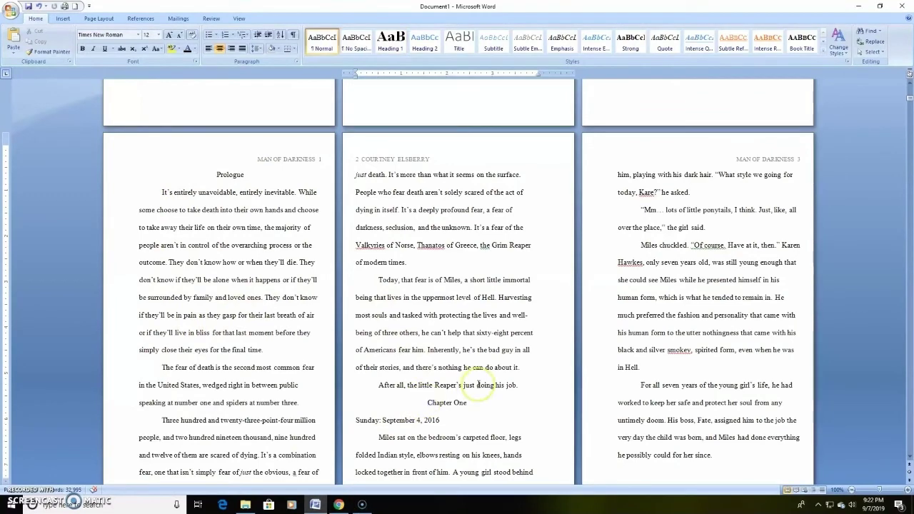
key(ctrl+Return)
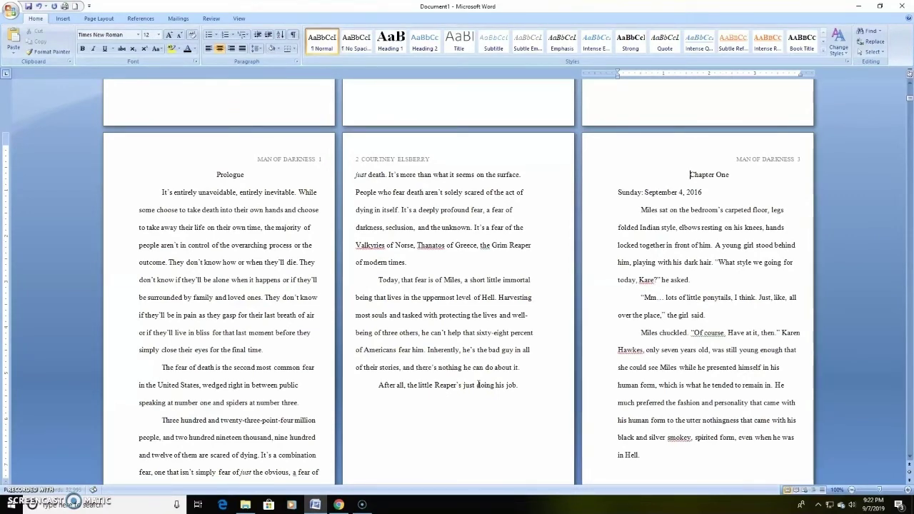
Insert a page break before the Chapter Two heading
scroll(472, 385, down, 1)
scroll(485, 357, down, 1)
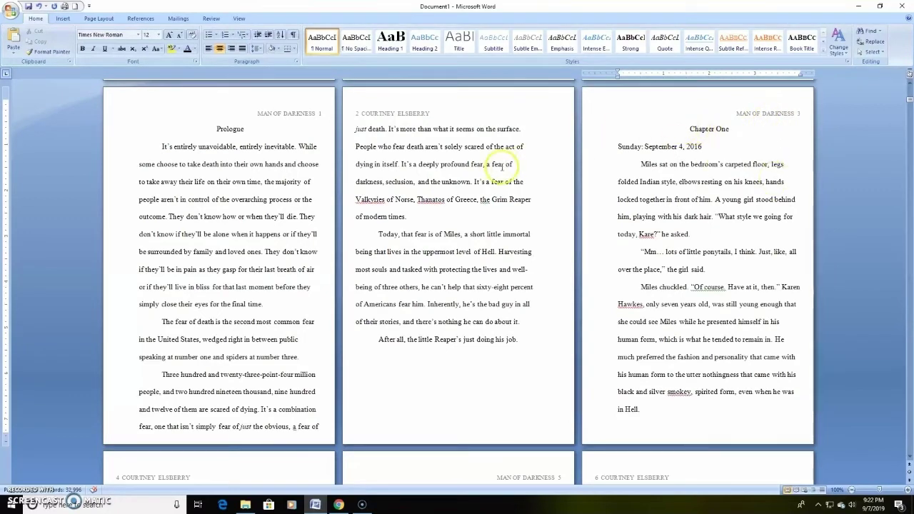
scroll(560, 173, up, 1)
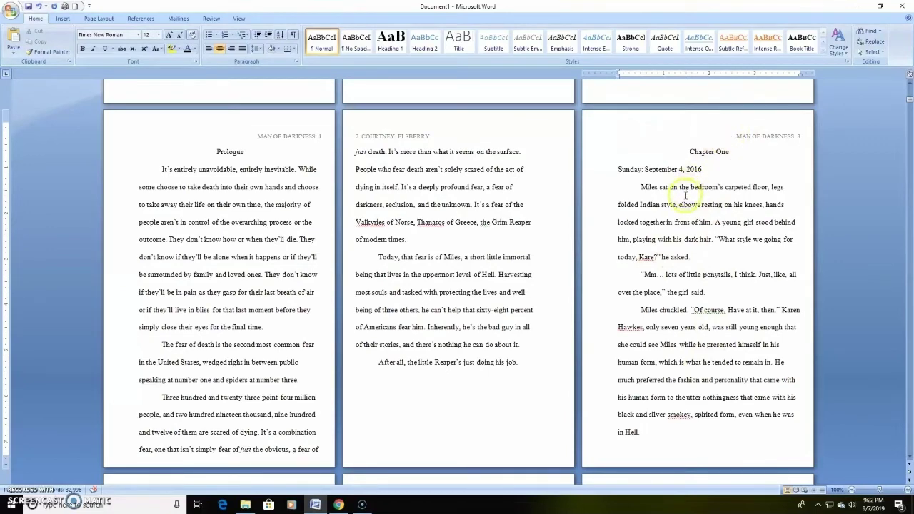
scroll(682, 199, down, 1)
scroll(682, 202, down, 10)
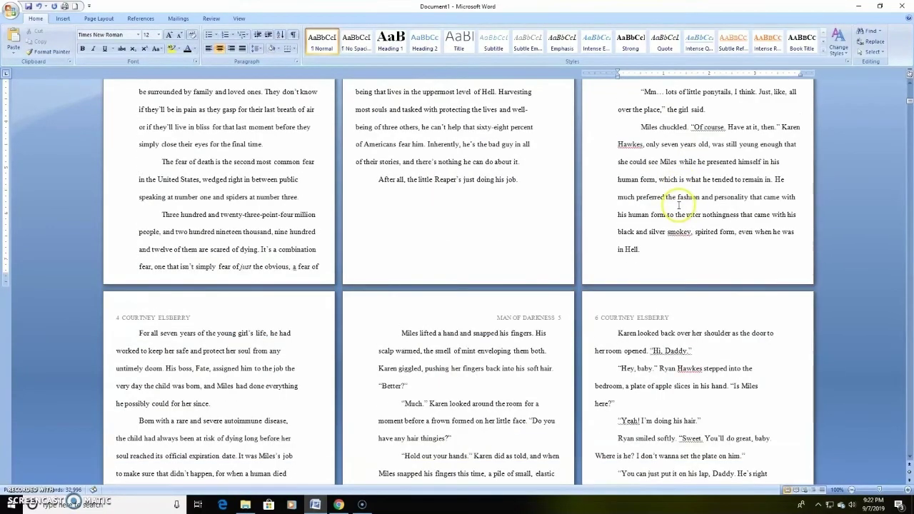
scroll(677, 202, down, 5)
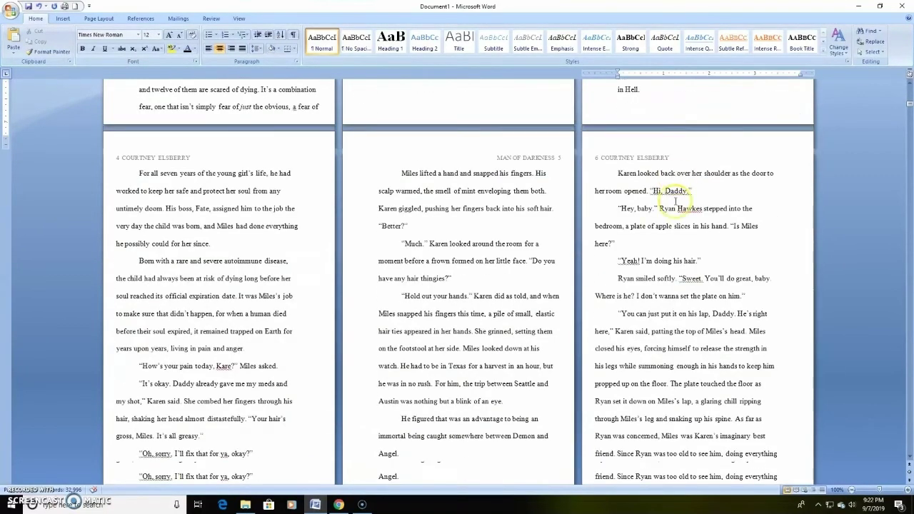
scroll(675, 202, down, 4)
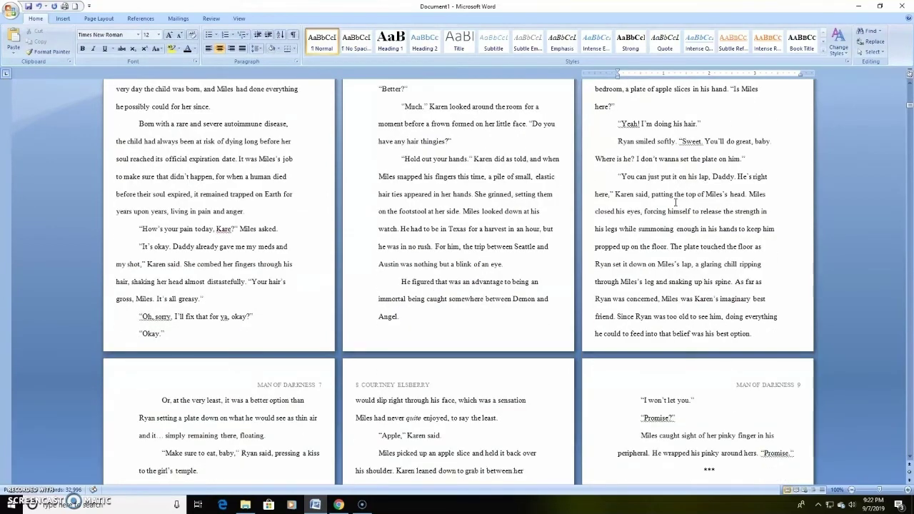
scroll(673, 204, down, 11)
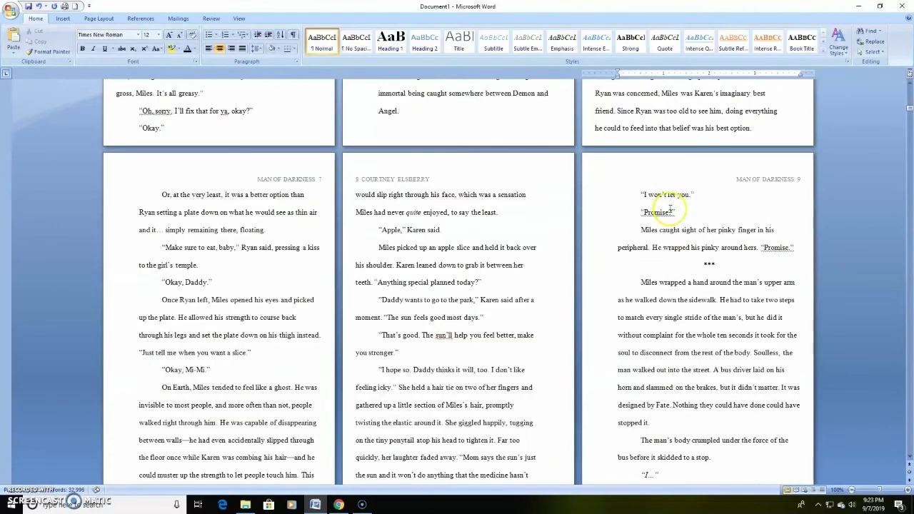
scroll(670, 208, down, 13)
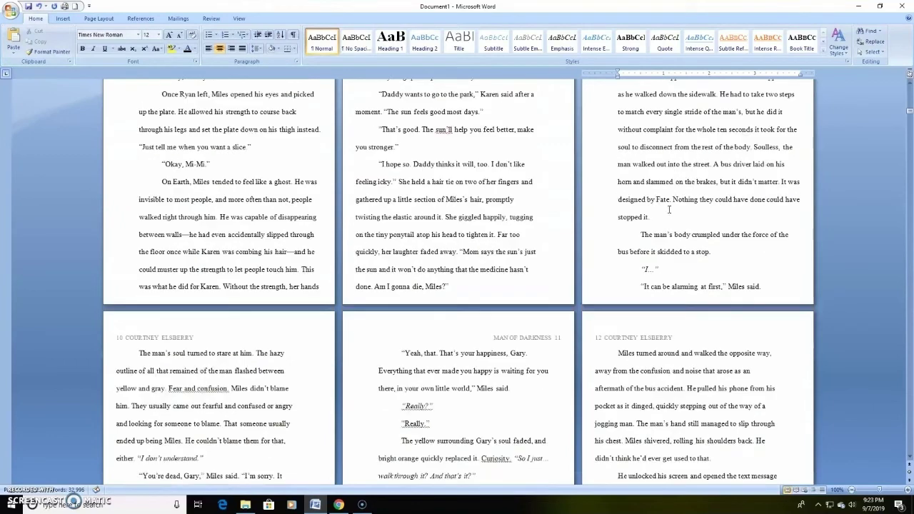
scroll(669, 208, down, 2)
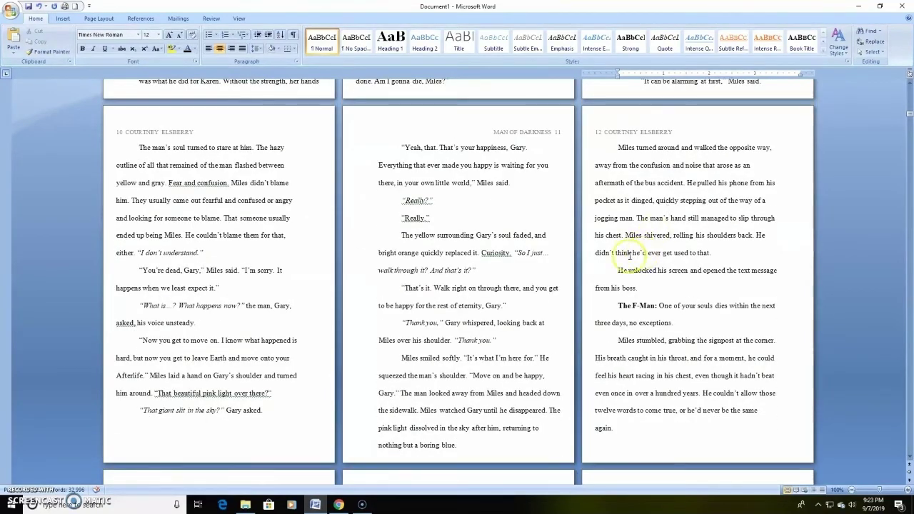
scroll(549, 265, down, 5)
scroll(549, 266, down, 5)
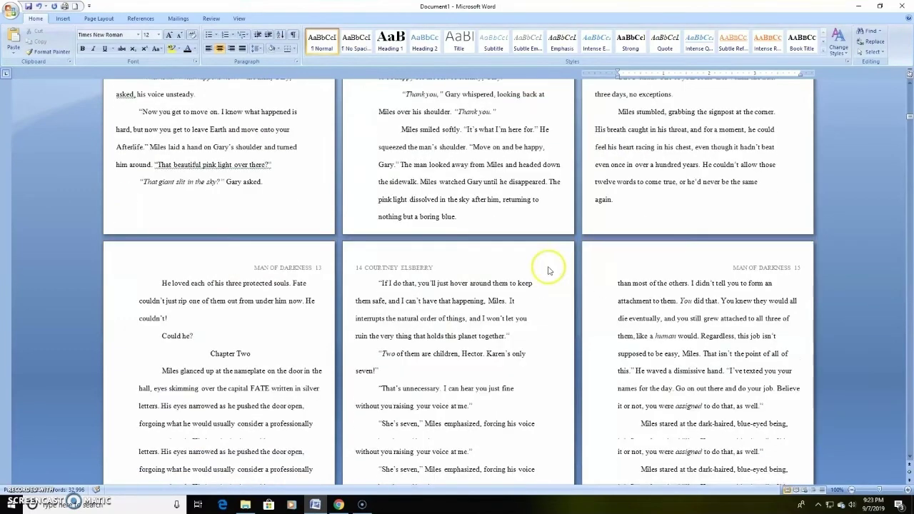
click(212, 359)
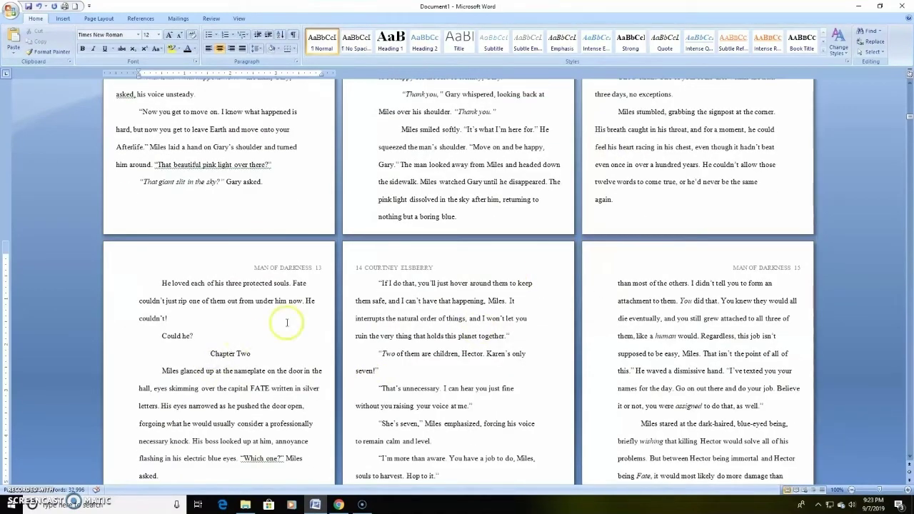
key(ctrl+Return)
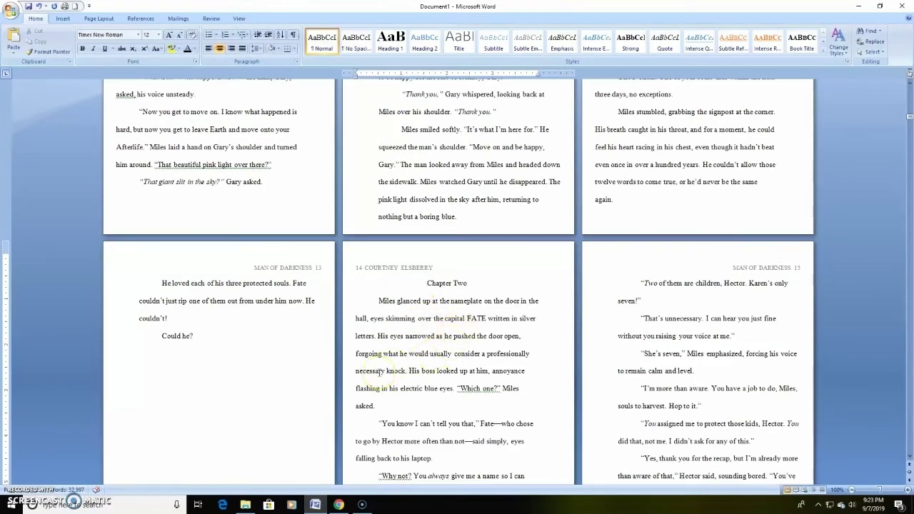
scroll(436, 307, down, 1)
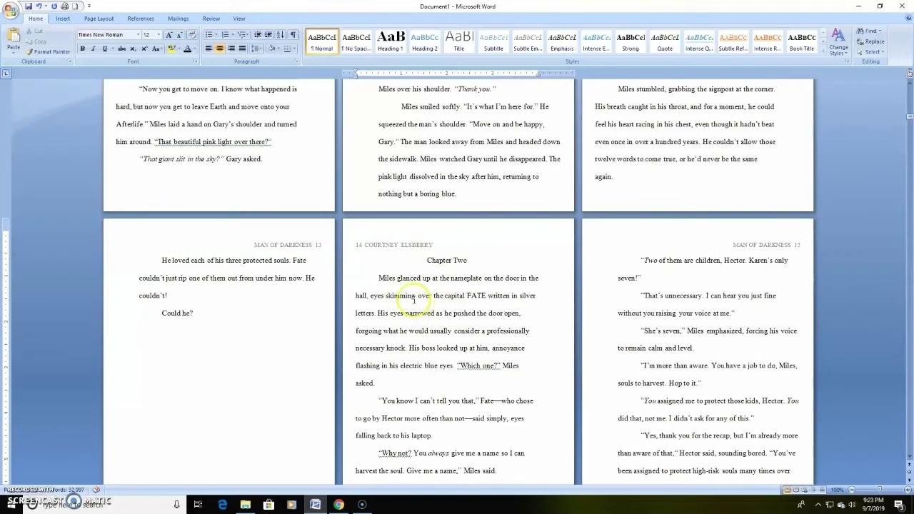
Search the manuscript for "chapter" to locate the next chapter headings
key(ctrl+f)
text(chapter)
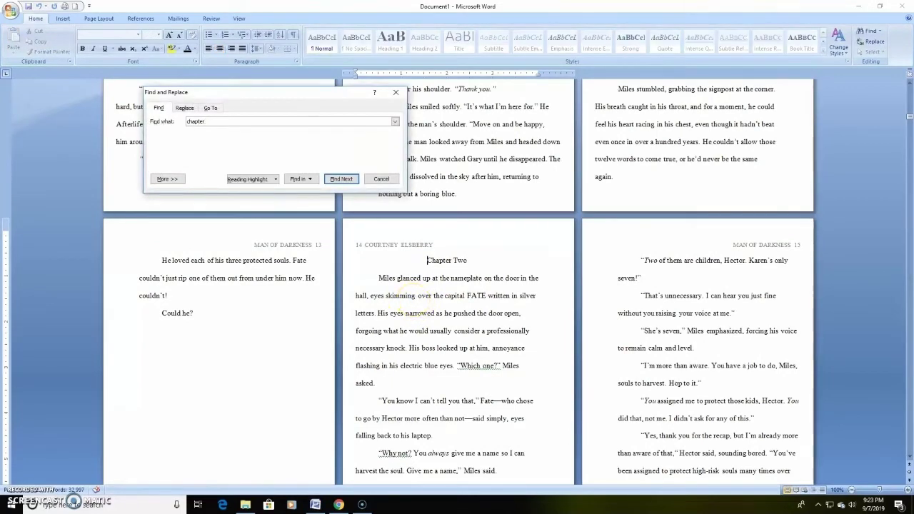
key(Return)
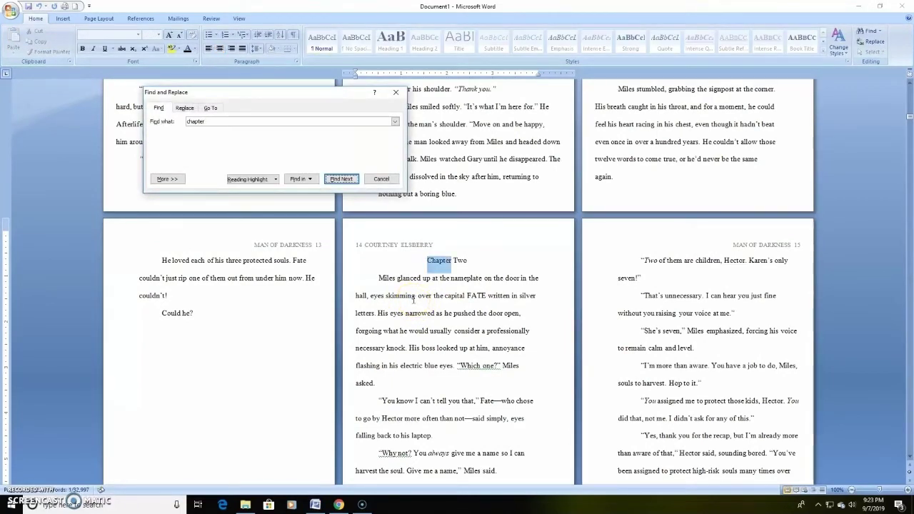
key(Return)
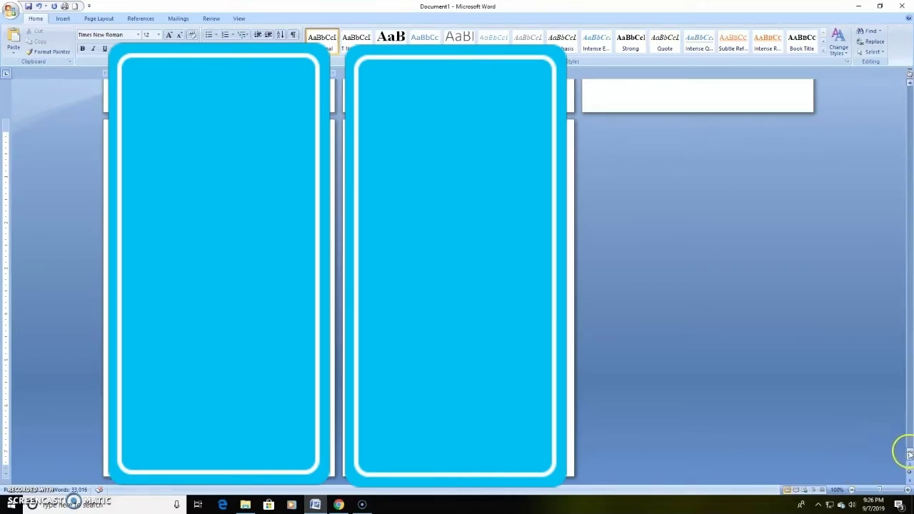
Review the manuscript's front matter, last pages, and the Prologue and Chapter One pages with their headers
drag(910, 454, 910, 129)
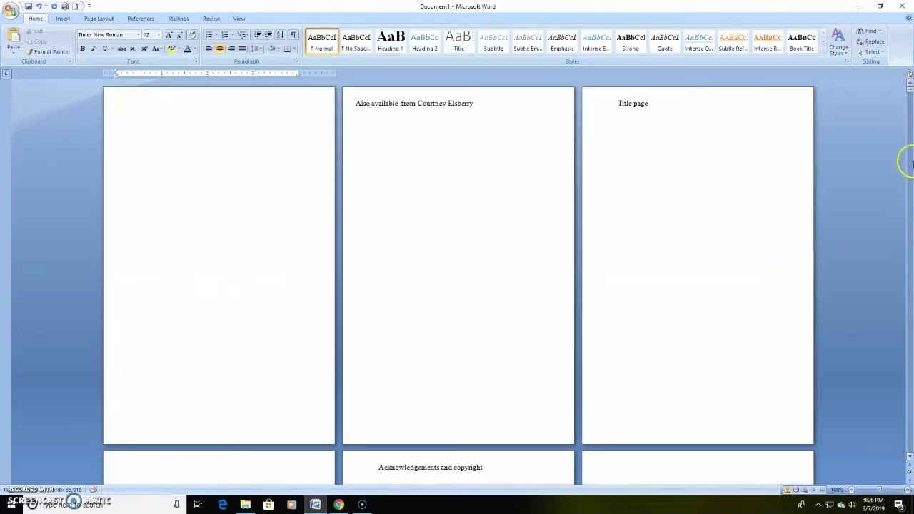
drag(910, 89, 910, 397)
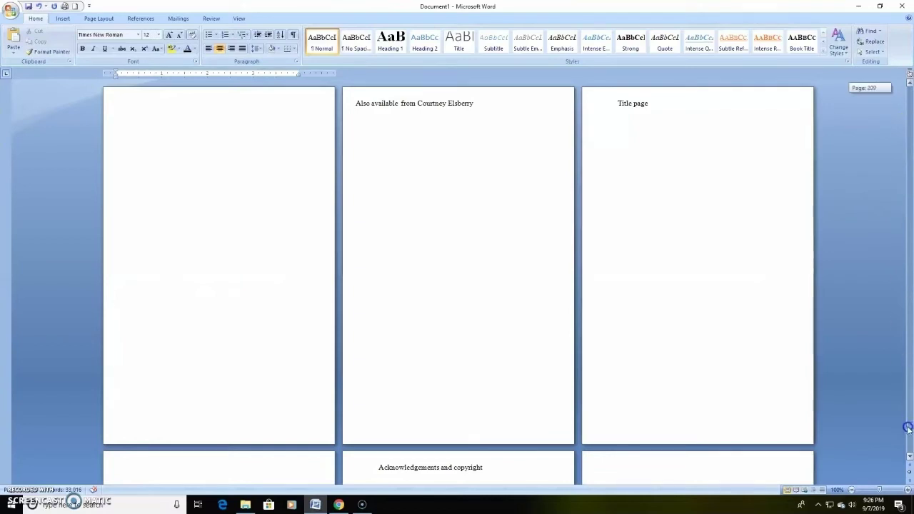
drag(908, 452, 908, 453)
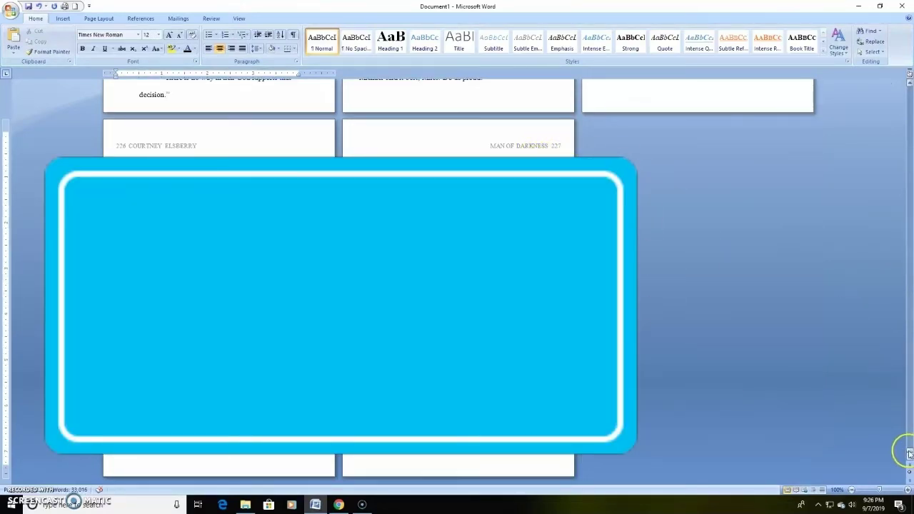
drag(908, 452, 905, 107)
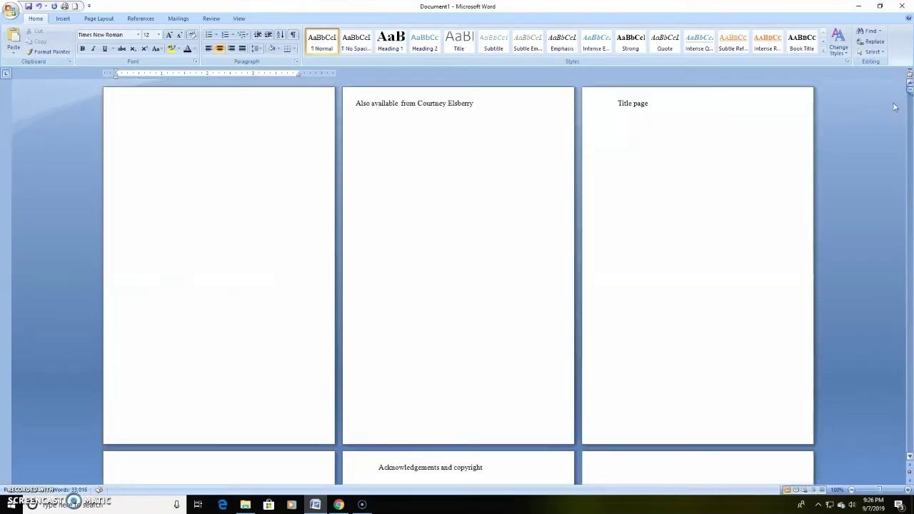
scroll(413, 208, down, 15)
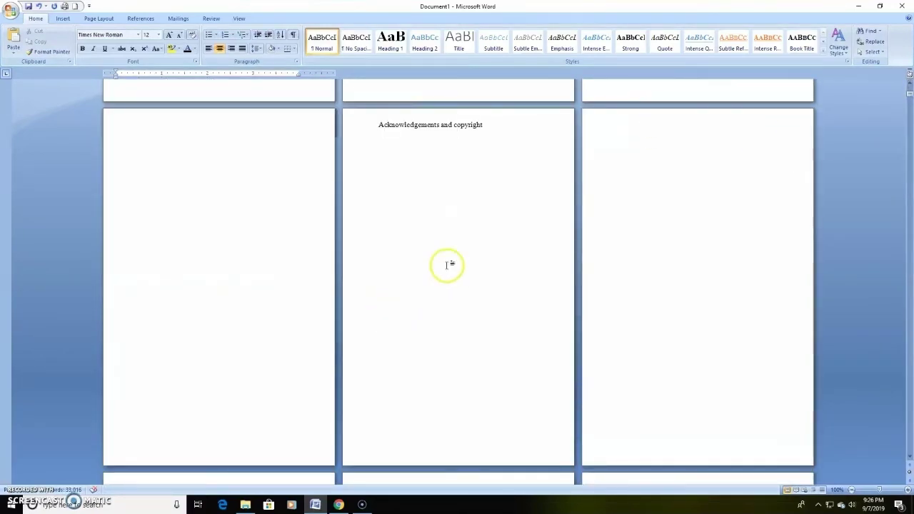
scroll(432, 240, down, 3)
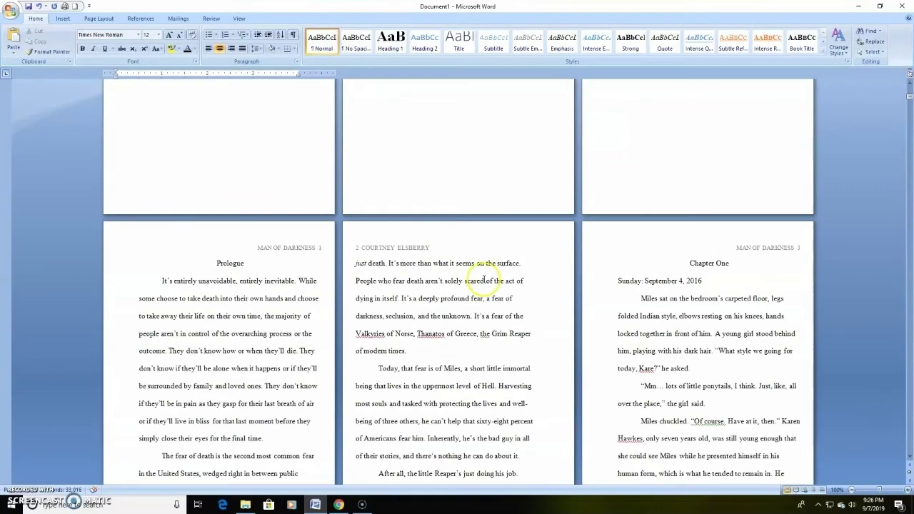
scroll(485, 280, down, 1)
scroll(482, 283, down, 2)
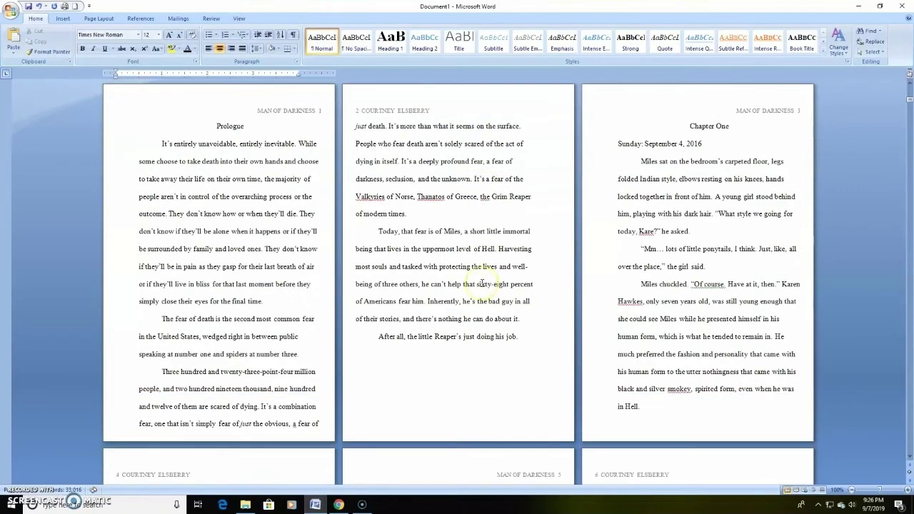
Select the whole document and set its line spacing to 1.15
click(475, 281)
scroll(294, 293, up, 4)
click(295, 292)
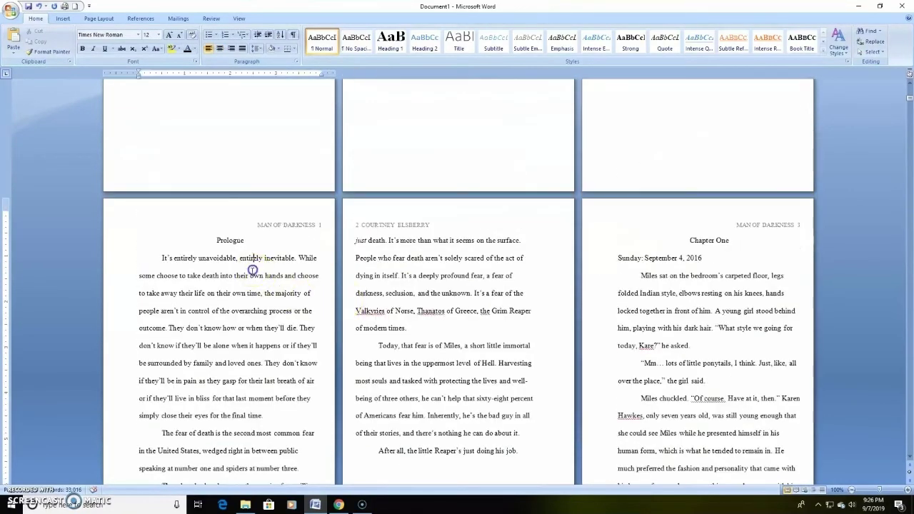
key(ctrl+a)
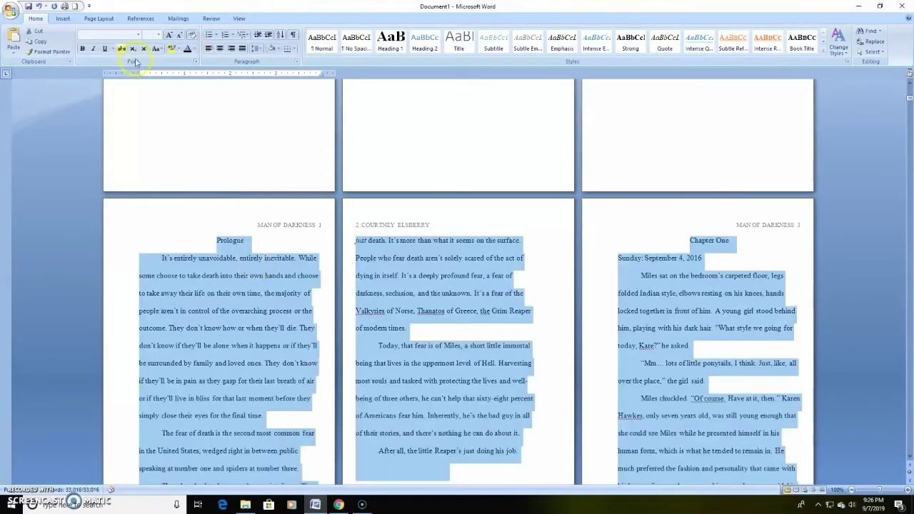
click(74, 23)
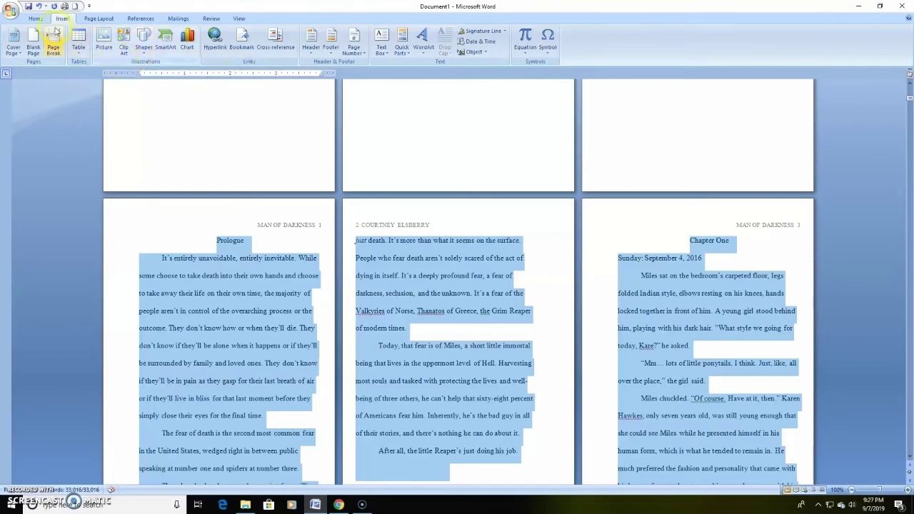
click(35, 18)
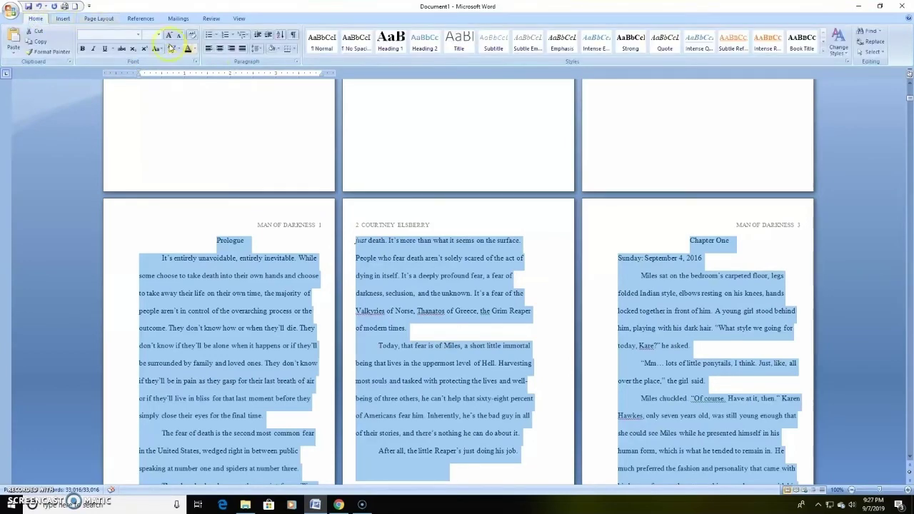
click(257, 48)
click(270, 70)
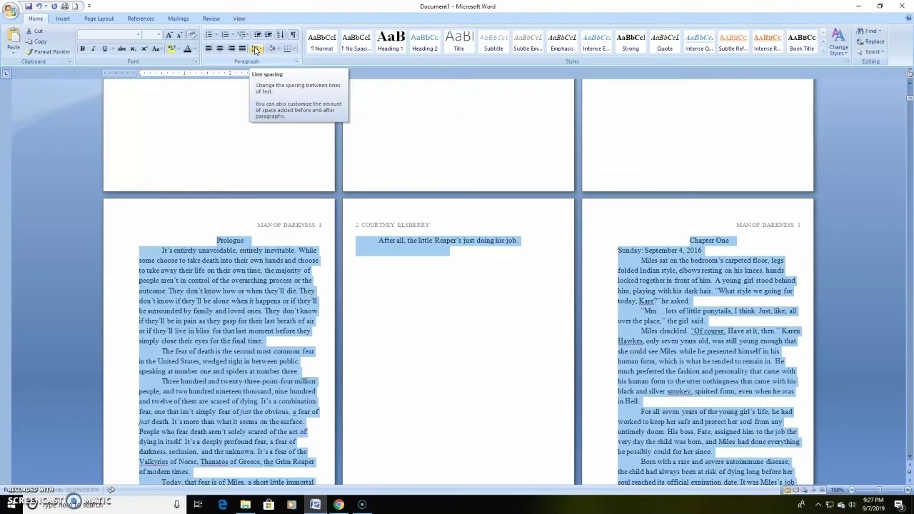
Set the line spacing of the whole manuscript to 1.5, deselect the text and check the Prologue and Chapter One pages
click(255, 48)
click(273, 80)
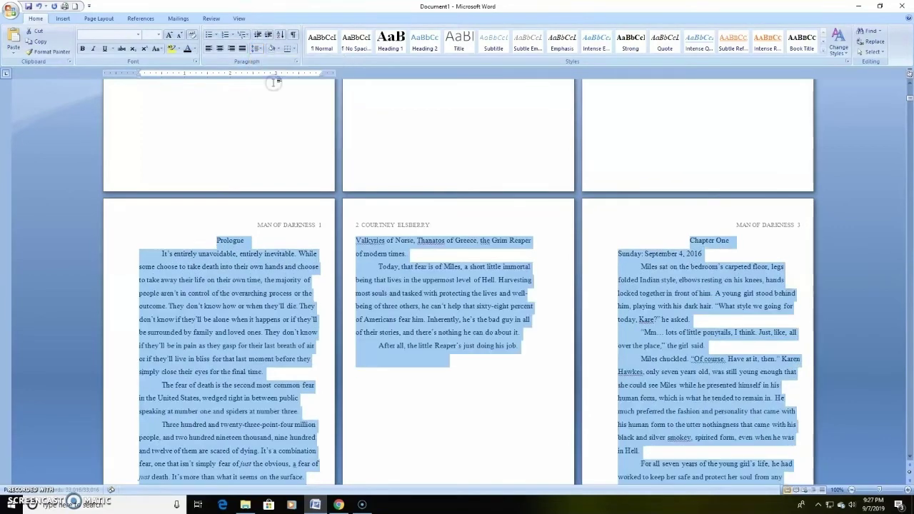
scroll(285, 114, down, 2)
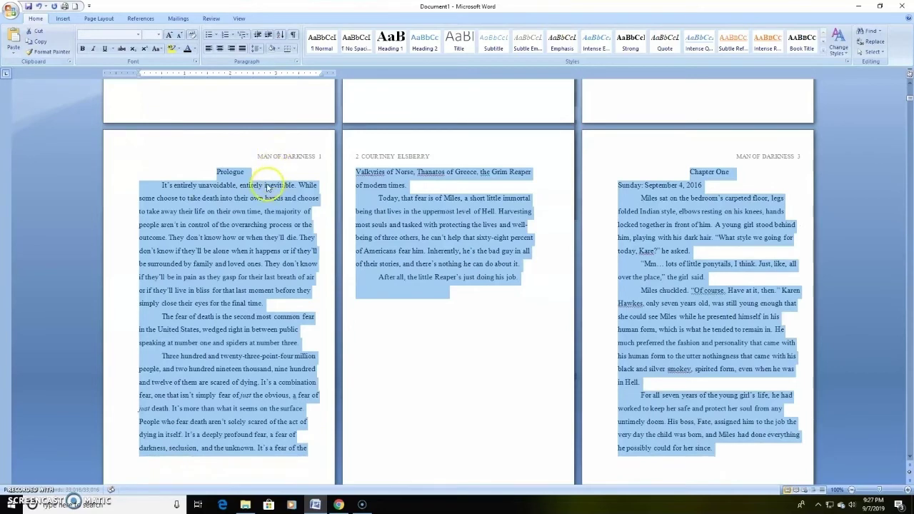
scroll(270, 190, up, 1)
scroll(270, 190, up, 1)
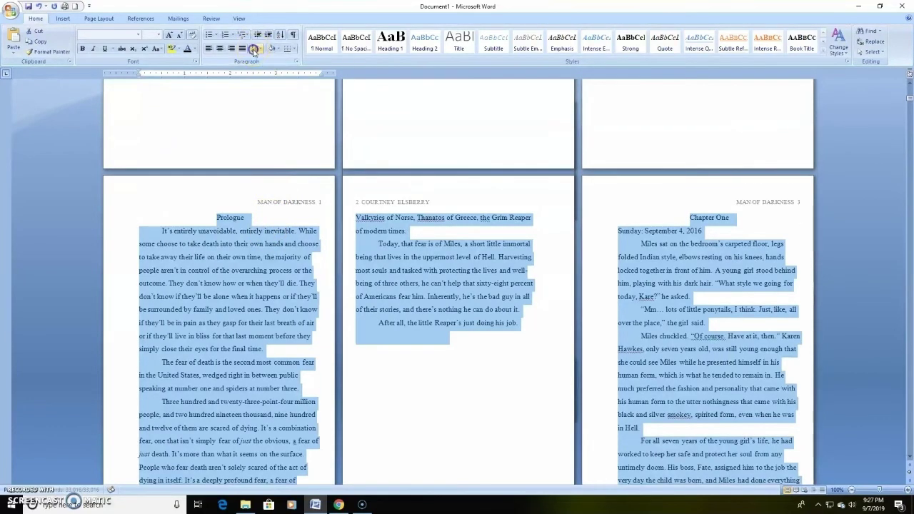
click(255, 48)
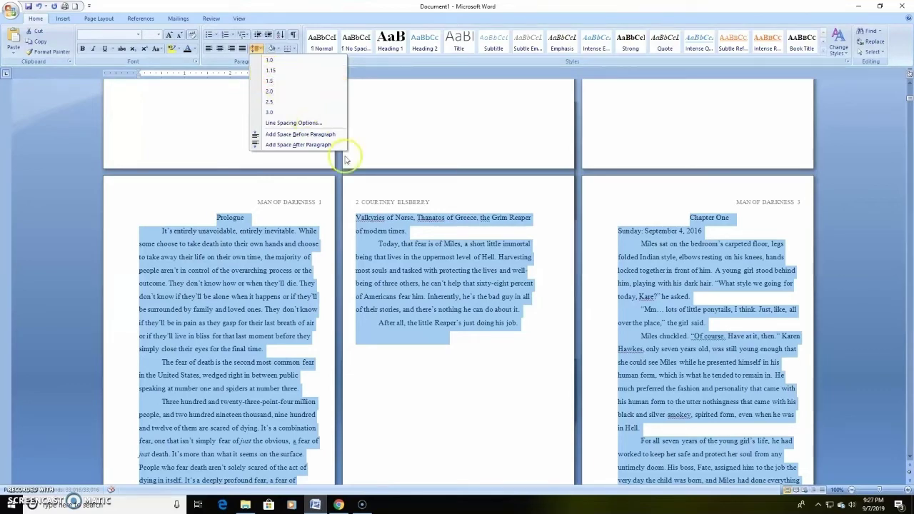
click(409, 262)
scroll(343, 274, down, 2)
click(295, 301)
scroll(294, 301, down, 2)
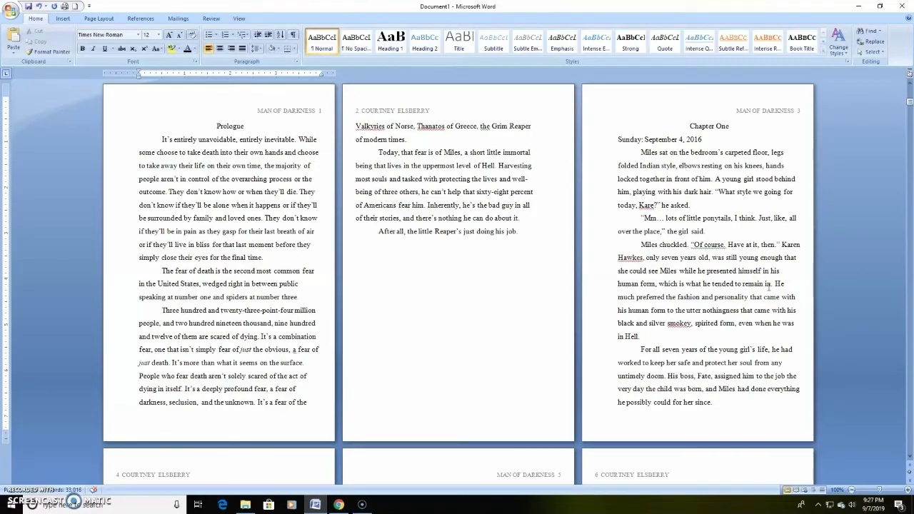
scroll(769, 284, up, 1)
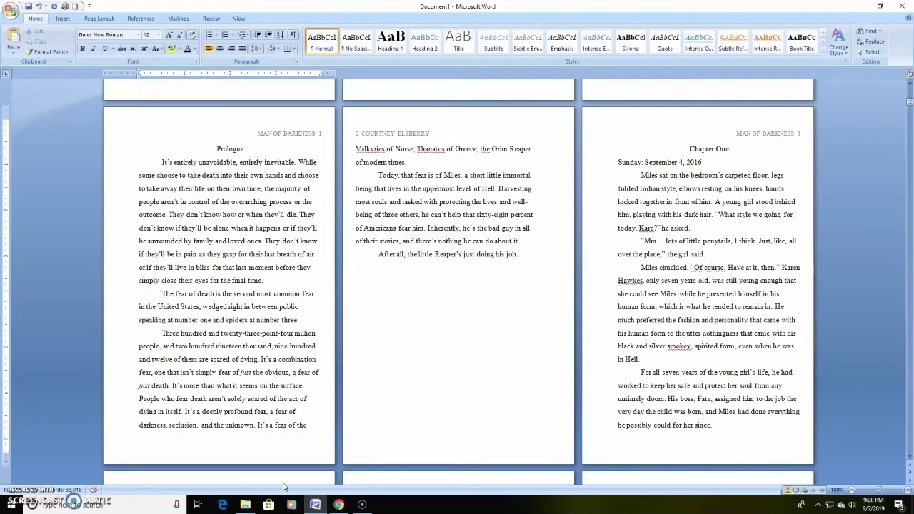
Reselect the entire manuscript and change its line spacing to 1.15
click(903, 475)
key(ctrl+a)
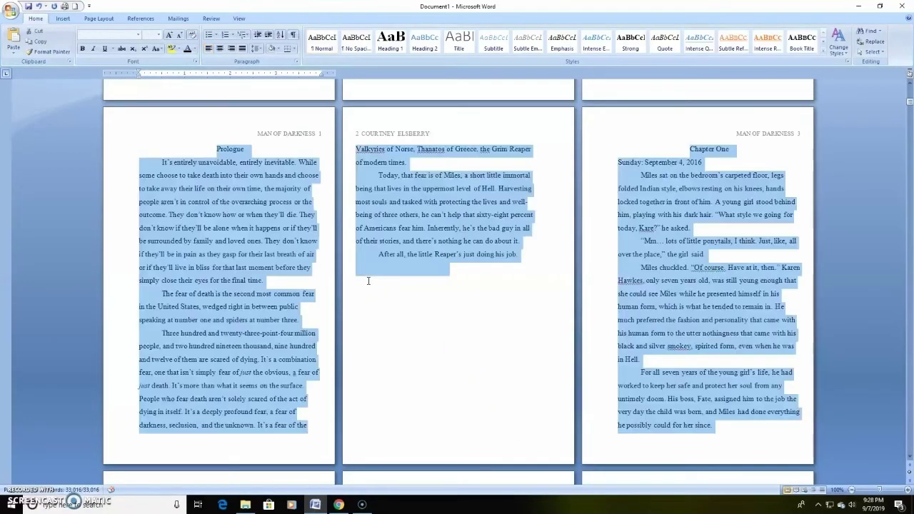
click(259, 49)
click(279, 73)
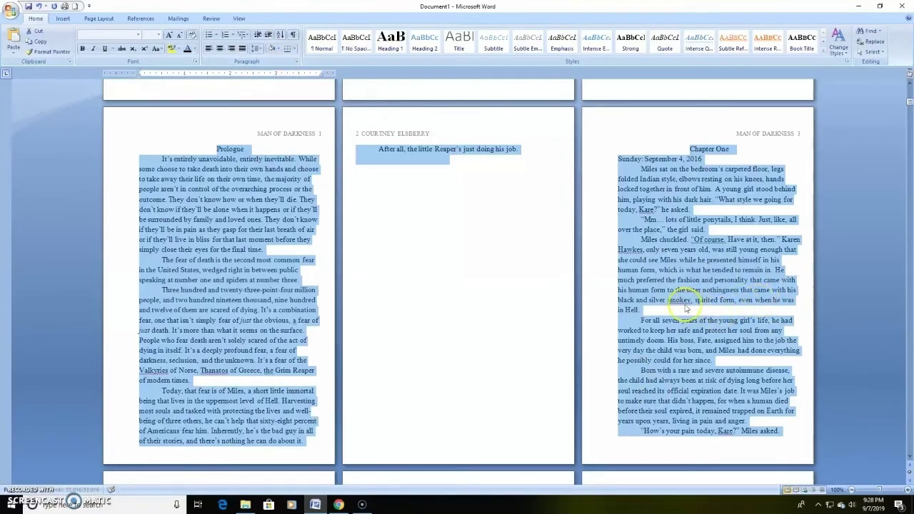
Examine the Prologue and opening Chapter One pages at the current line spacing and deselect the text
scroll(682, 310, down, 2)
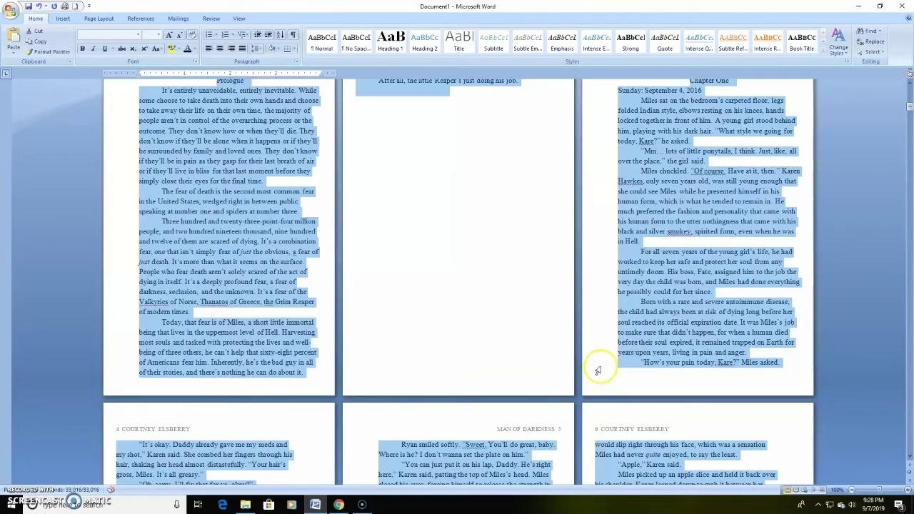
scroll(604, 364, down, 1)
scroll(604, 364, down, 5)
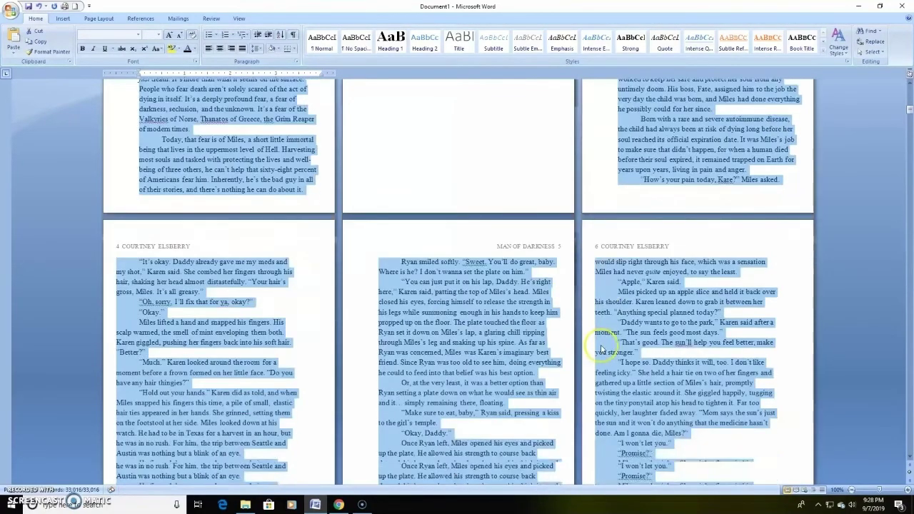
scroll(603, 344, down, 3)
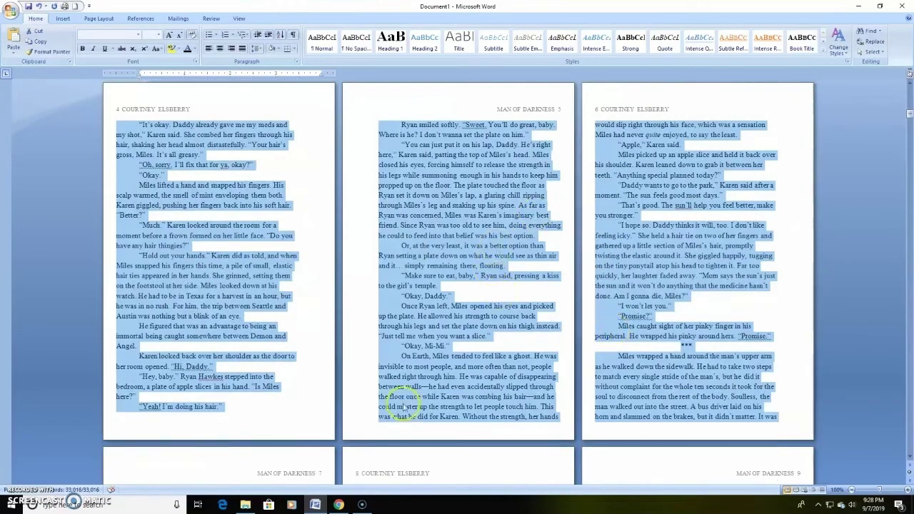
click(502, 244)
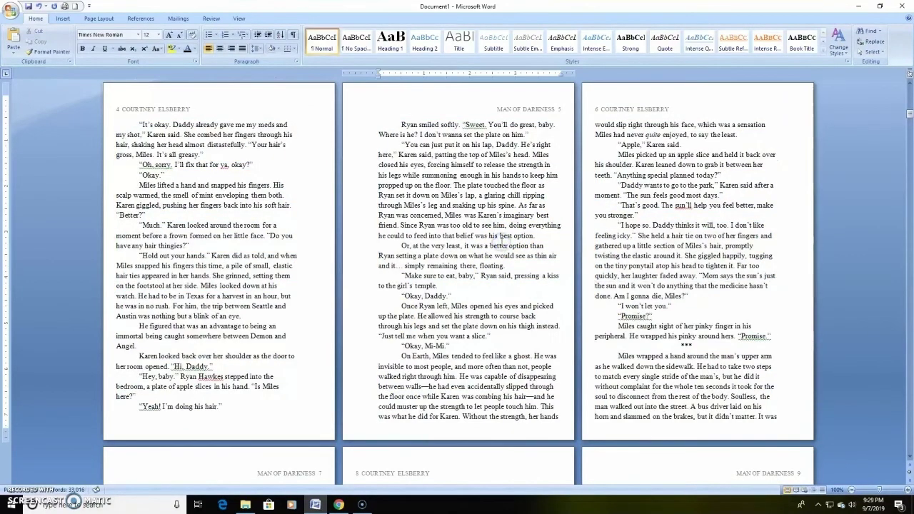
scroll(470, 300, up, 8)
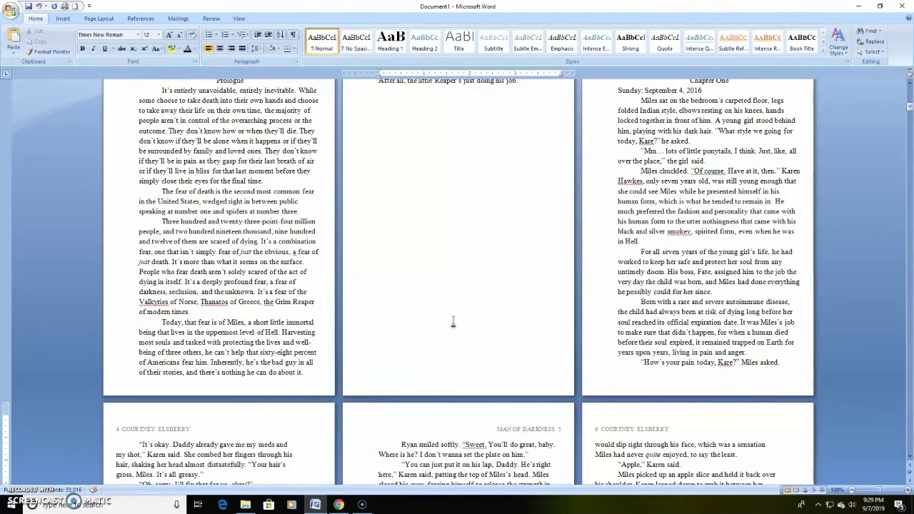
Select the whole manuscript and try a line spacing of 1.5
key(ctrl+a)
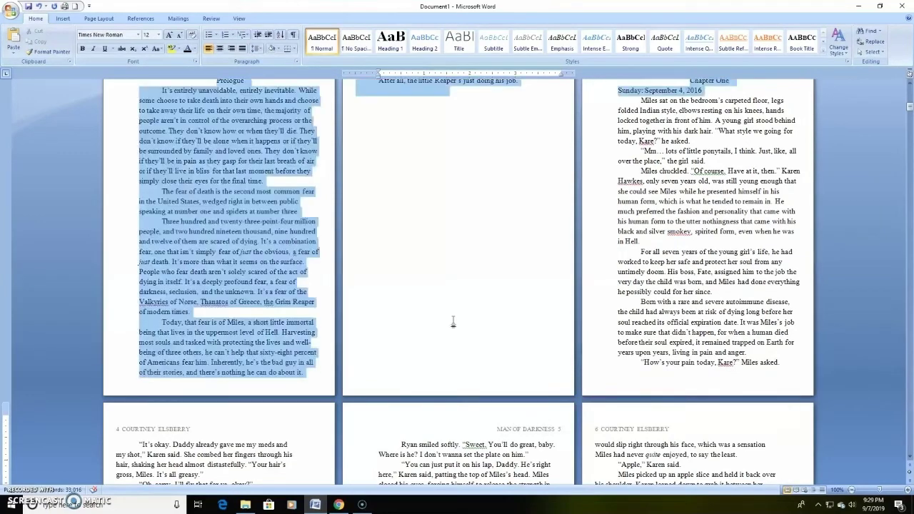
click(256, 48)
click(278, 83)
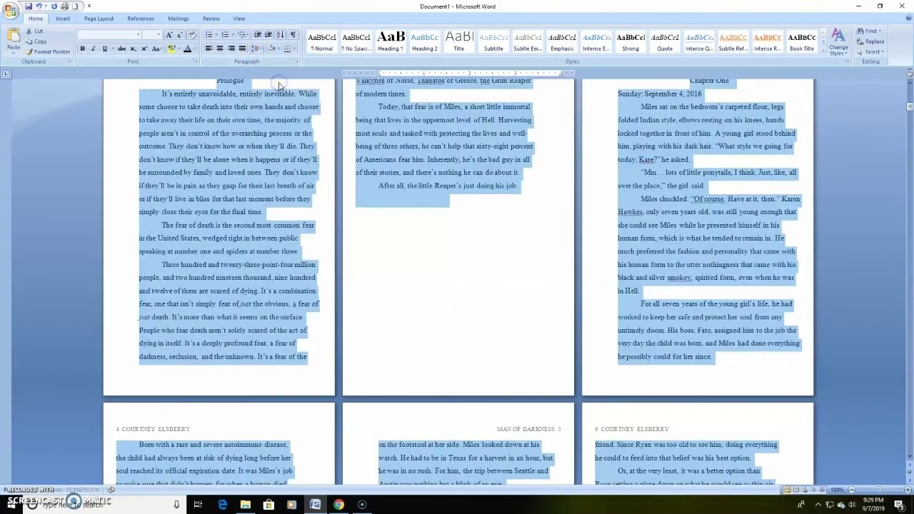
Return the manuscript's line spacing to 1.15, deselect the text and check the Prologue and first Chapter One page
click(258, 47)
click(272, 72)
click(282, 212)
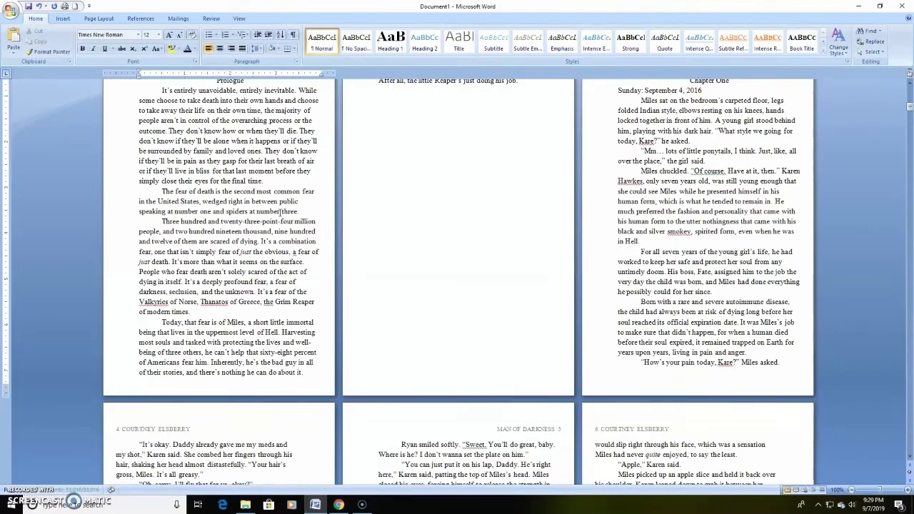
scroll(282, 212, up, 3)
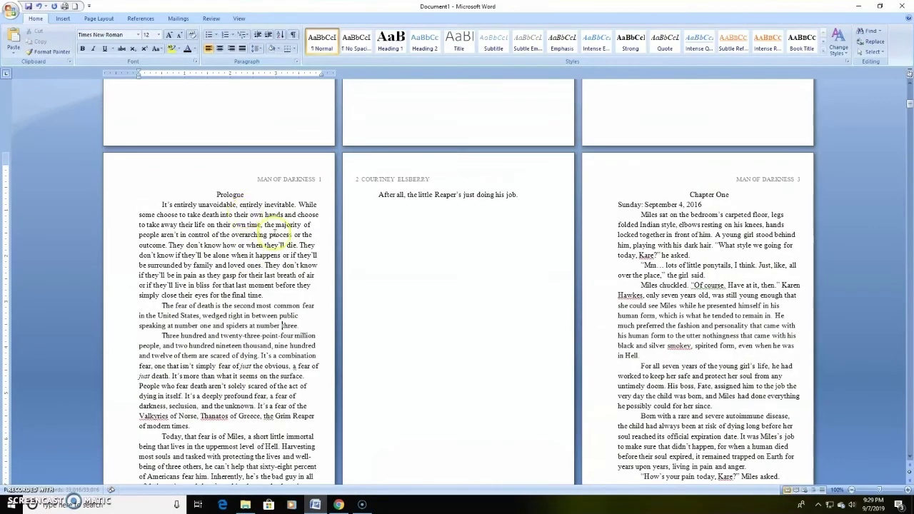
click(249, 224)
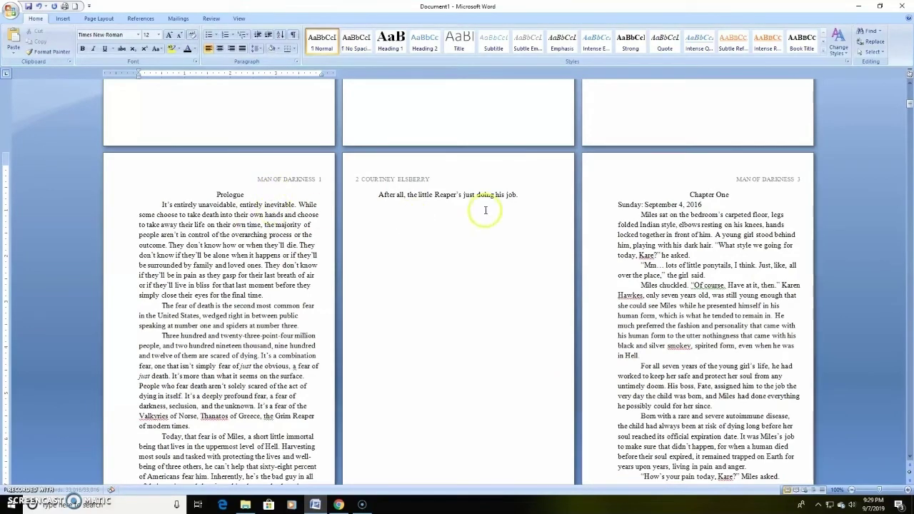
scroll(626, 236, down, 2)
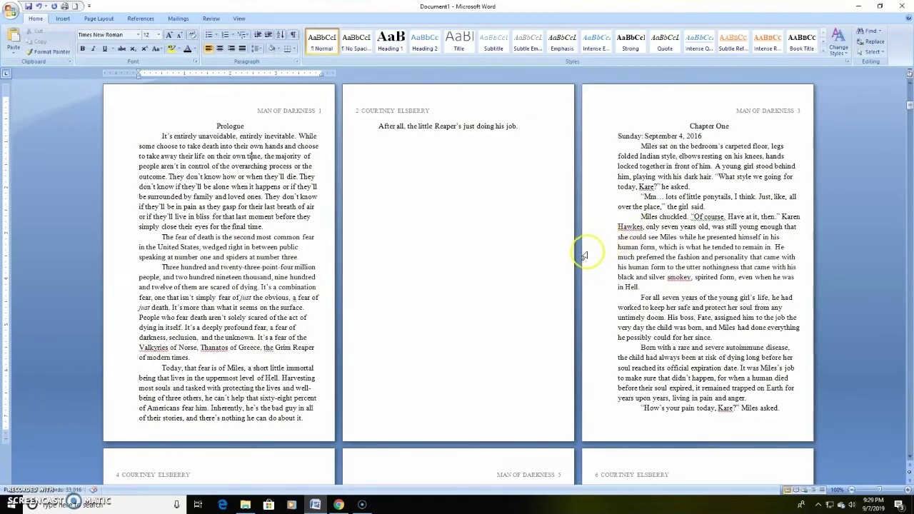
scroll(593, 250, up, 1)
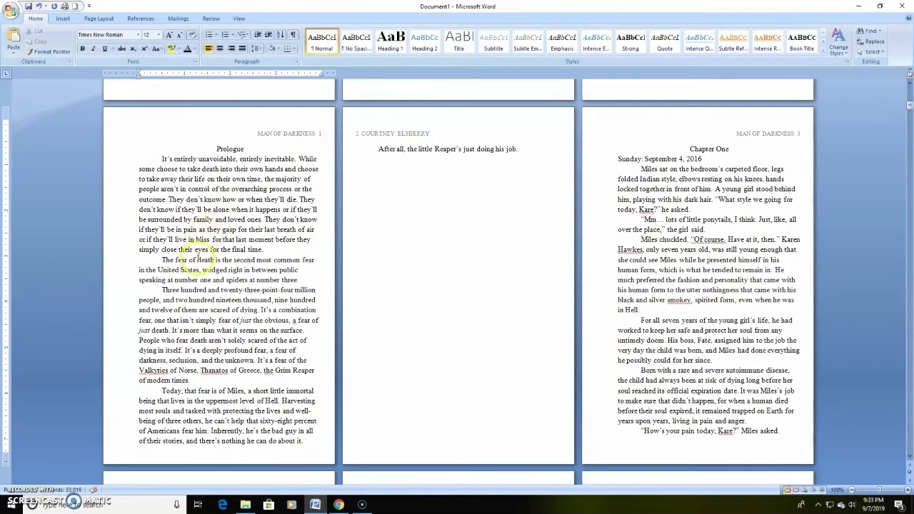
Set the entire manuscript in 12 pt Garamond with 1.5 line spacing
key(ctrl+a)
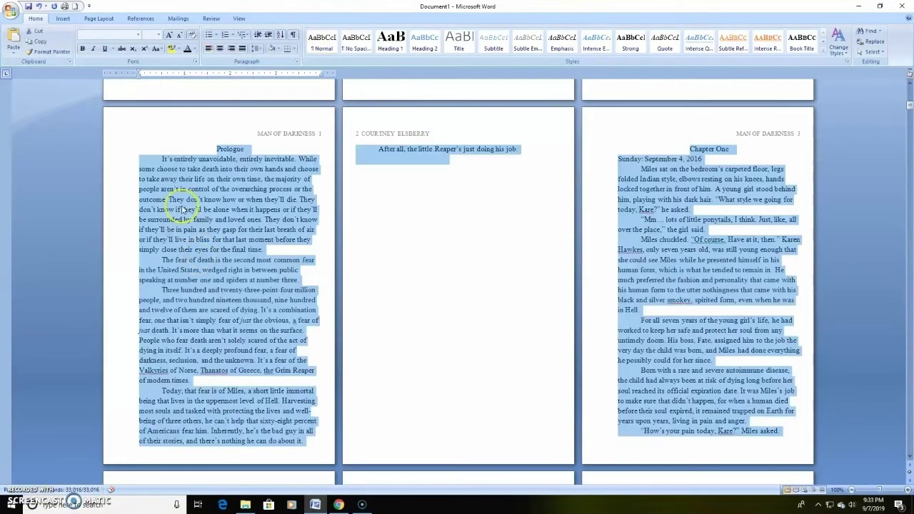
click(159, 34)
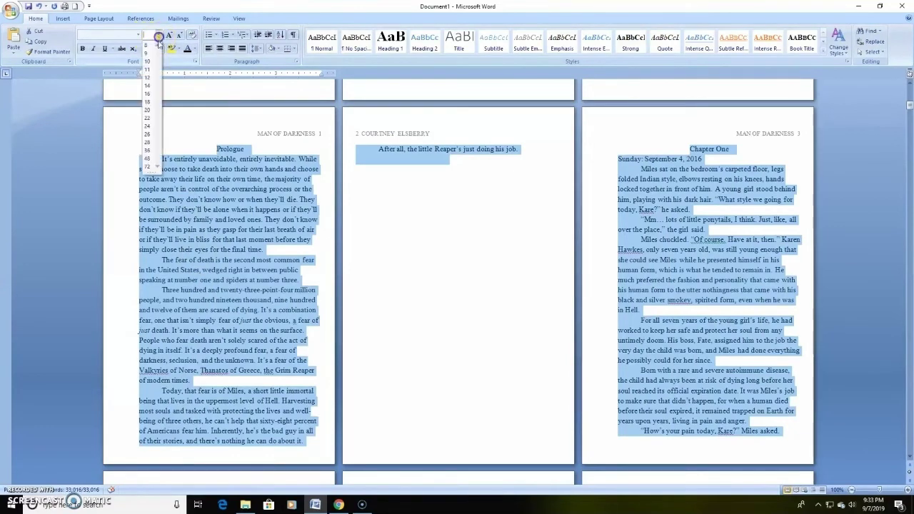
click(150, 79)
click(138, 35)
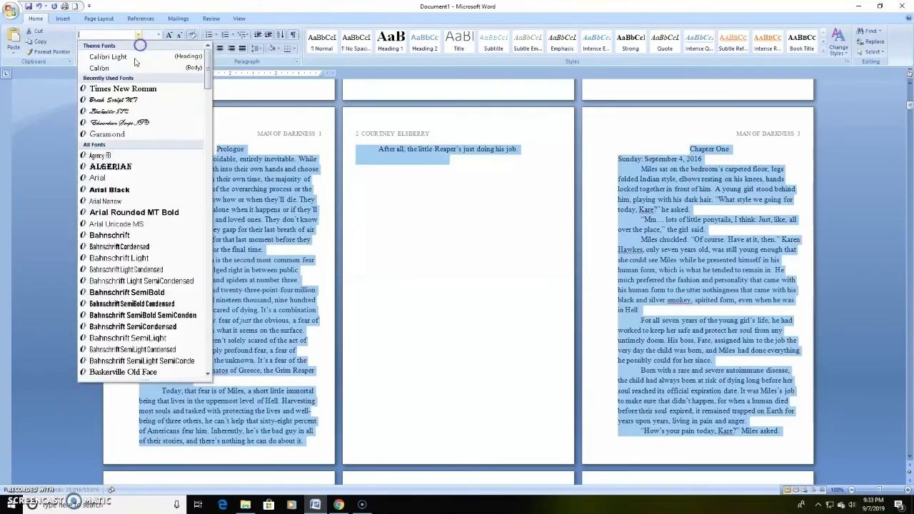
click(123, 136)
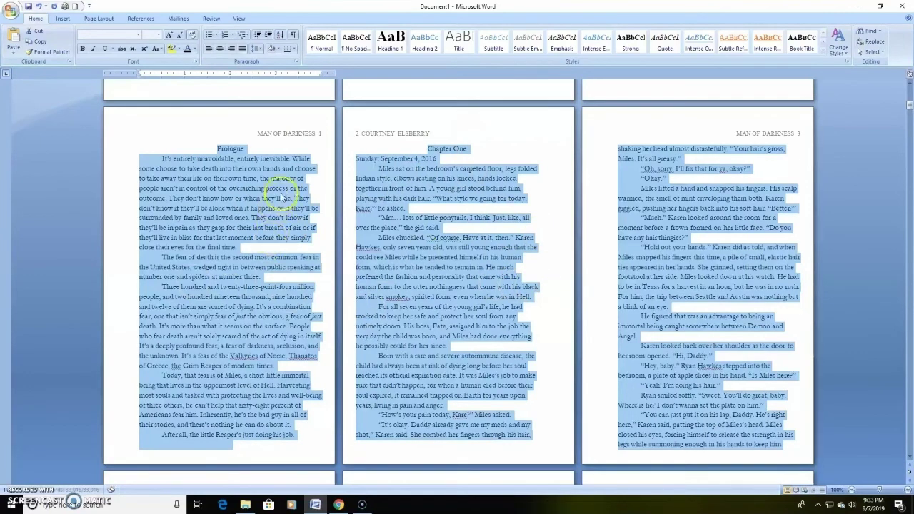
click(255, 50)
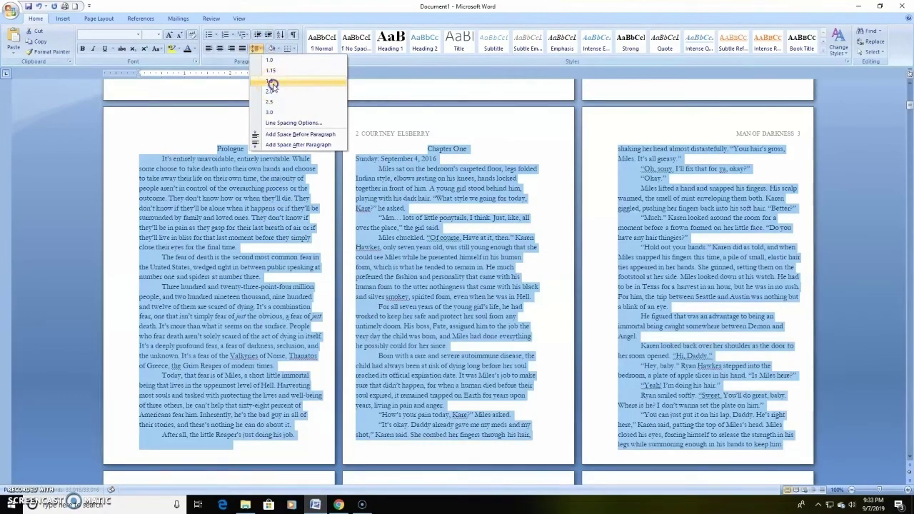
click(272, 82)
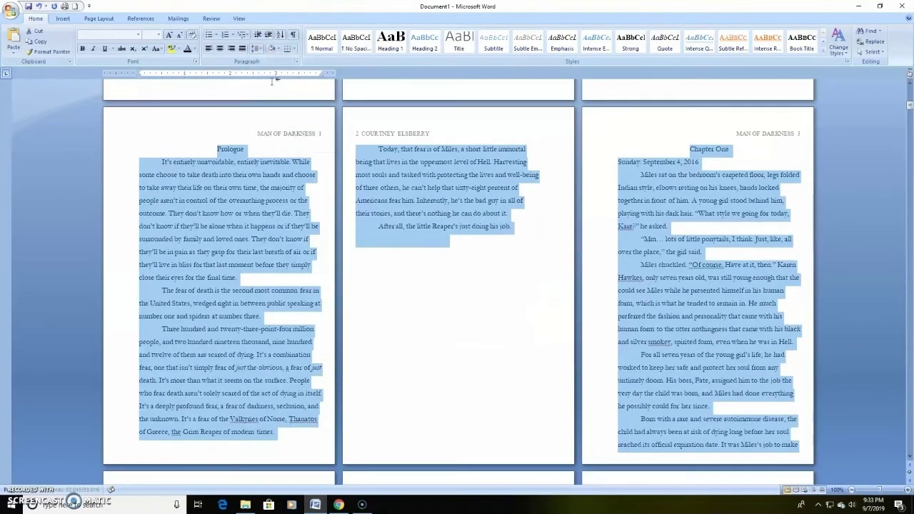
click(255, 49)
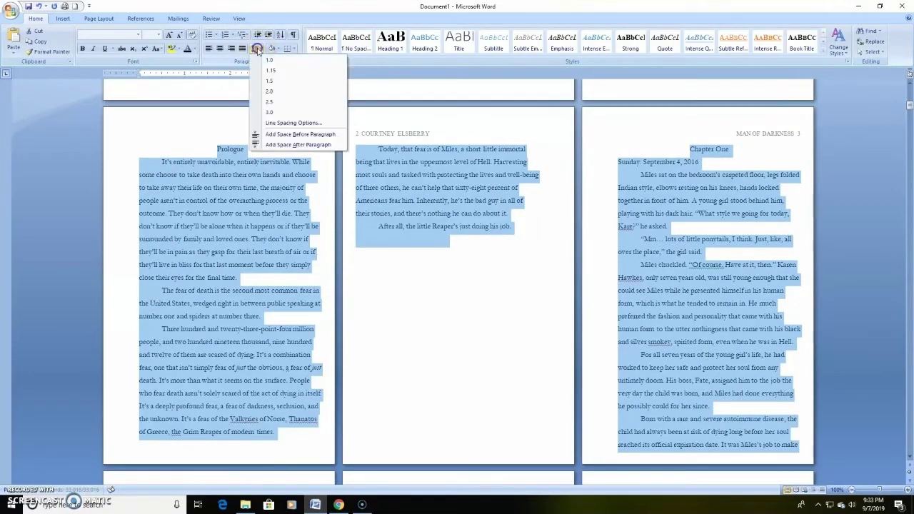
click(284, 122)
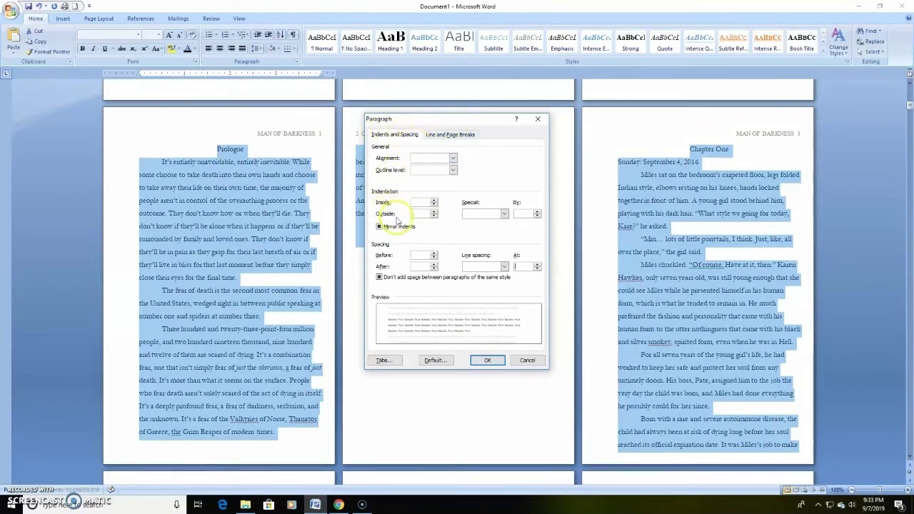
click(504, 267)
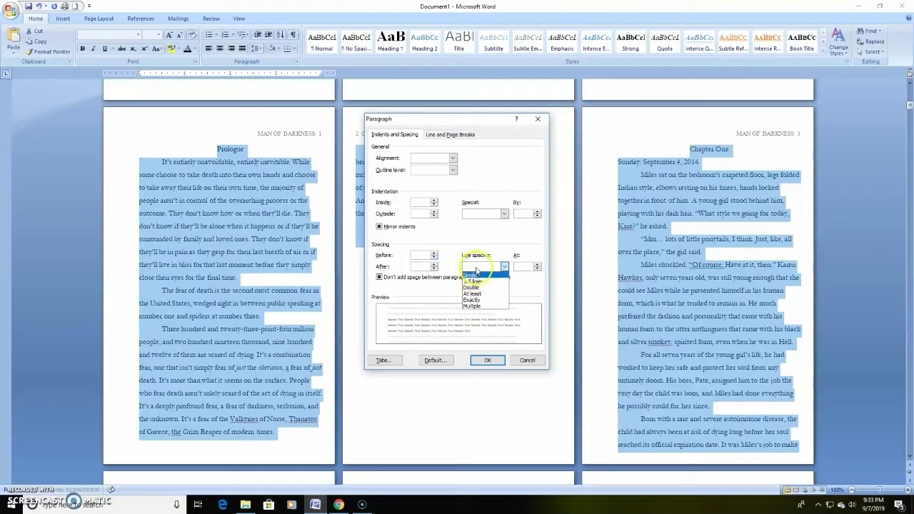
click(476, 269)
click(476, 268)
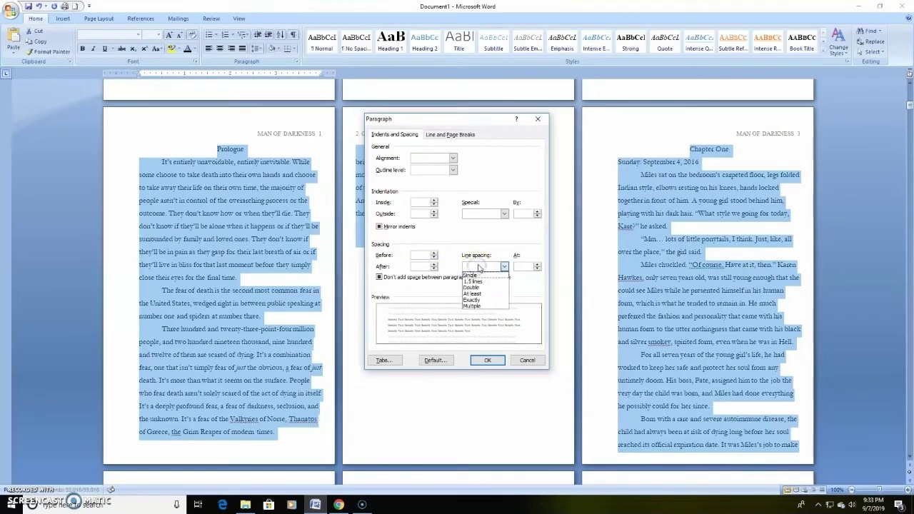
key(Down)
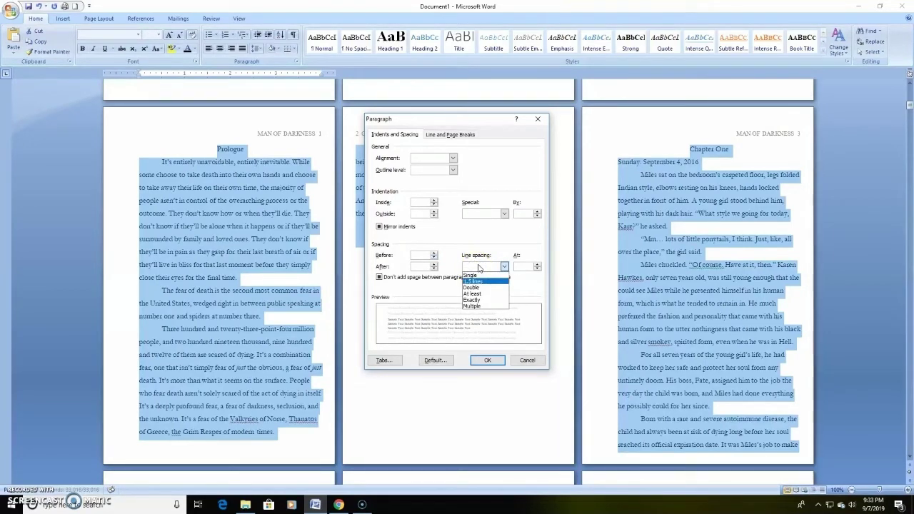
click(420, 254)
click(469, 300)
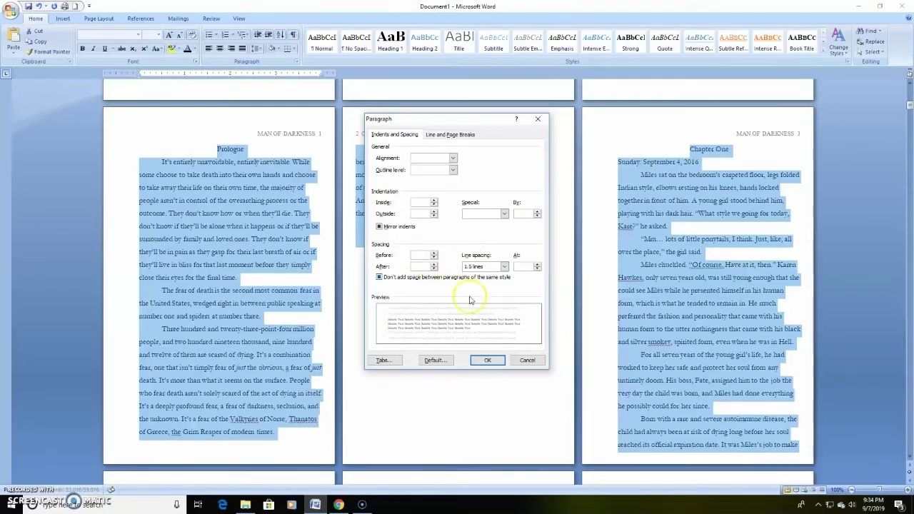
click(525, 360)
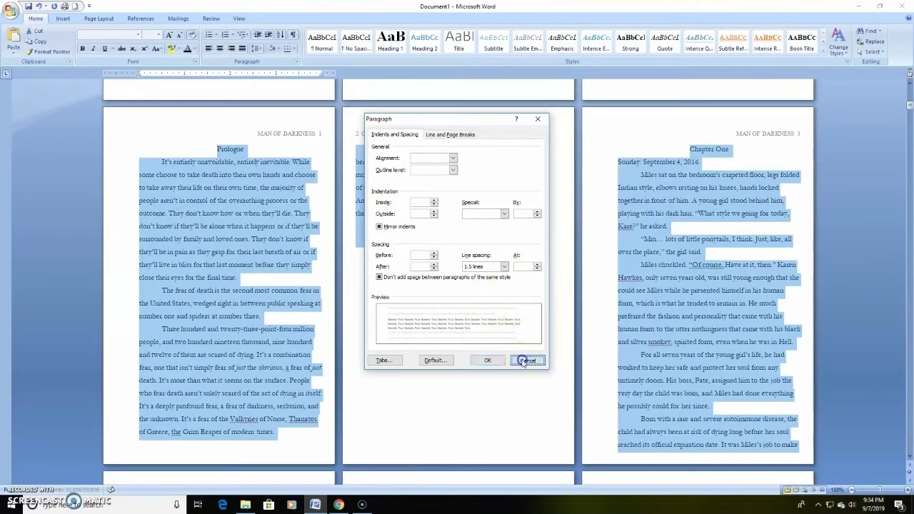
Deselect the manuscript and check the line spacing and first-line indent of the Prologue's opening paragraph
click(262, 200)
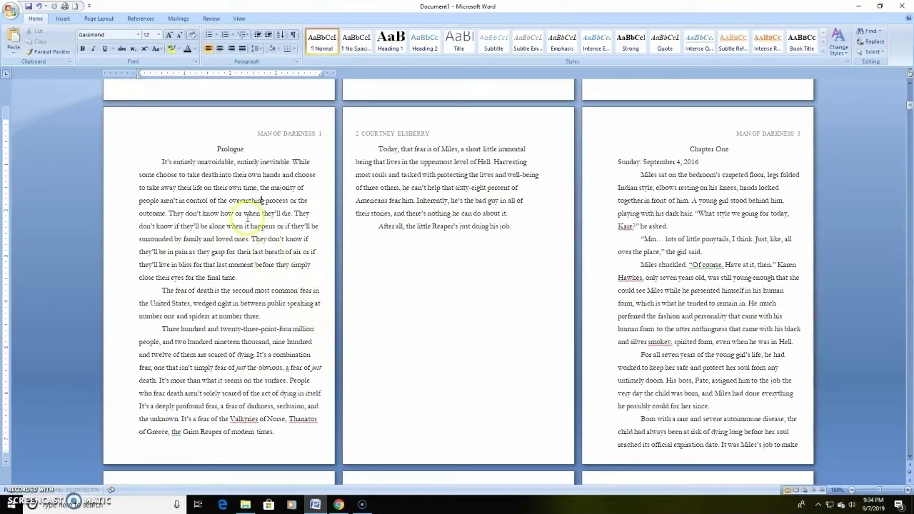
click(257, 48)
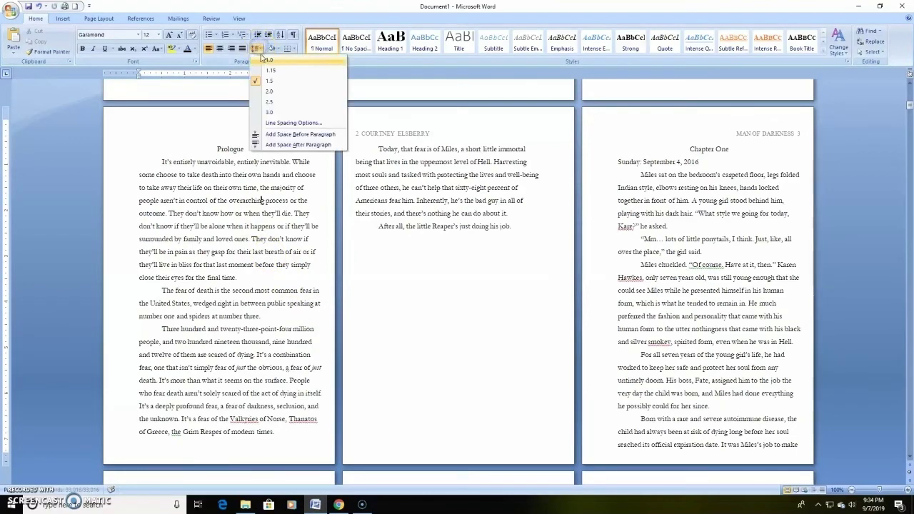
click(255, 55)
drag(160, 164, 135, 159)
click(197, 175)
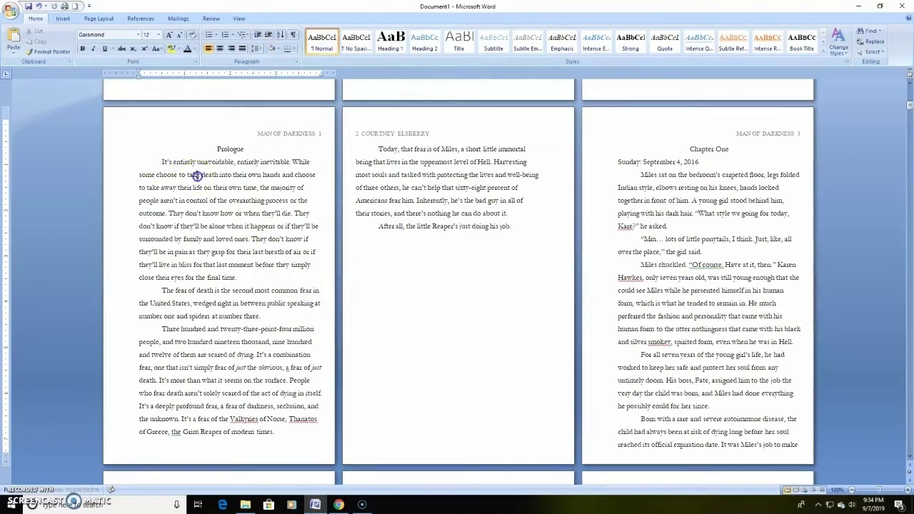
drag(162, 163, 137, 163)
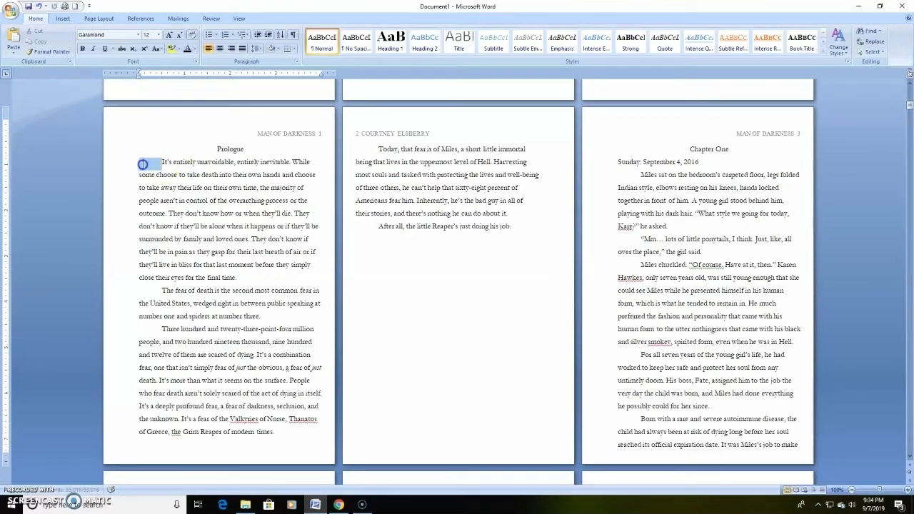
click(225, 202)
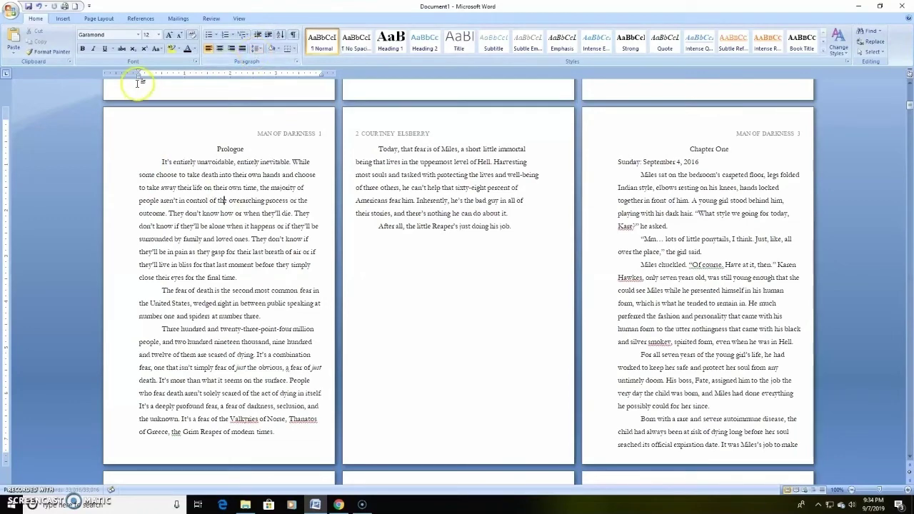
key(ctrl+a)
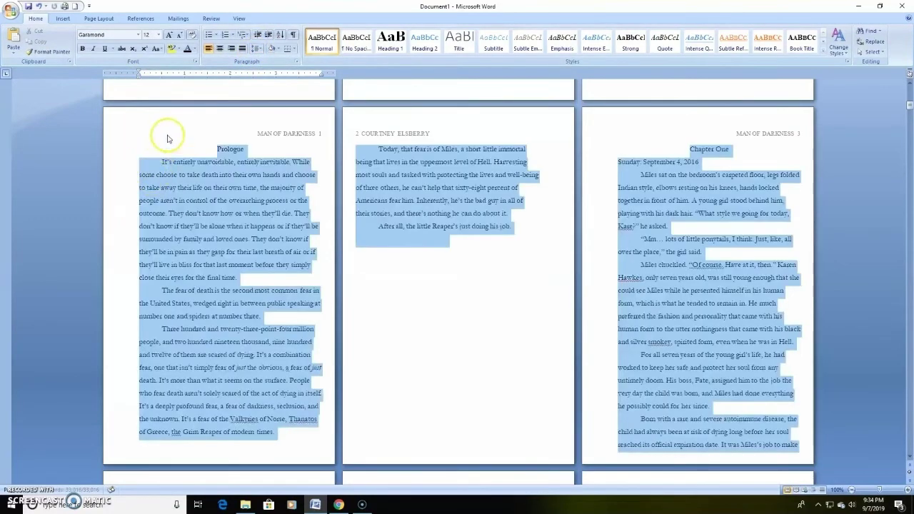
click(255, 49)
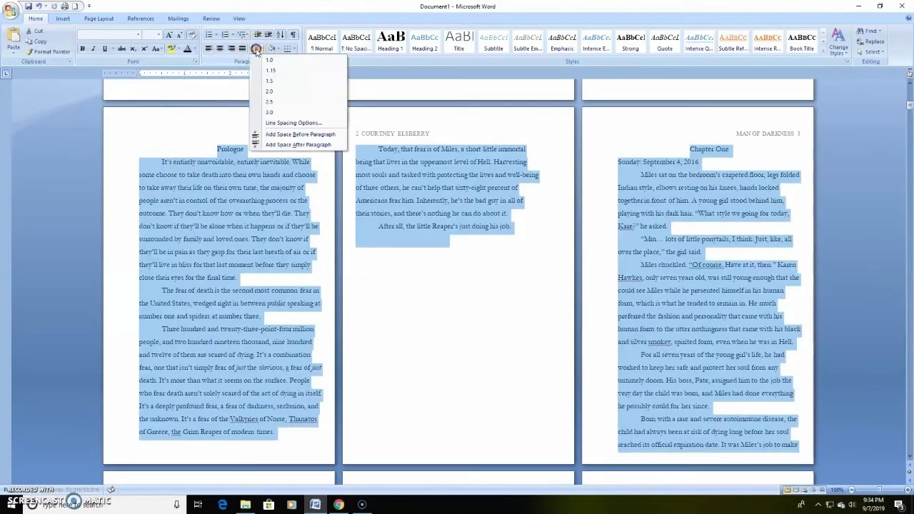
click(217, 151)
Check the indentation, spacing and pagination settings of the Prologue's opening paragraph, leaving them as they are
click(215, 161)
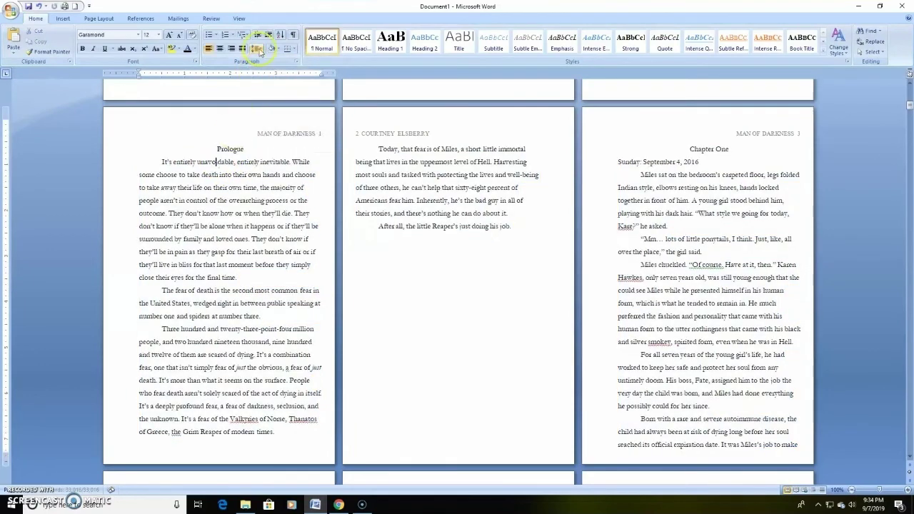
click(259, 49)
click(311, 125)
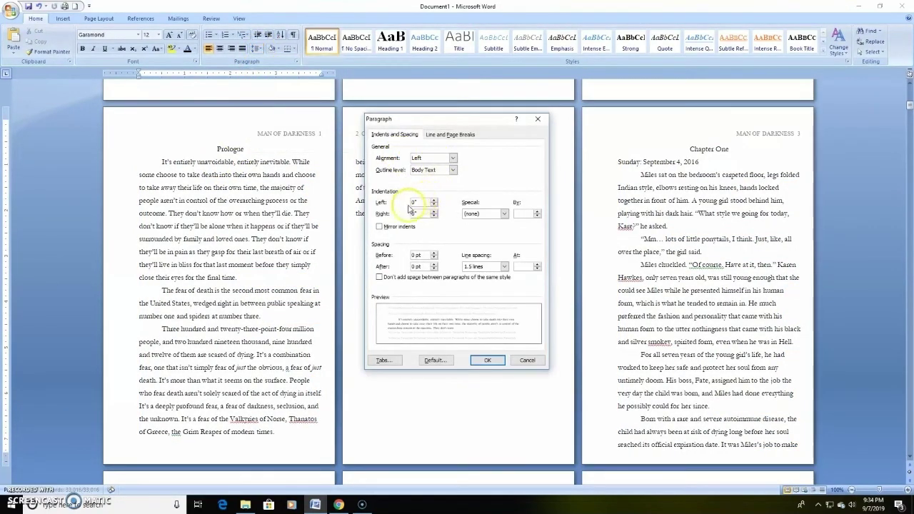
click(486, 214)
click(481, 223)
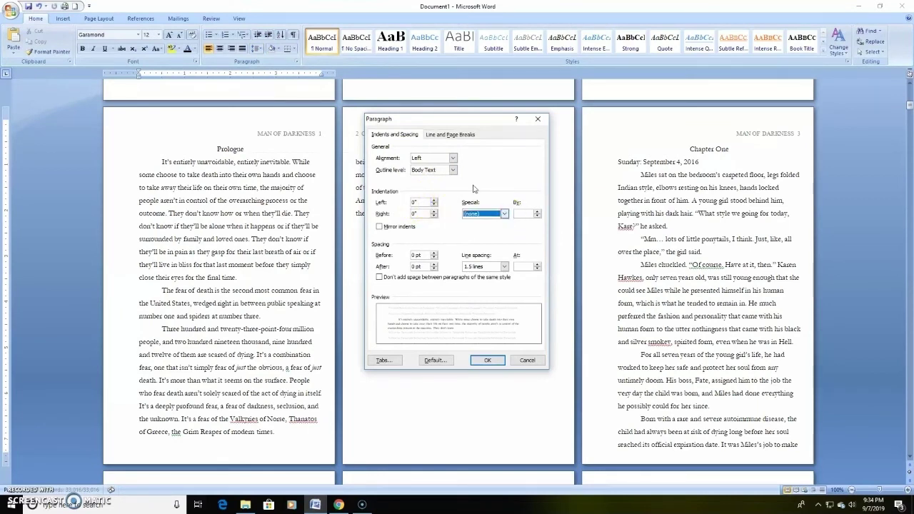
click(440, 138)
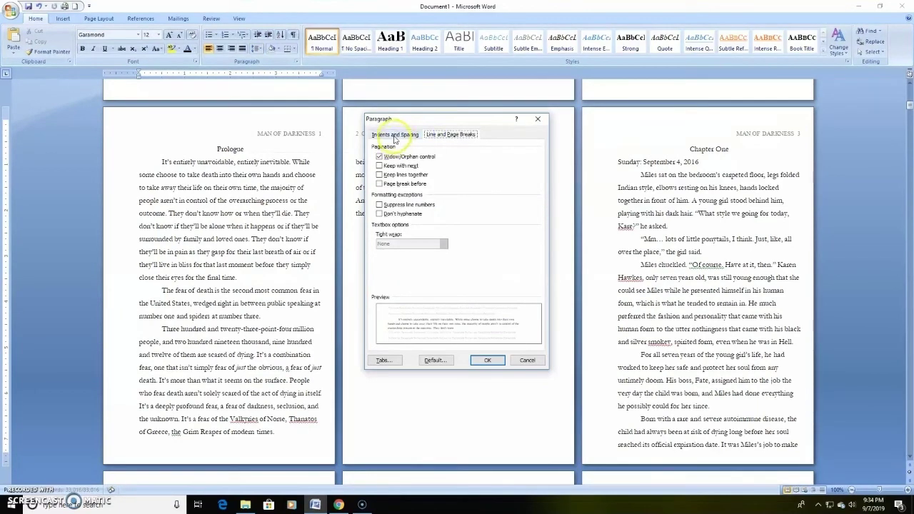
click(537, 120)
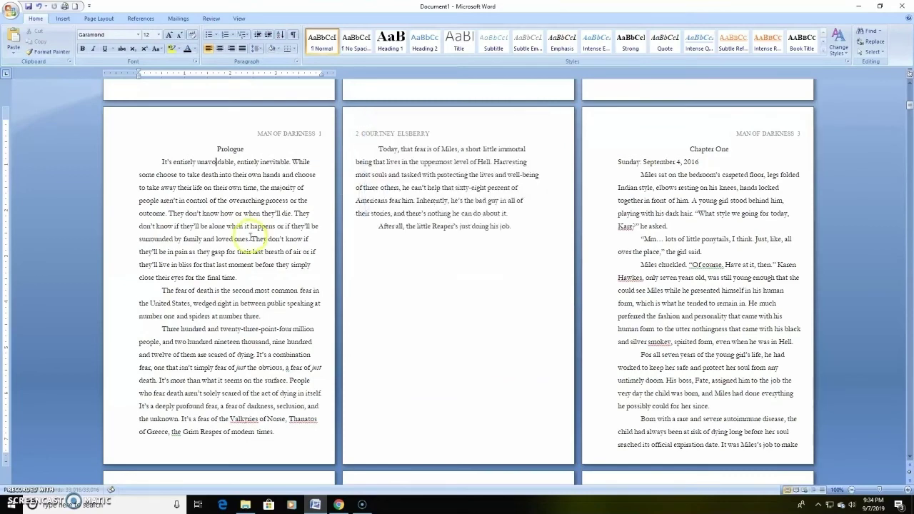
Select the whole manuscript and turn on Widow/Orphan control for its paragraphs
key(ctrl+a)
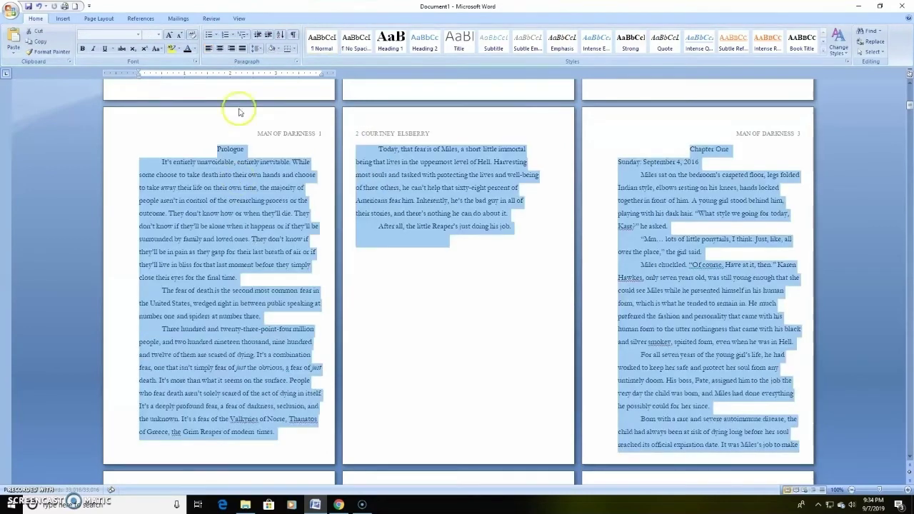
click(255, 48)
click(284, 123)
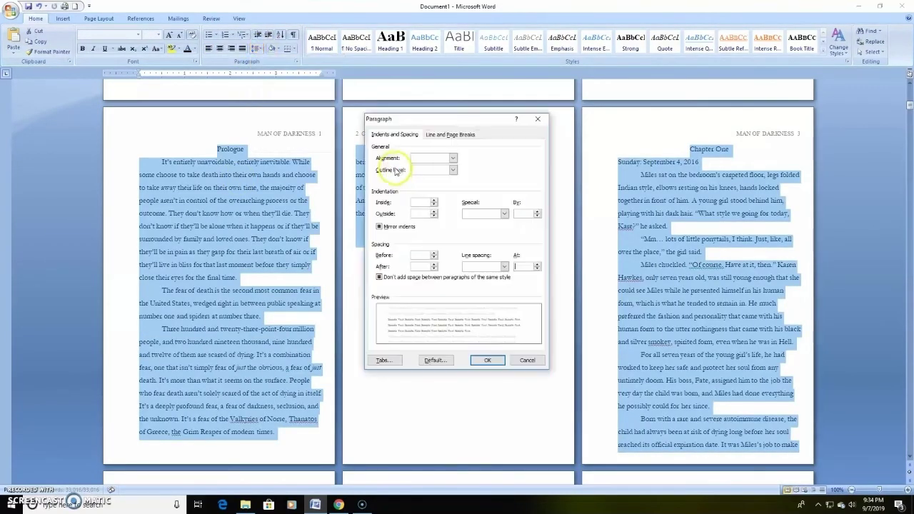
click(435, 133)
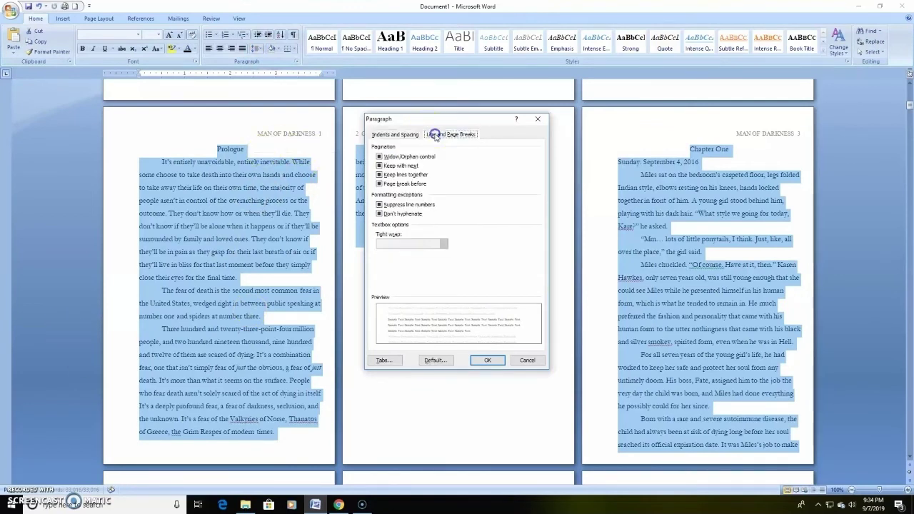
click(378, 157)
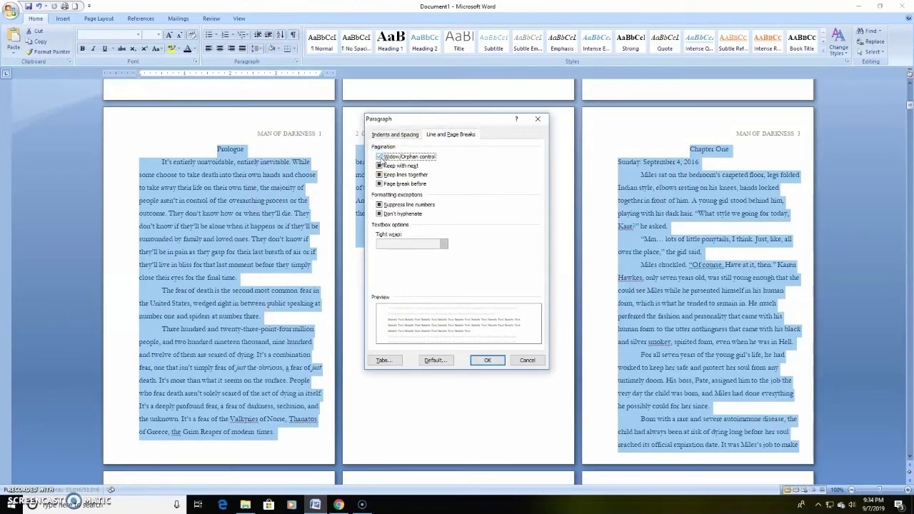
click(378, 157)
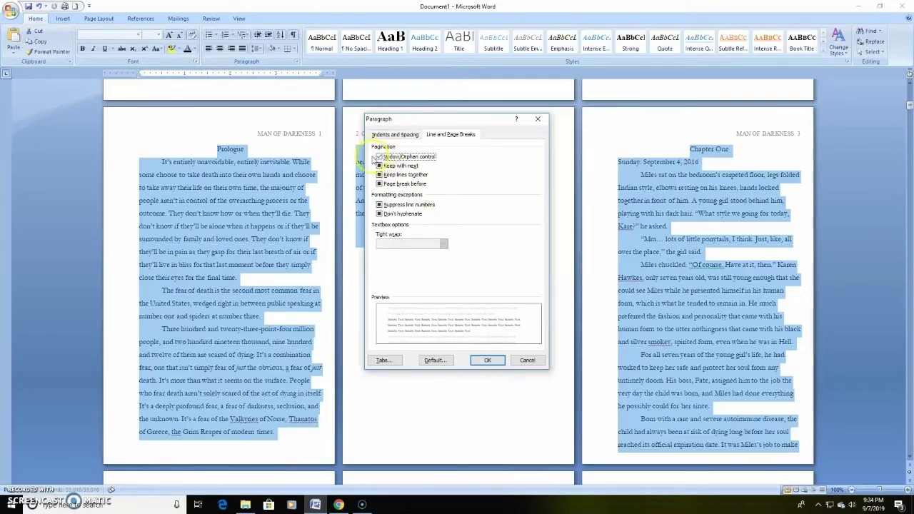
click(482, 360)
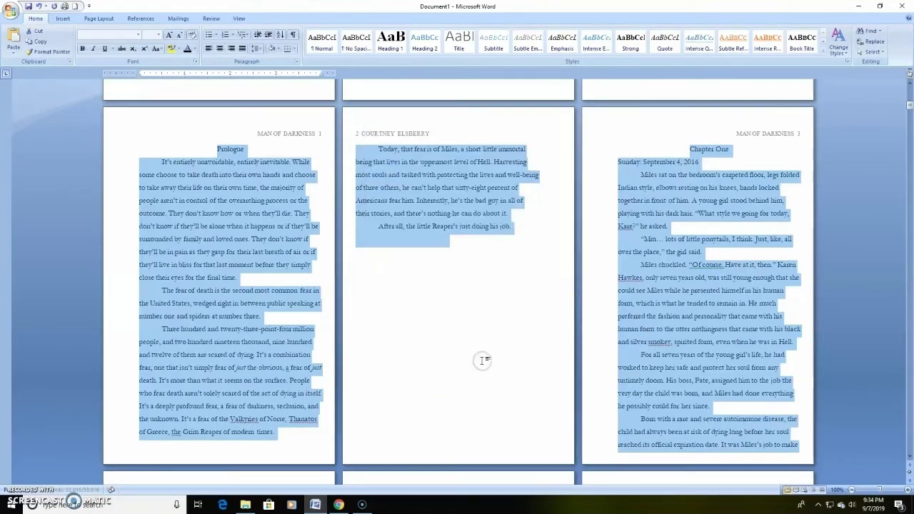
Examine where the text ends on each page from the Prologue through the start of Chapter Two
scroll(500, 271, down, 7)
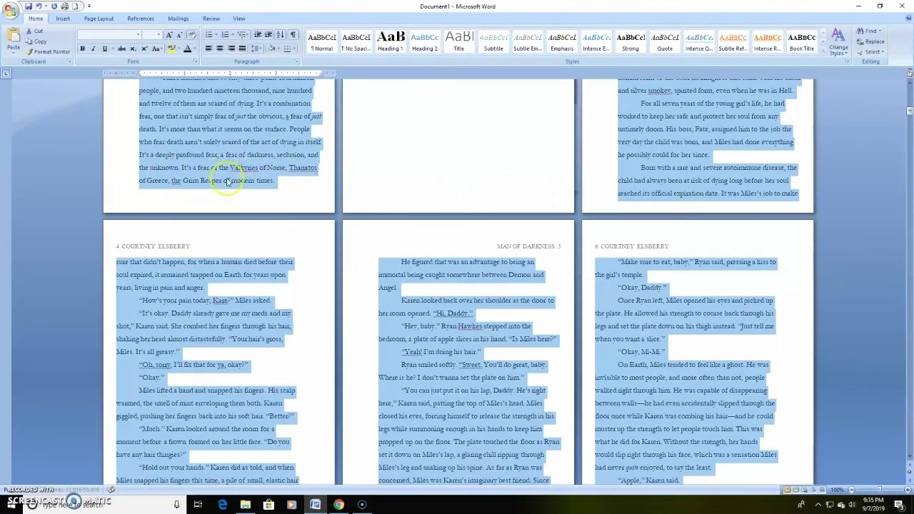
scroll(432, 209, up, 1)
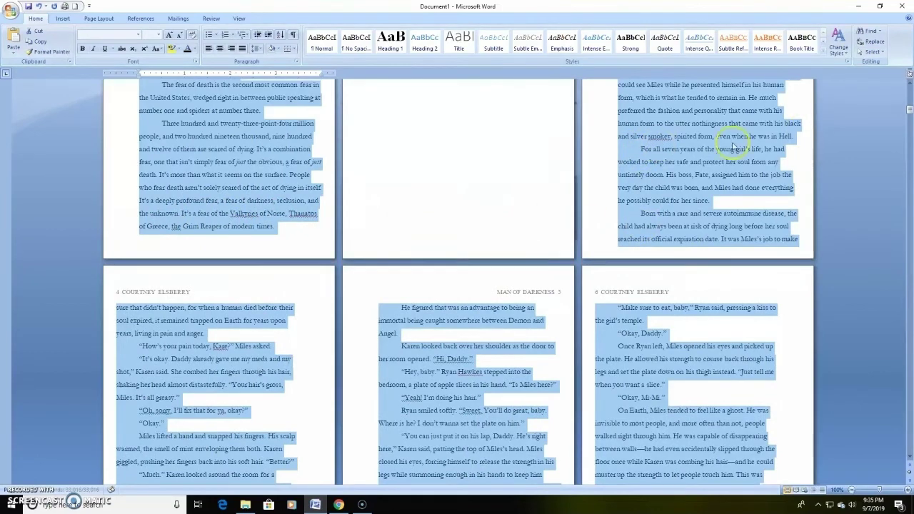
scroll(693, 174, down, 5)
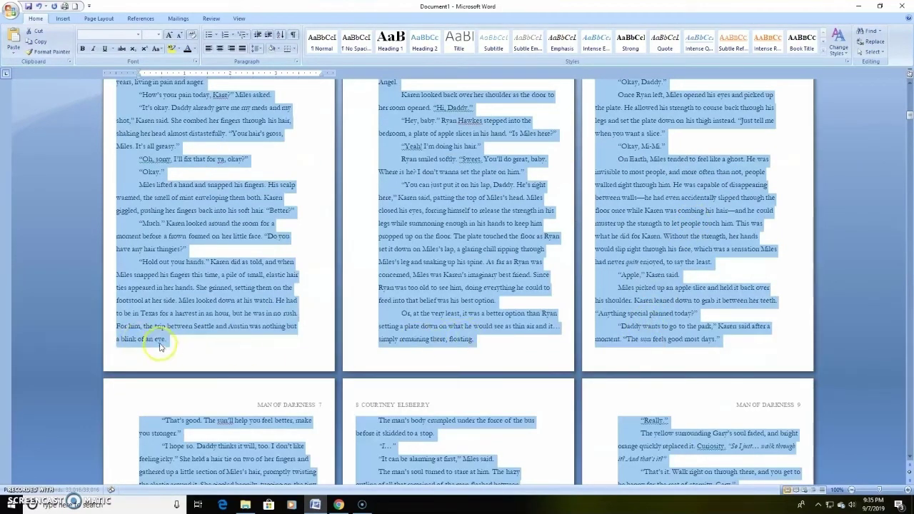
scroll(656, 335, down, 5)
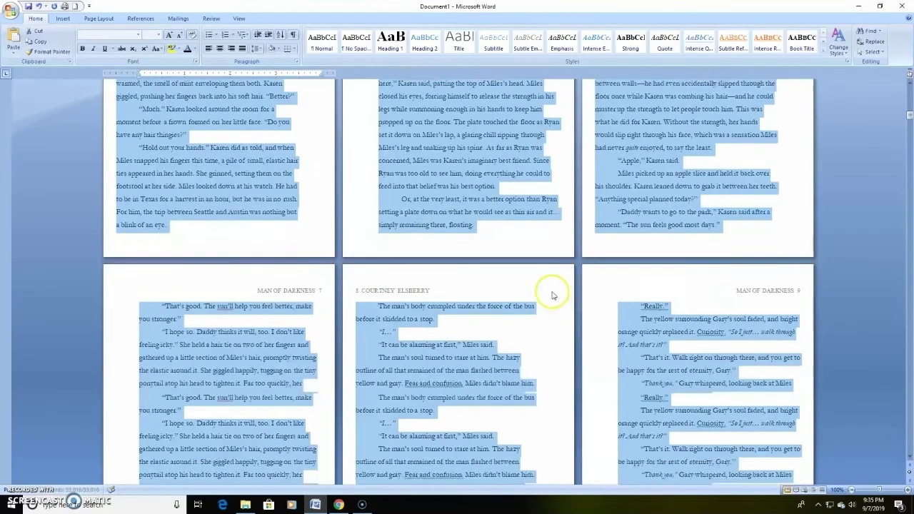
scroll(550, 274, down, 4)
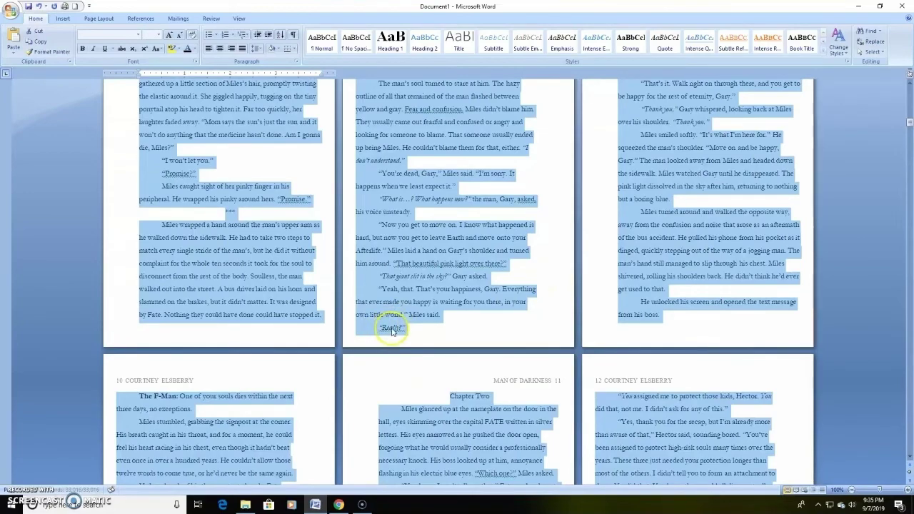
scroll(392, 331, up, 3)
scroll(428, 307, down, 9)
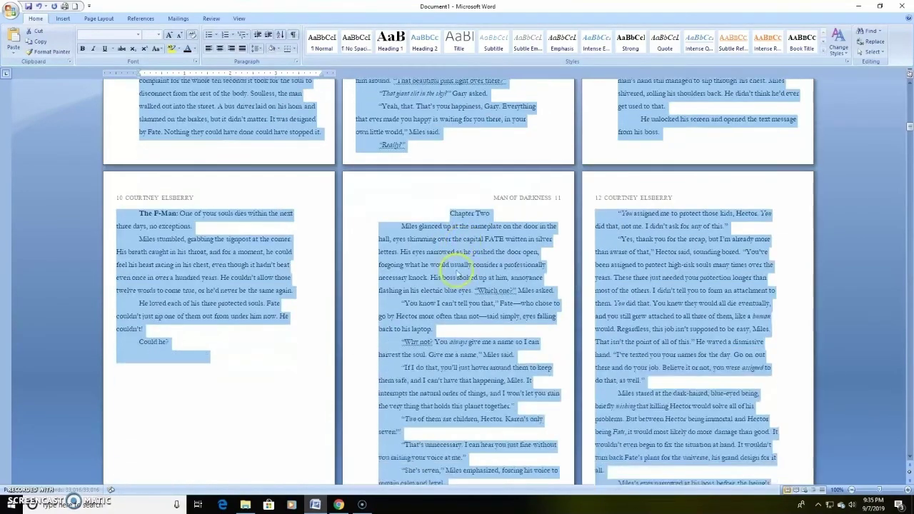
scroll(646, 369, up, 10)
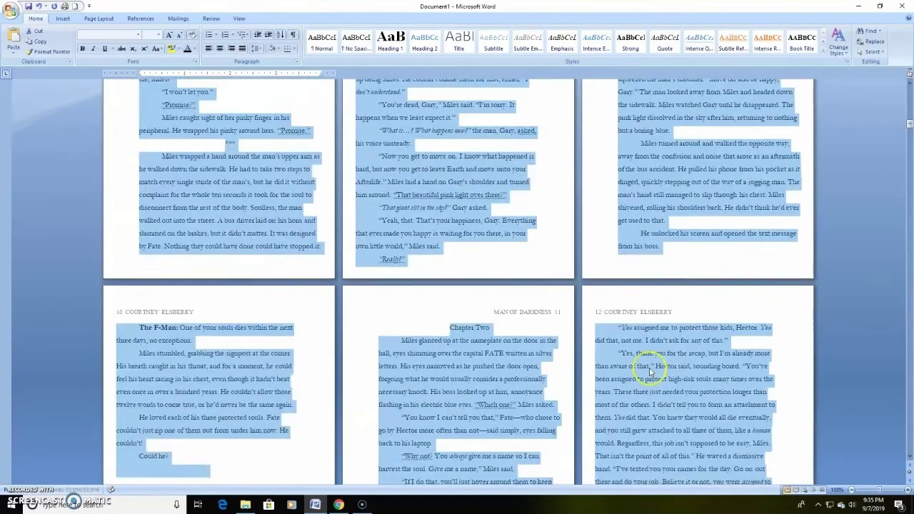
scroll(622, 379, up, 9)
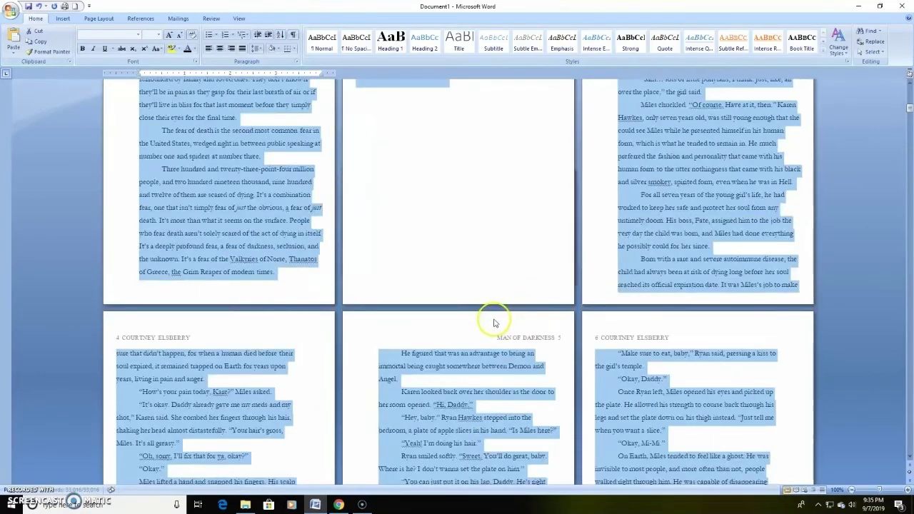
scroll(479, 357, up, 6)
Deselect the manuscript and set the document's default tab stops to 0.25" to reduce the paragraph indents
click(321, 275)
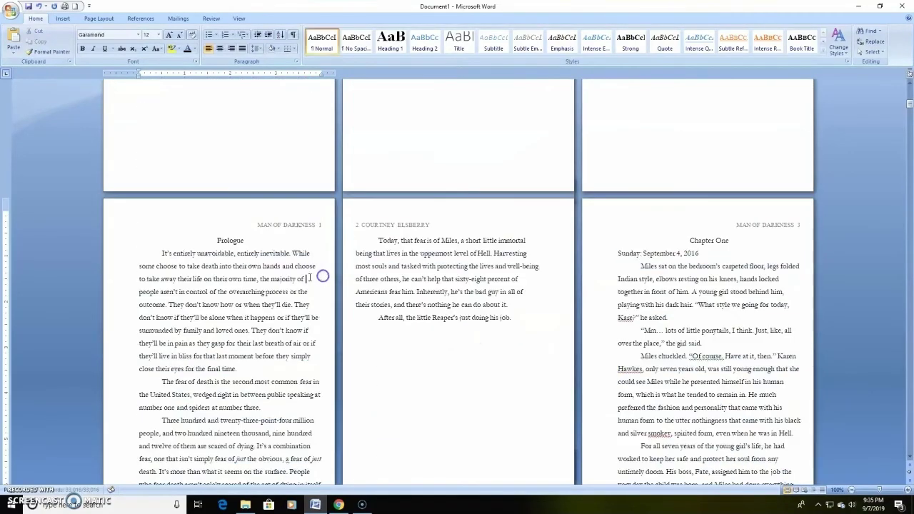
click(259, 48)
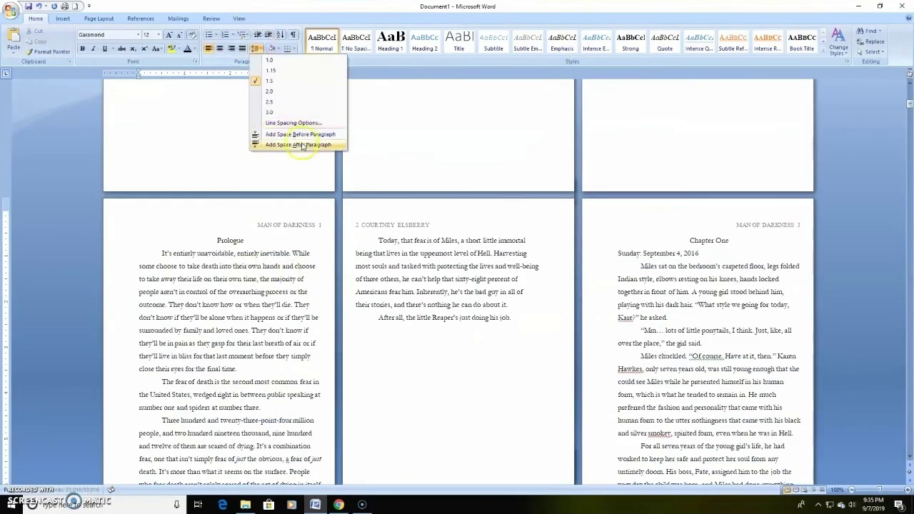
click(294, 121)
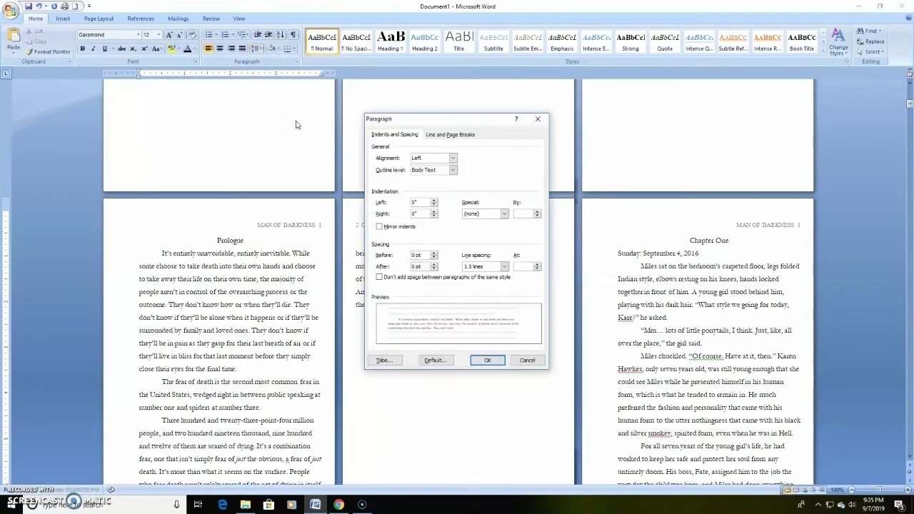
click(422, 202)
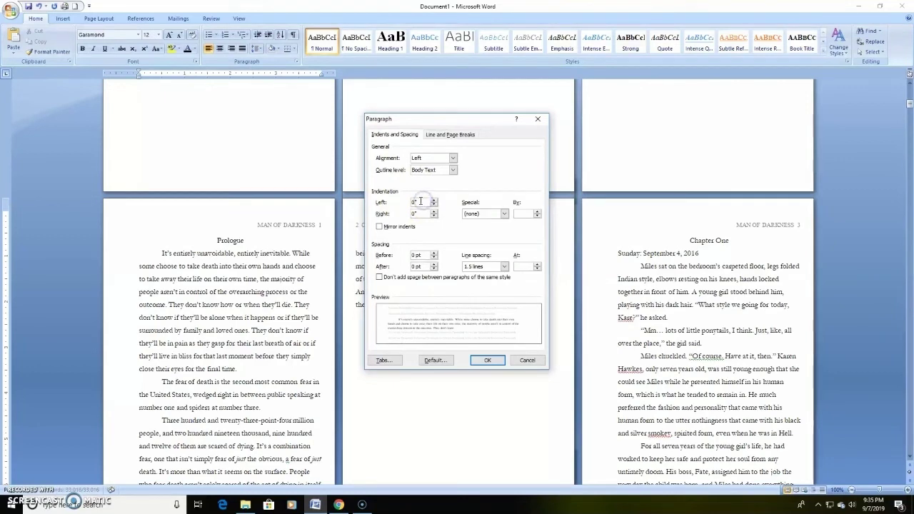
click(378, 362)
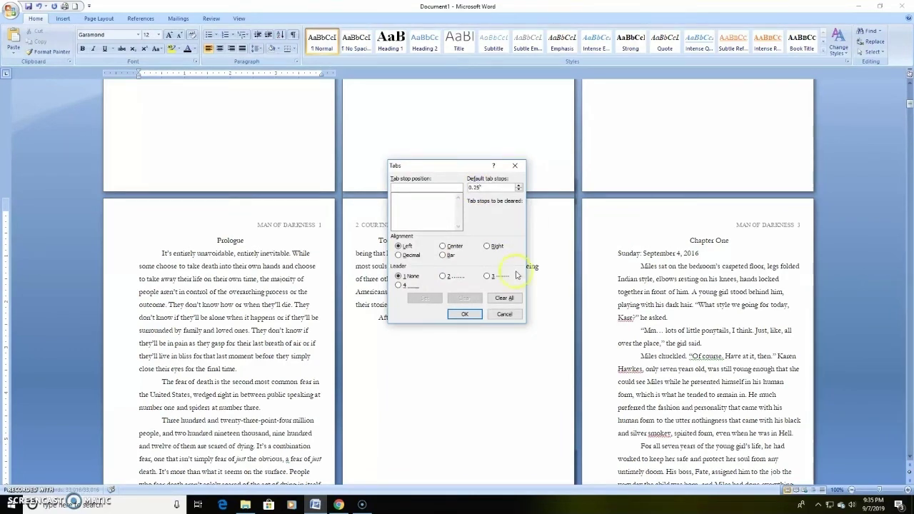
click(465, 315)
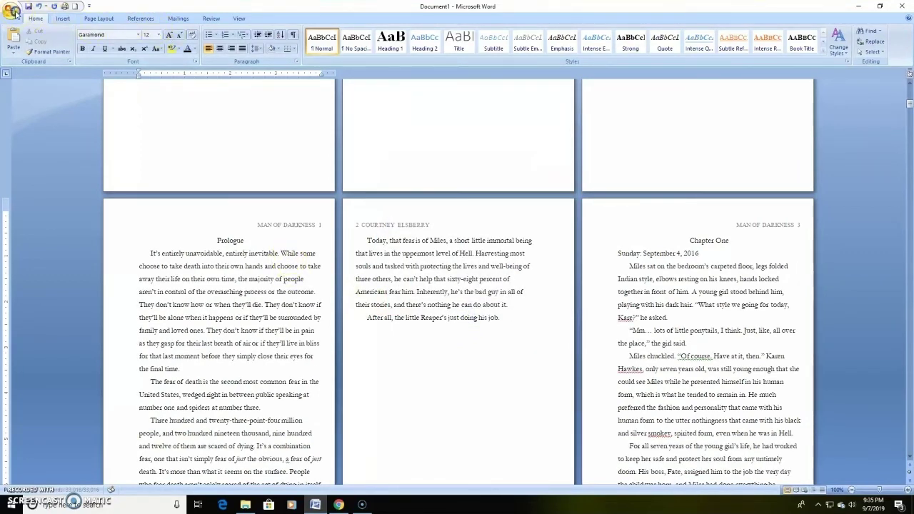
Save the manuscript as a Word document named Man of Darkness in the Fiction > Supernatural > Man of Darkness folder
click(11, 12)
mouse_move(34, 97)
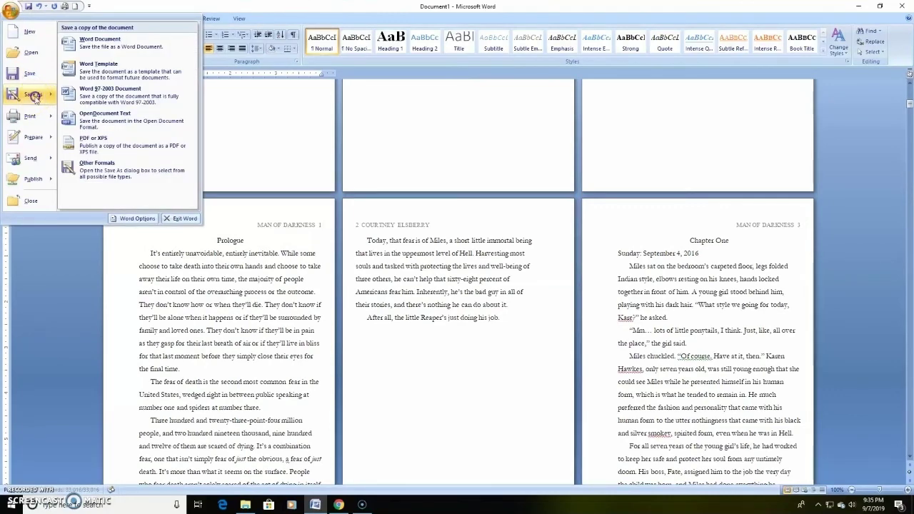
key(Escape)
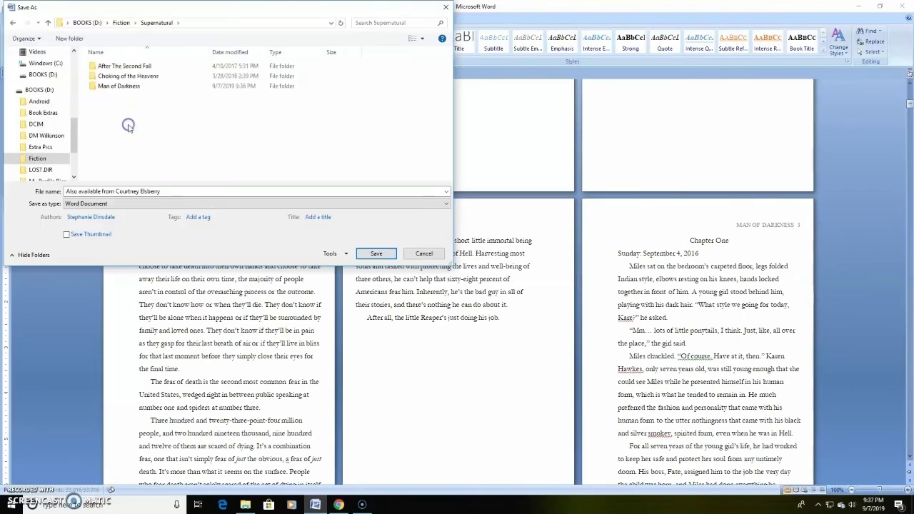
click(125, 86)
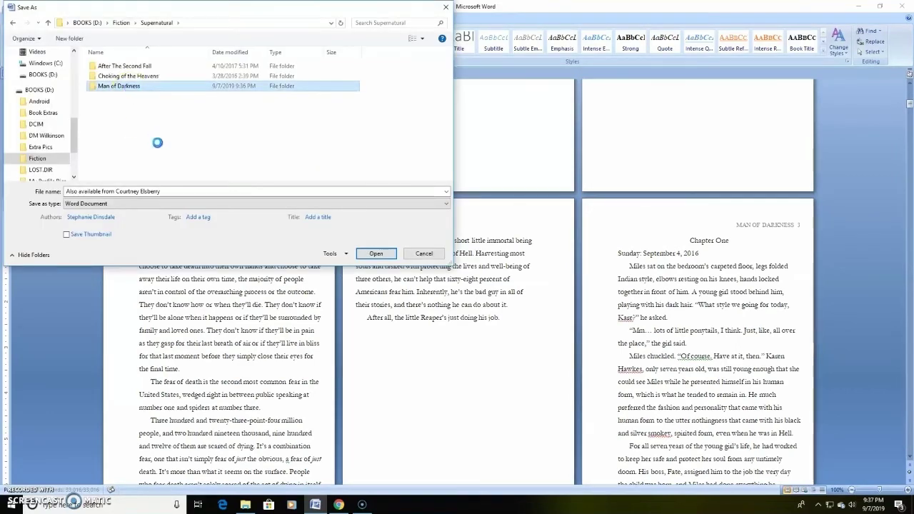
click(169, 191)
text(M)
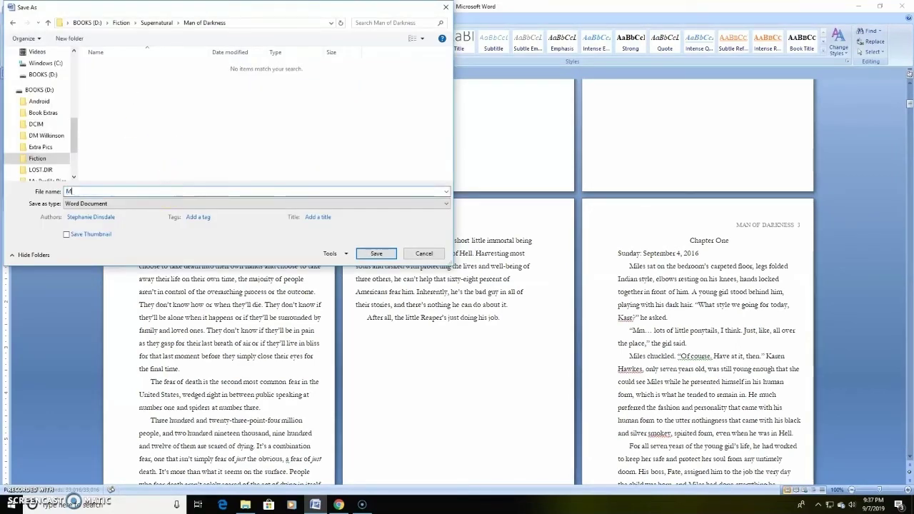
text(an of Darkness)
key(Return)
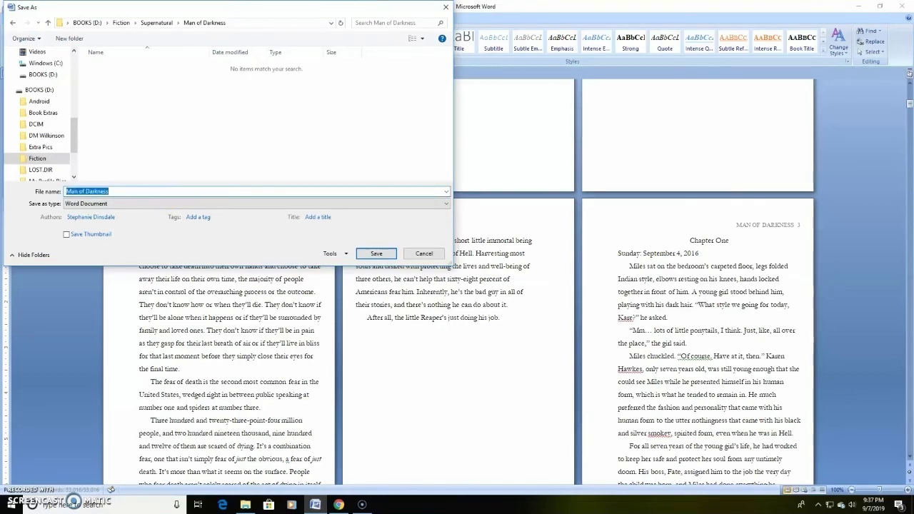
click(277, 196)
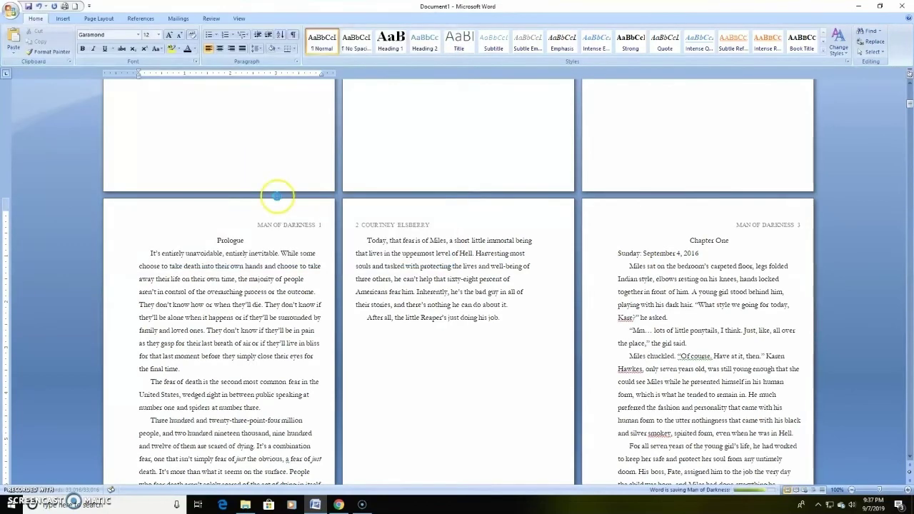
Justify the text of the entire manuscript, then place the cursor in the Prologue heading
click(279, 253)
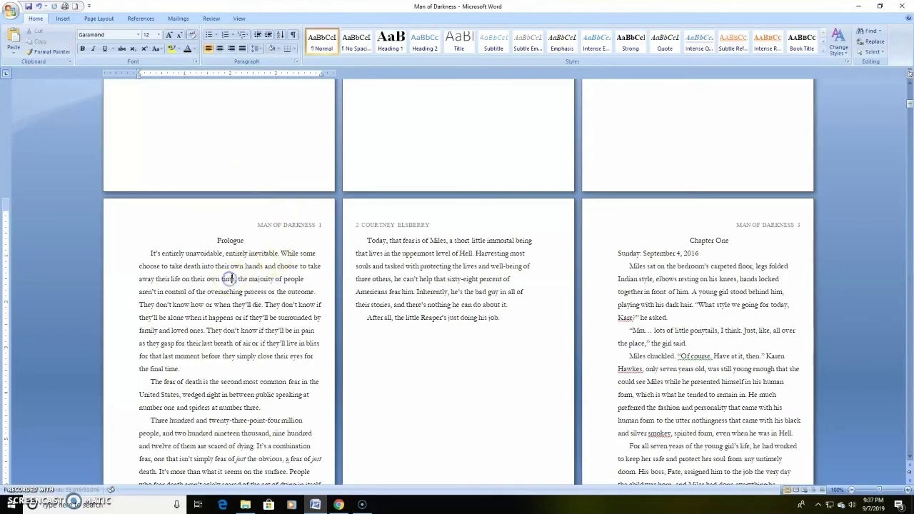
key(ctrl+a)
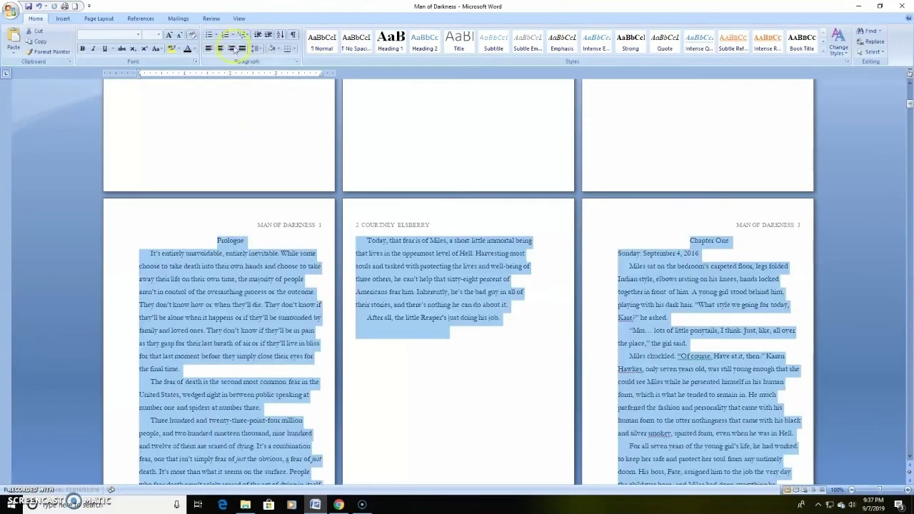
click(241, 49)
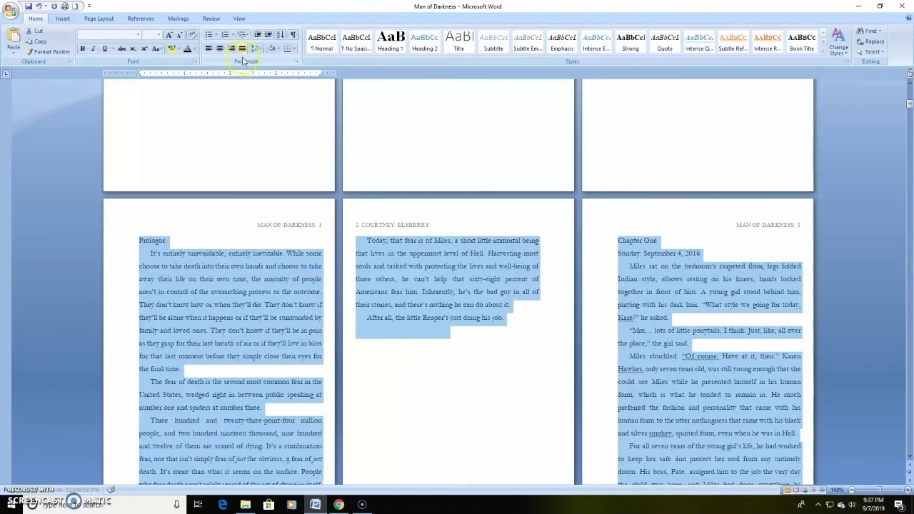
click(156, 241)
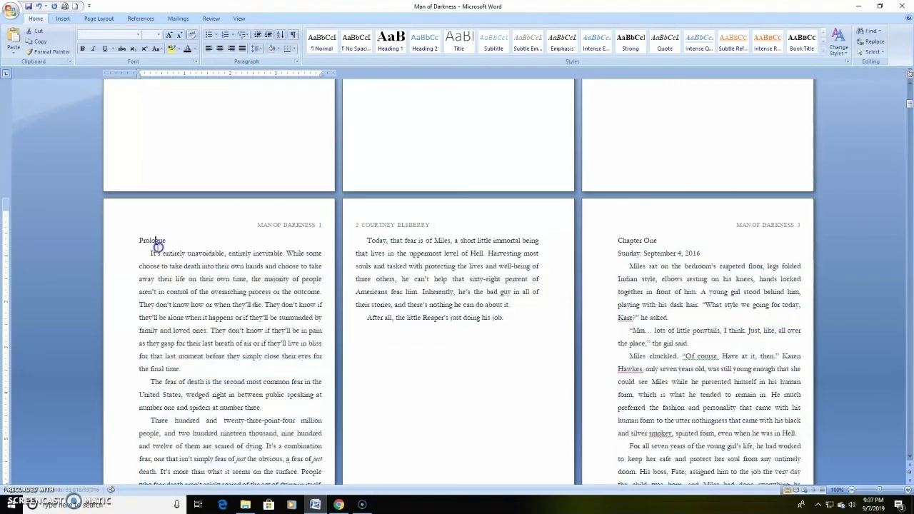
Examine how the justified text looks on the Prologue and Chapter One pages
click(189, 278)
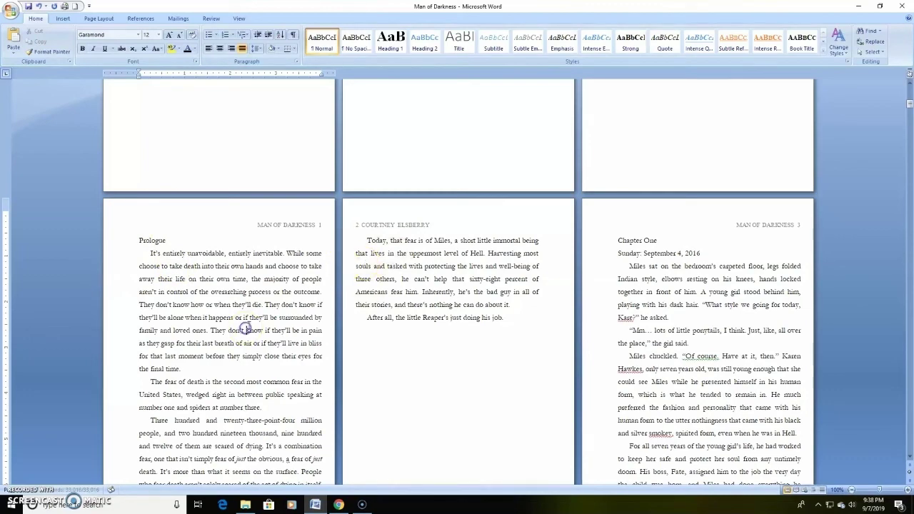
click(261, 50)
click(261, 49)
scroll(214, 211, down, 3)
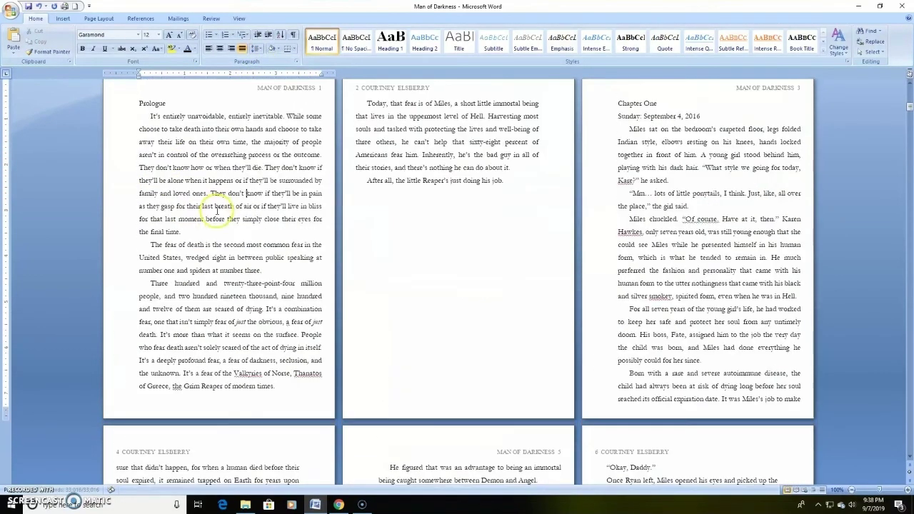
scroll(217, 211, up, 1)
scroll(205, 229, up, 2)
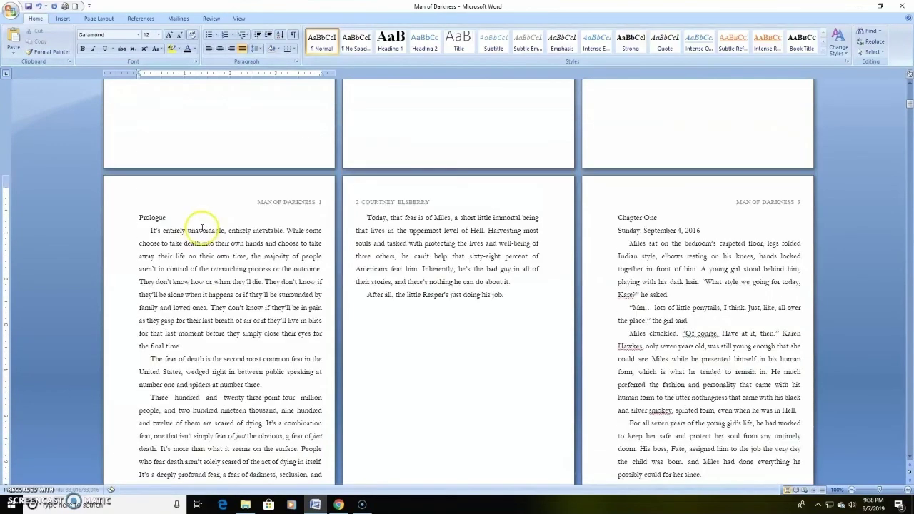
scroll(202, 231, down, 10)
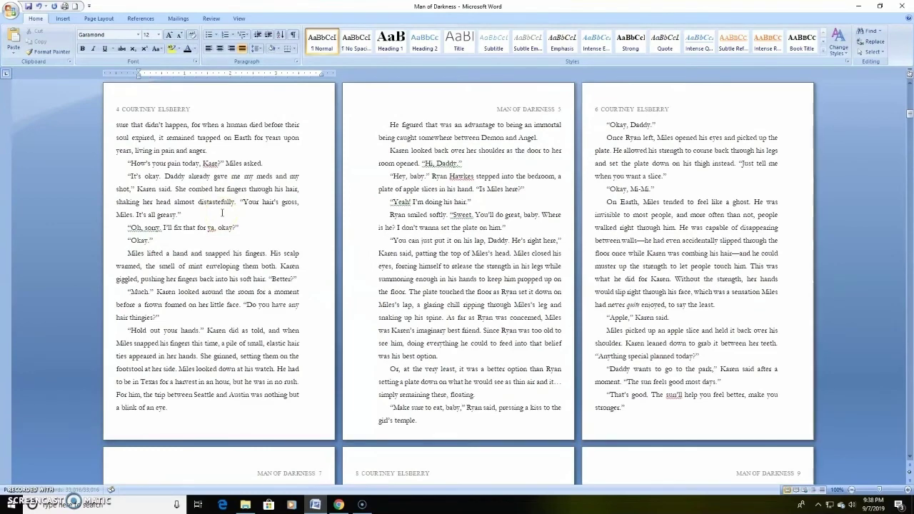
scroll(214, 224, up, 8)
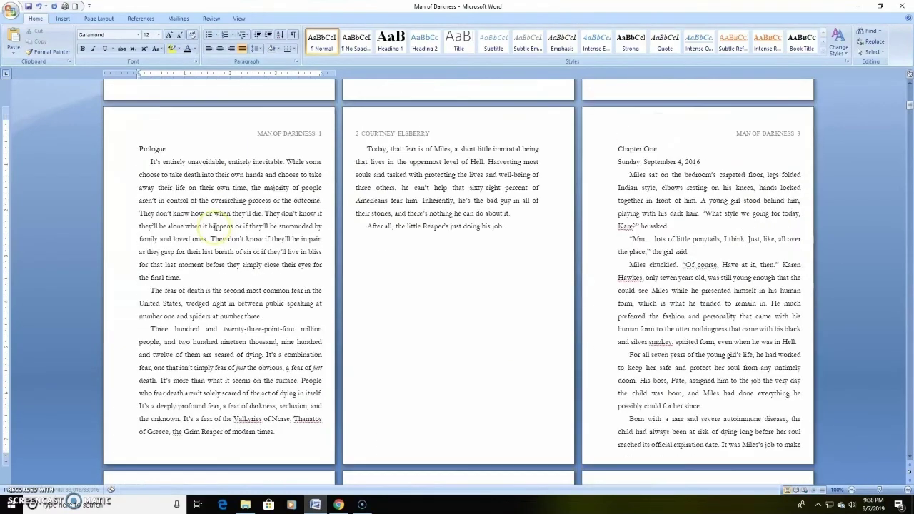
scroll(213, 227, up, 1)
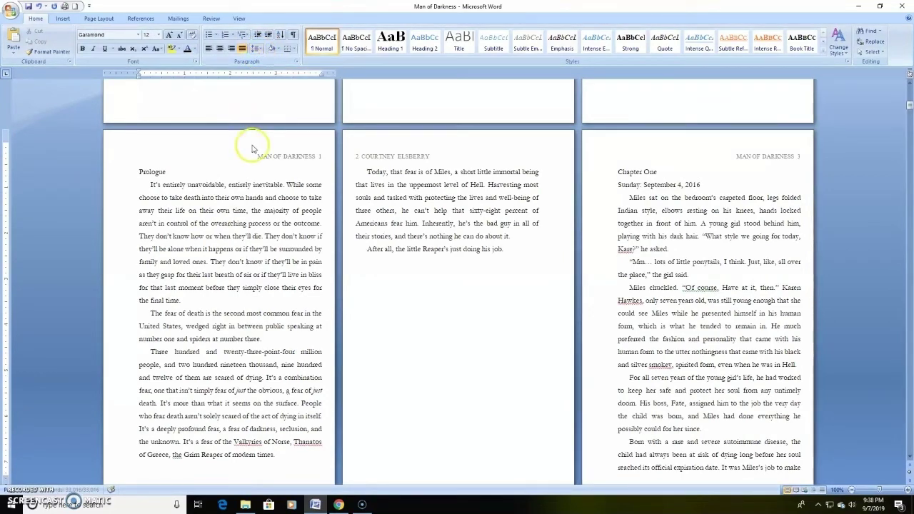
Turn on automatic hyphenation for the manuscript, check the hyphenated lines at the end of the Prologue, and save the document
click(175, 226)
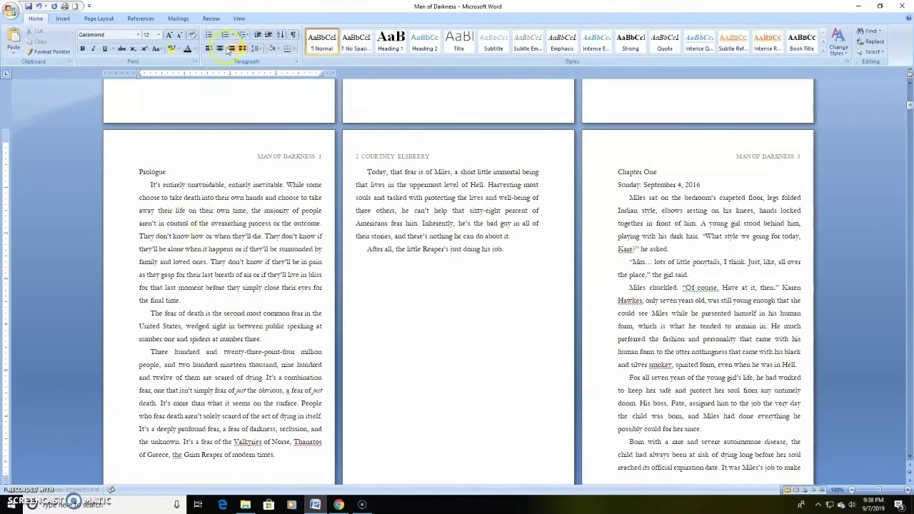
click(90, 20)
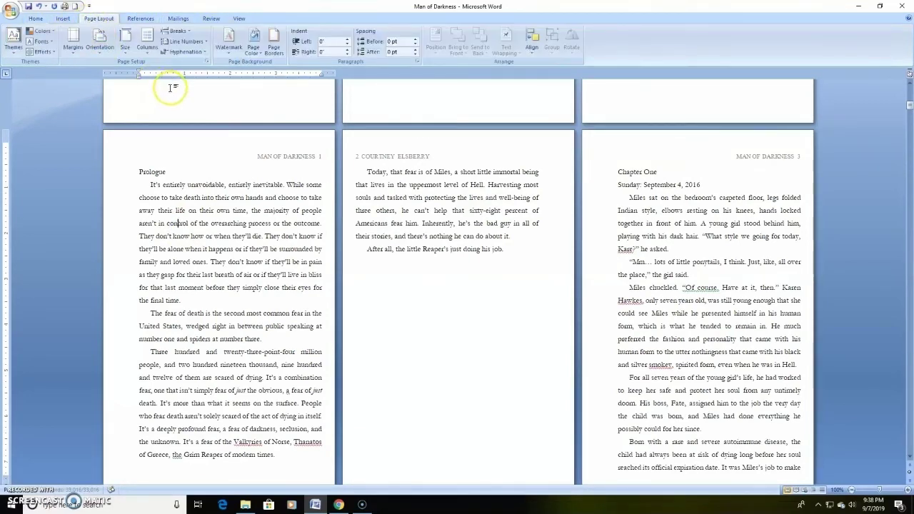
click(183, 52)
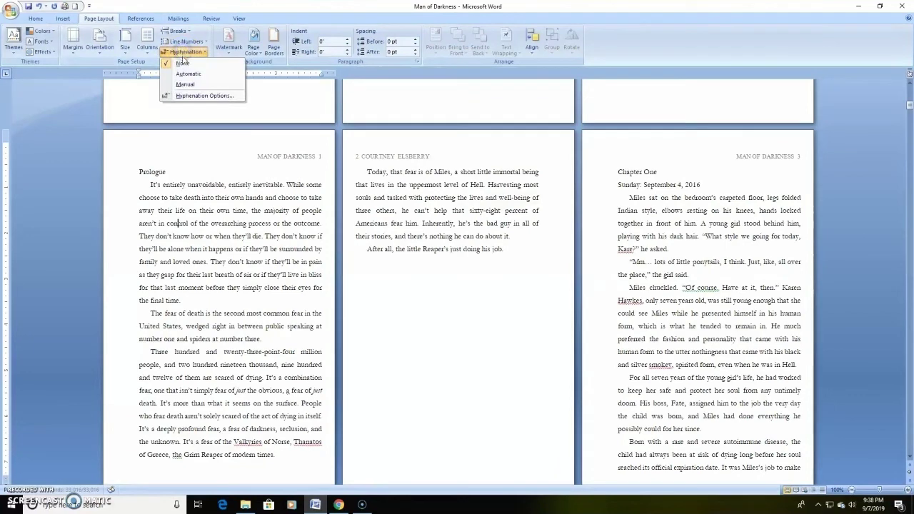
click(183, 74)
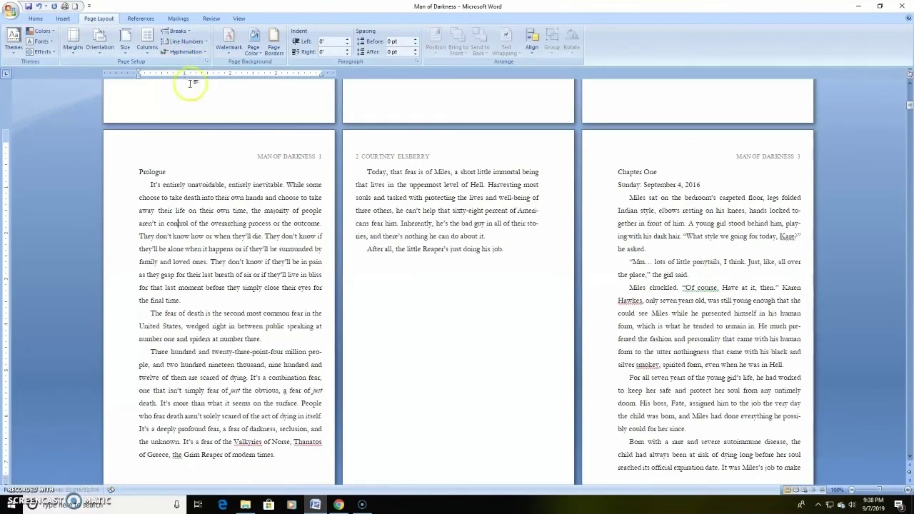
drag(514, 198, 546, 234)
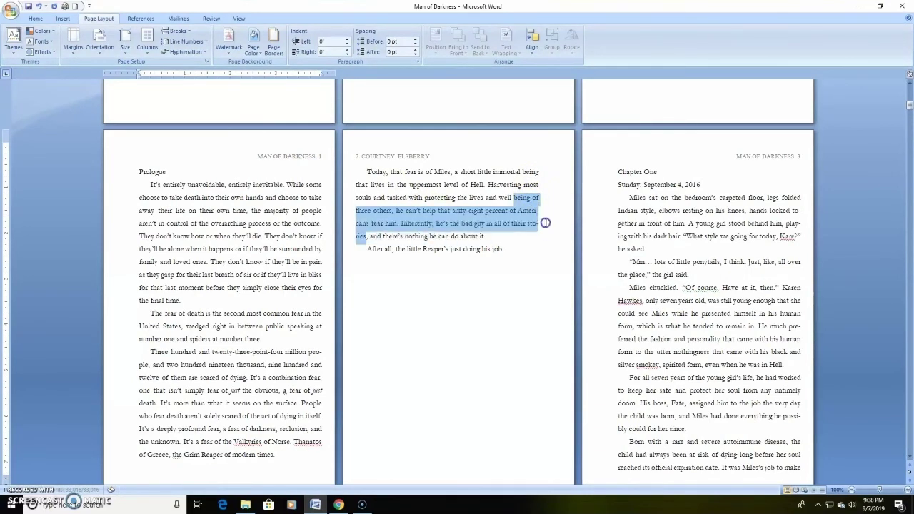
click(484, 184)
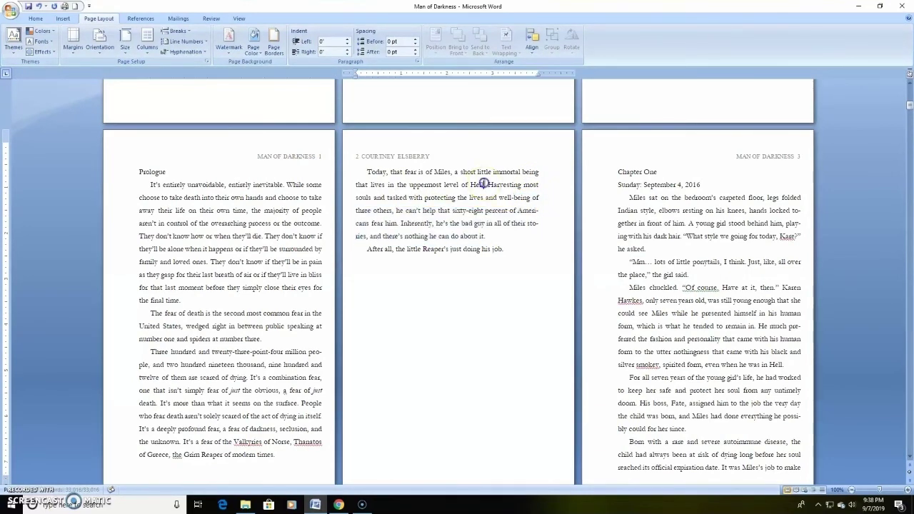
click(27, 7)
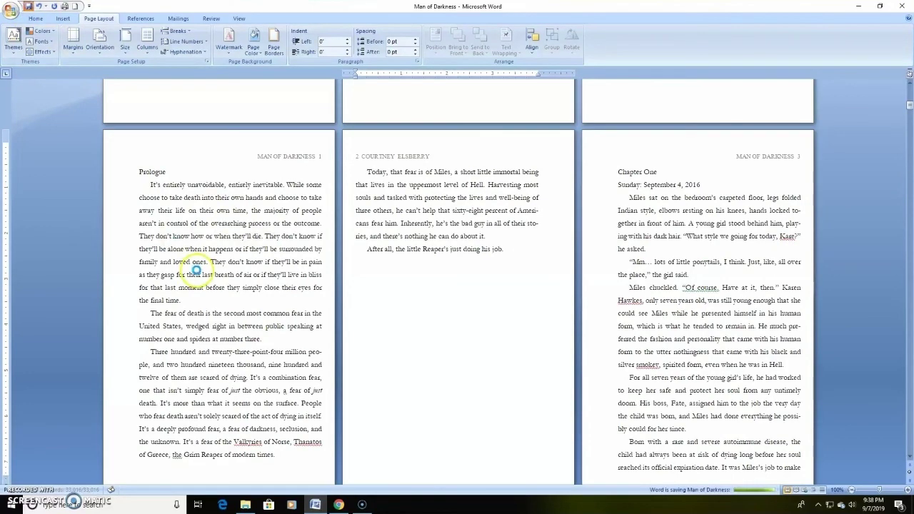
On the page before the title page, list Ashes in the Light and Cut to the Kill under "Also available from" and the author's name
click(36, 18)
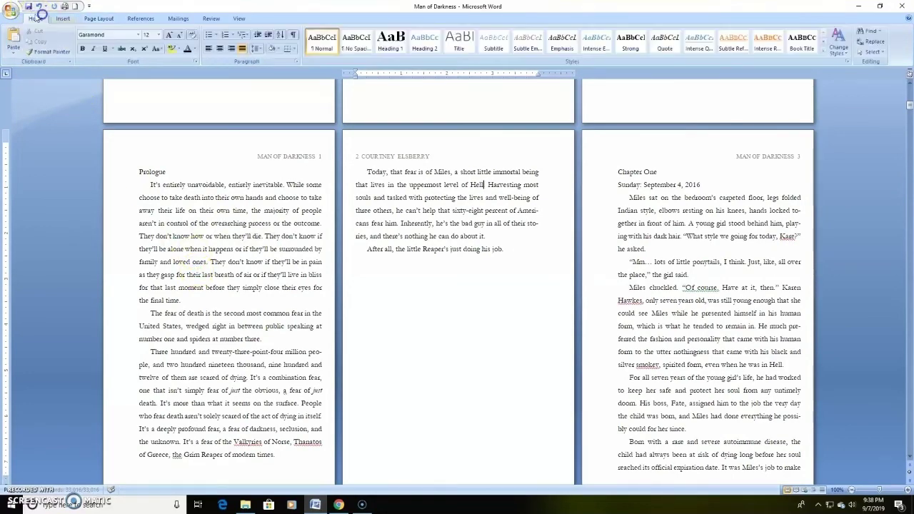
scroll(445, 244, up, 5)
scroll(445, 244, up, 10)
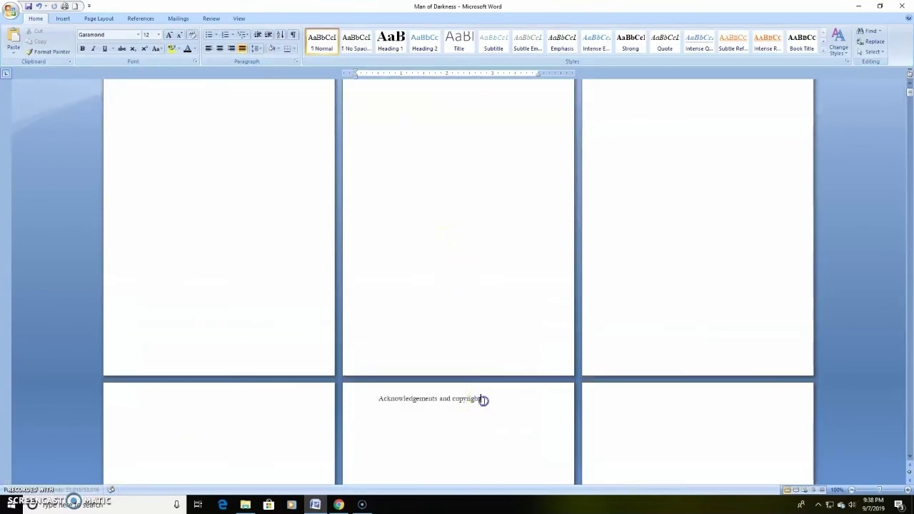
drag(483, 398, 402, 393)
scroll(467, 305, up, 2)
click(472, 96)
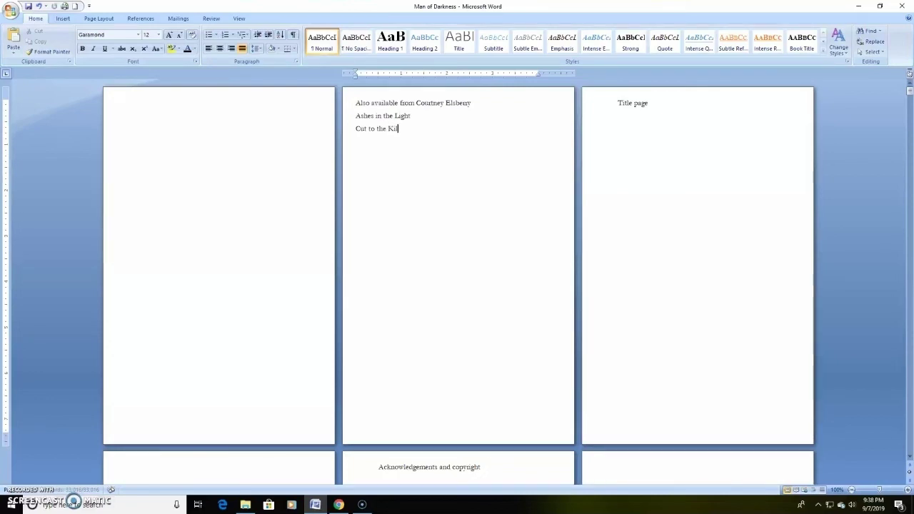
Convert the "Also available from" line with the author's name to uppercase
drag(474, 104, 336, 98)
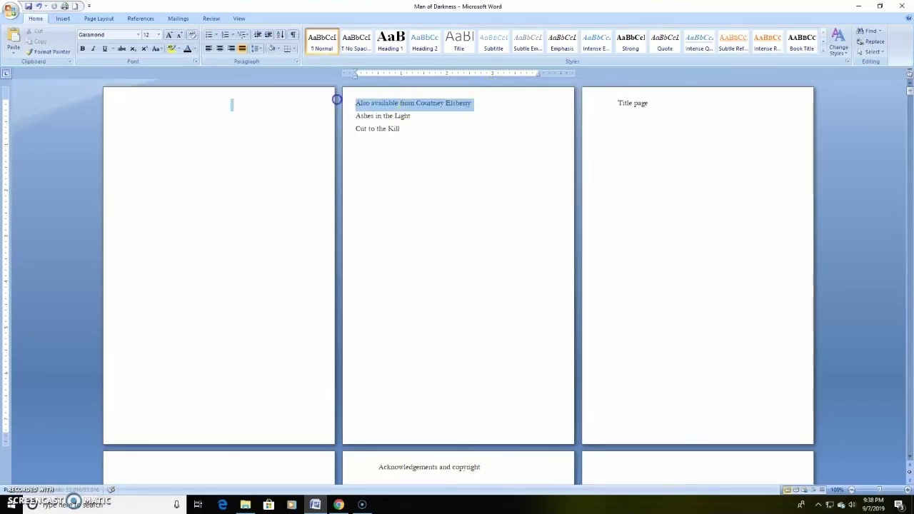
click(429, 105)
drag(469, 100, 370, 101)
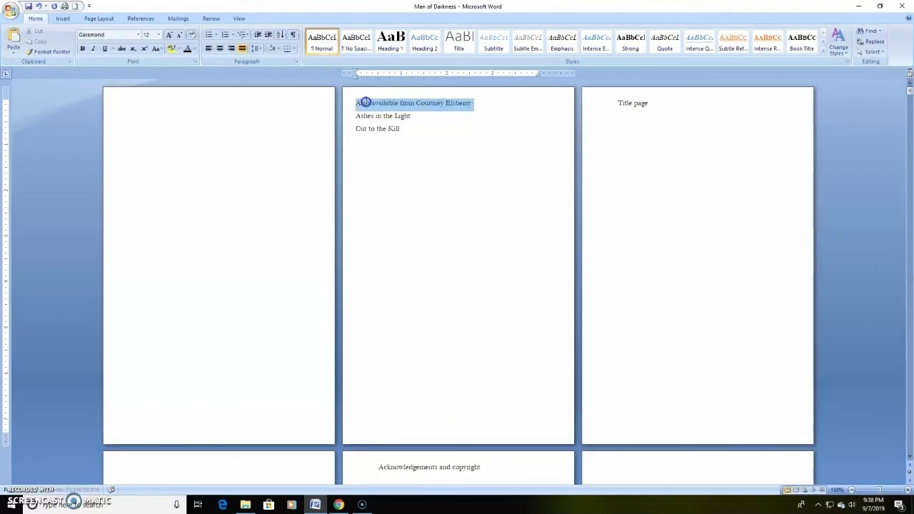
click(156, 49)
click(182, 84)
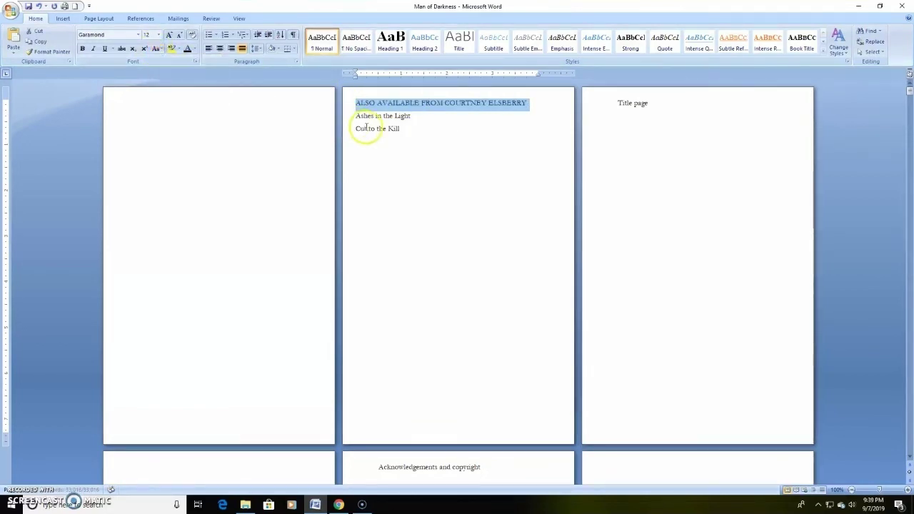
Center the uppercase line and the two book titles below it, and save the document
click(369, 129)
click(219, 49)
click(418, 127)
drag(418, 128, 357, 115)
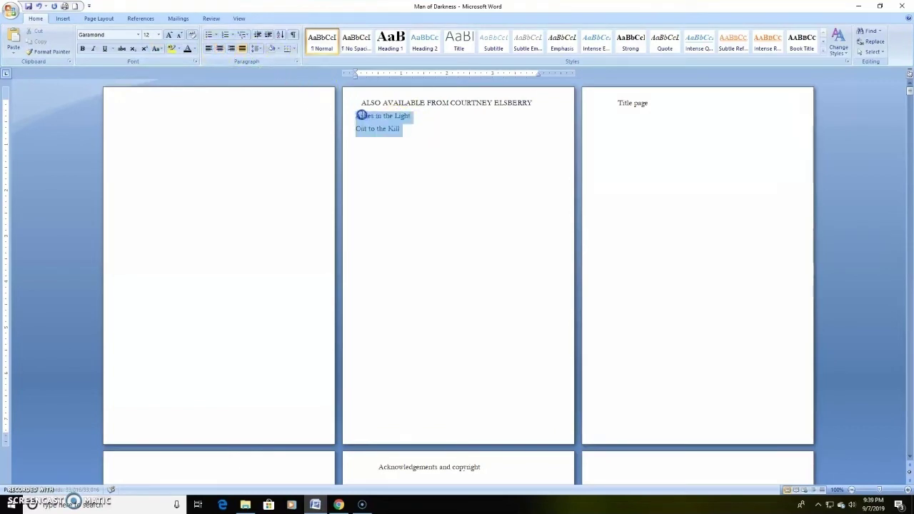
click(221, 50)
click(420, 139)
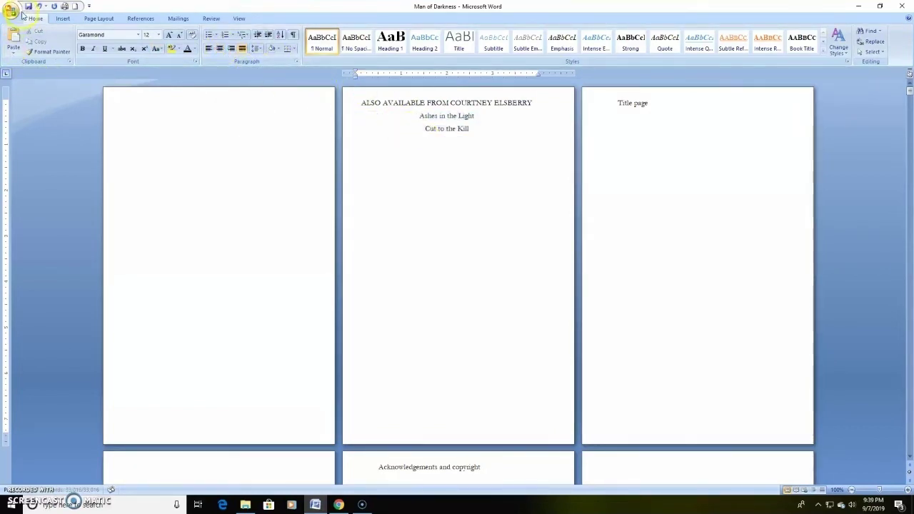
click(29, 6)
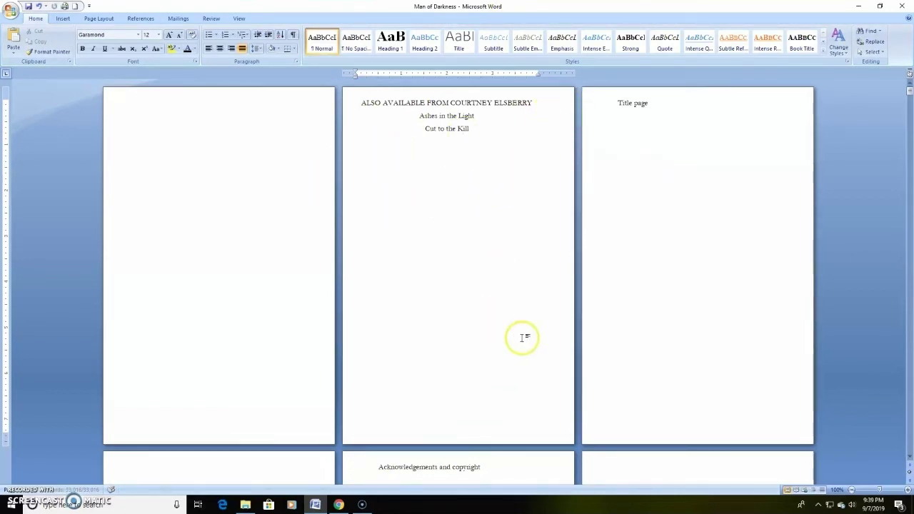
scroll(578, 267, down, 10)
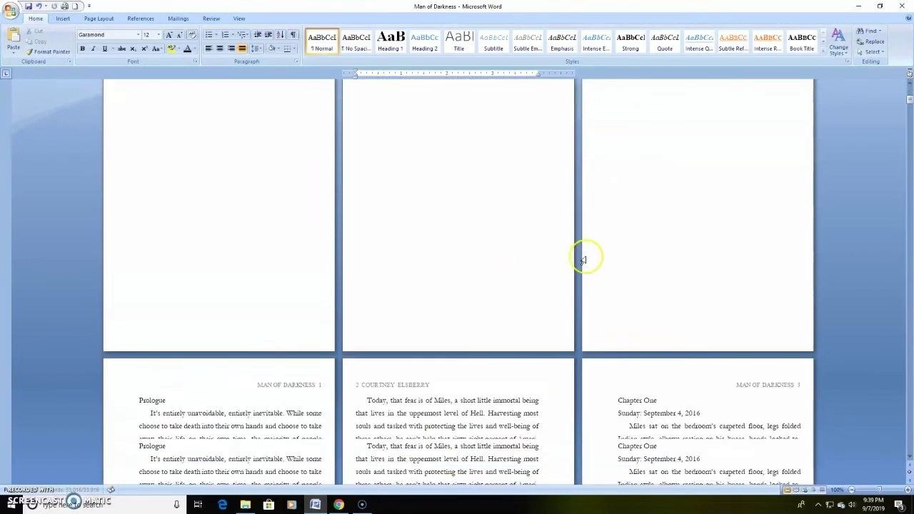
scroll(564, 268, down, 5)
click(463, 258)
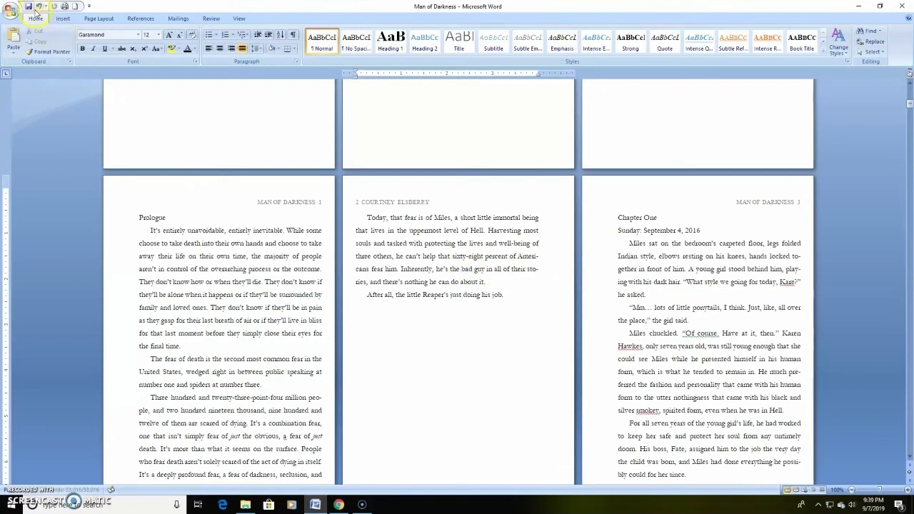
click(28, 7)
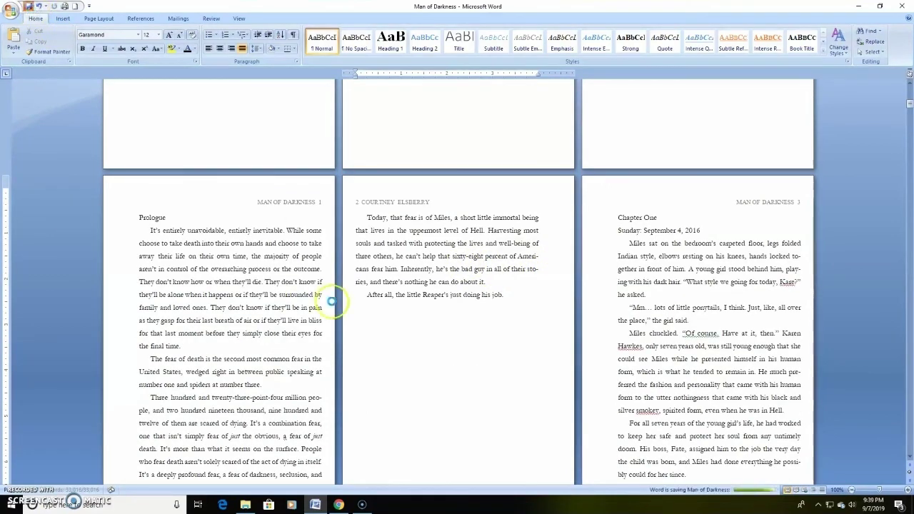
Examine the Chapter One heading and date lines and the page layout through to the end of the manuscript
scroll(432, 275, down, 3)
scroll(507, 247, down, 2)
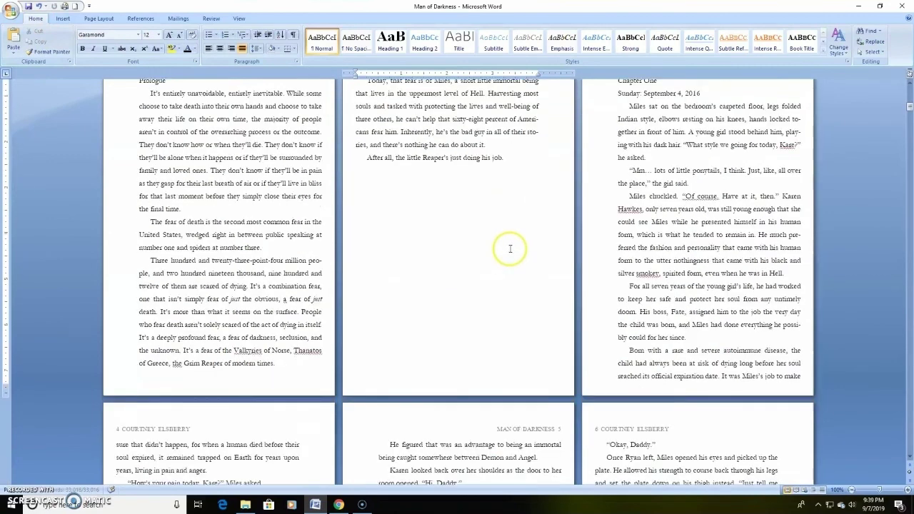
scroll(633, 180, up, 3)
drag(671, 148, 618, 148)
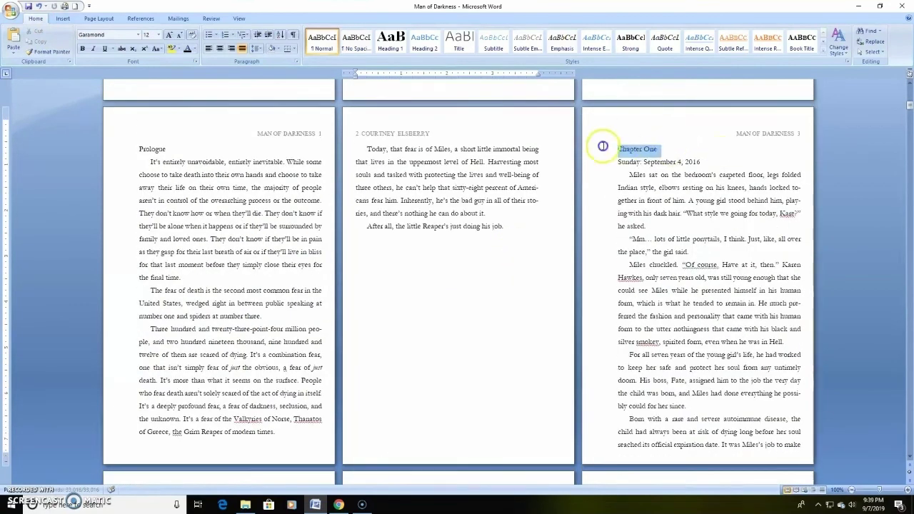
drag(701, 161, 613, 150)
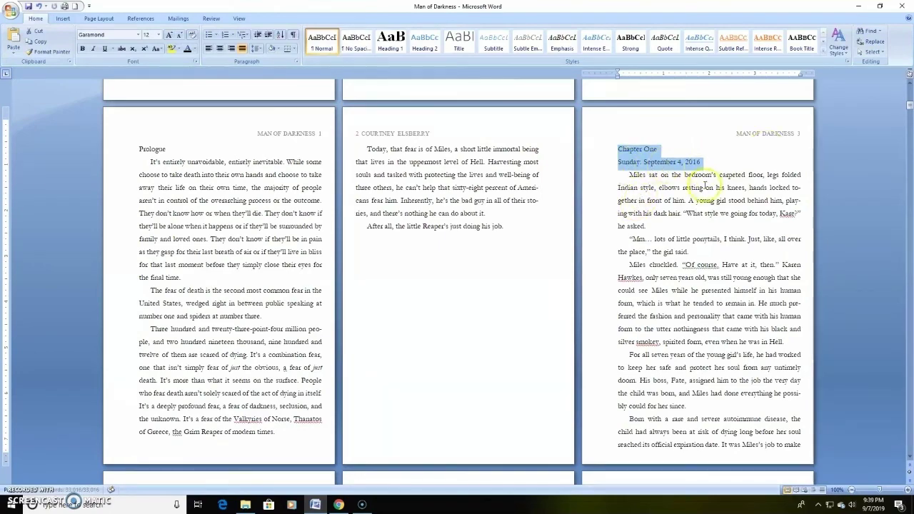
scroll(674, 198, down, 5)
scroll(680, 194, down, 9)
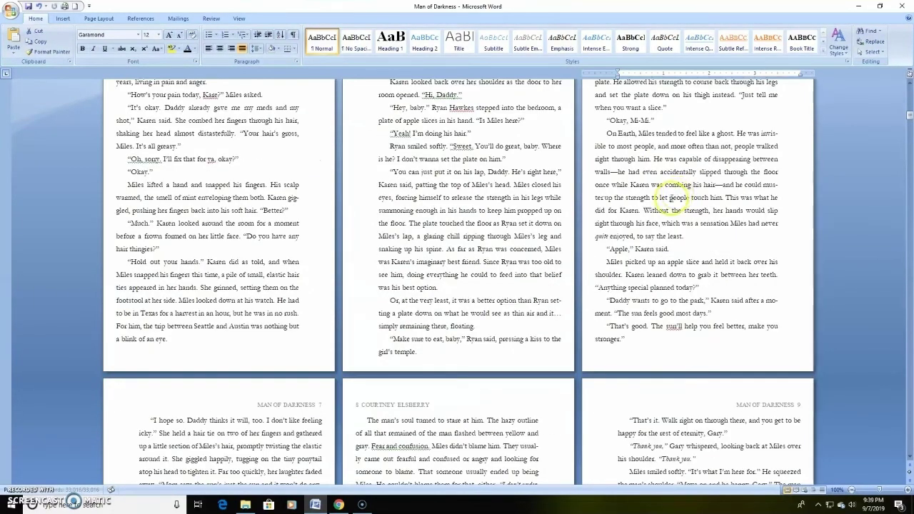
scroll(675, 199, down, 8)
click(658, 198)
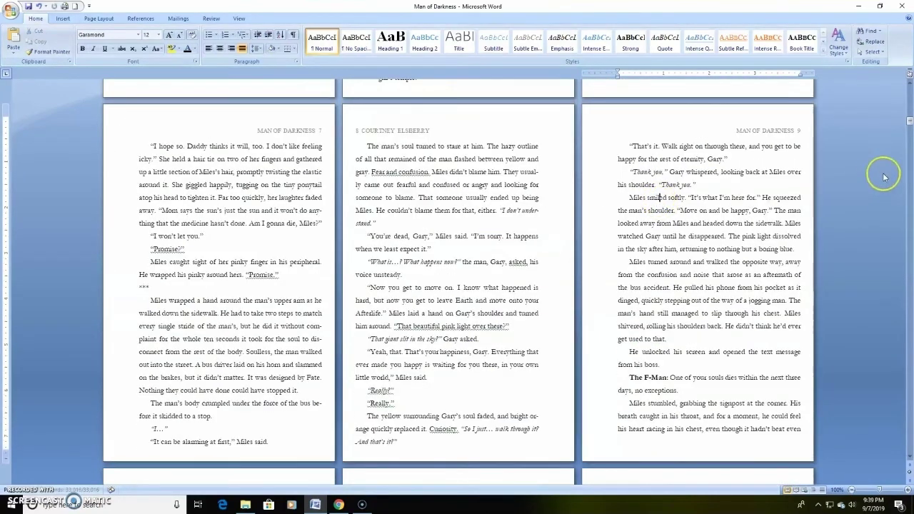
drag(909, 120, 907, 371)
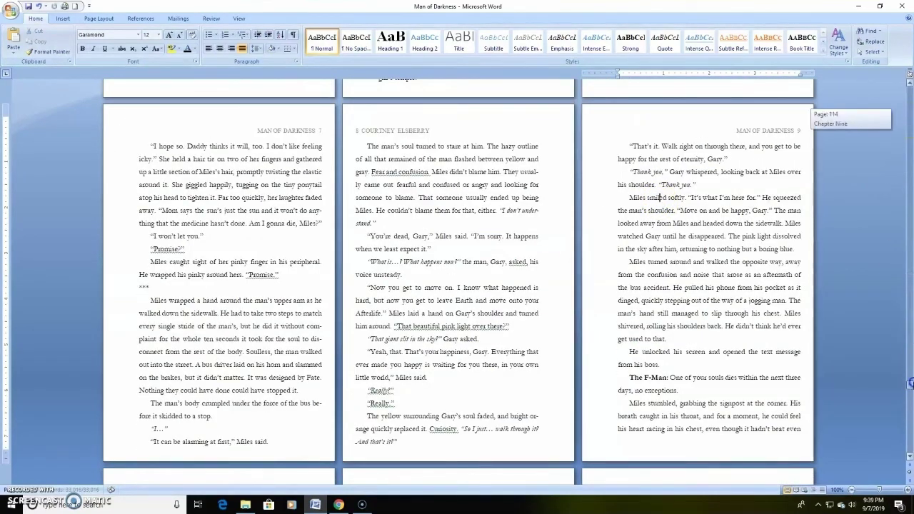
drag(910, 459, 908, 417)
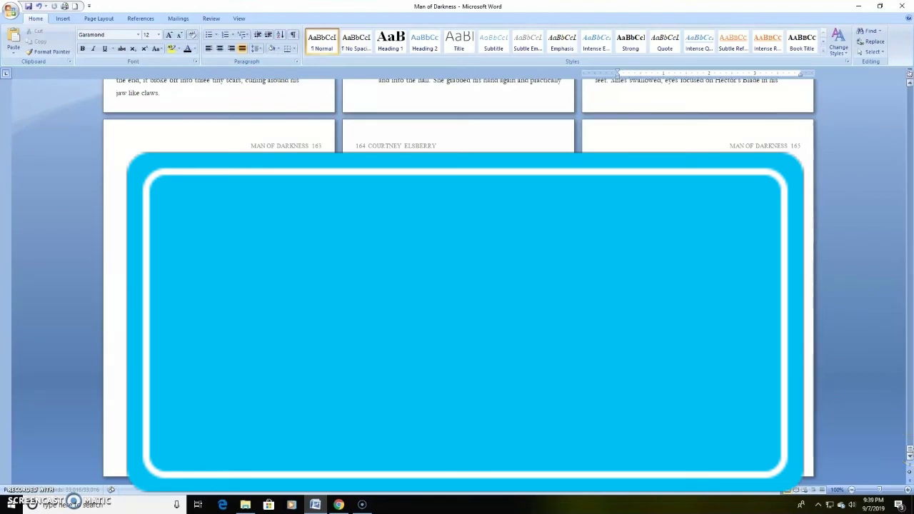
Delete the "Acknowledgements and copyright" placeholder text in the front matter before the Prologue
drag(909, 450, 908, 359)
drag(908, 134, 908, 79)
scroll(422, 302, down, 6)
scroll(407, 312, down, 3)
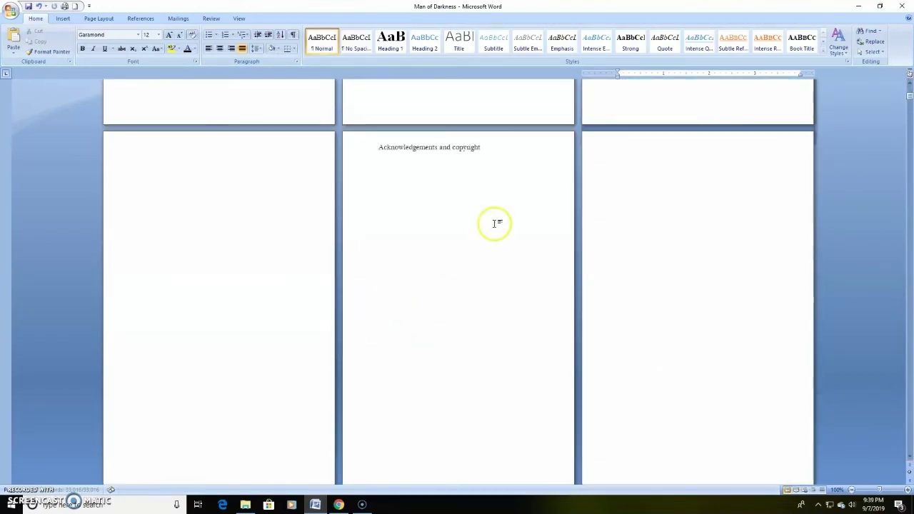
drag(532, 163, 363, 145)
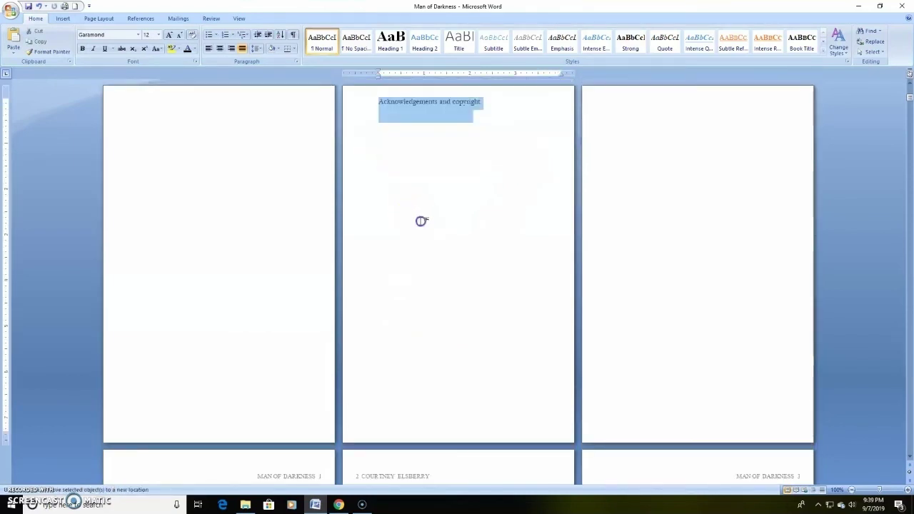
key(Delete)
click(238, 173)
drag(202, 175, 139, 167)
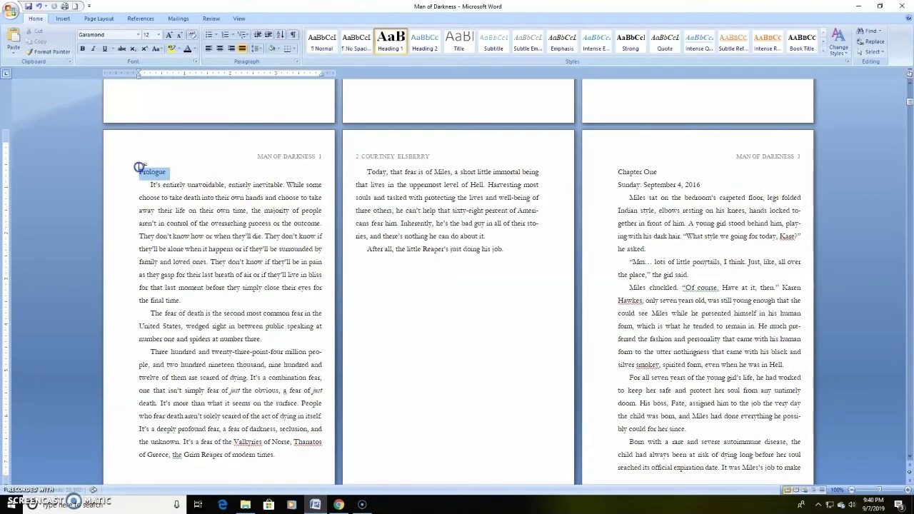
click(163, 172)
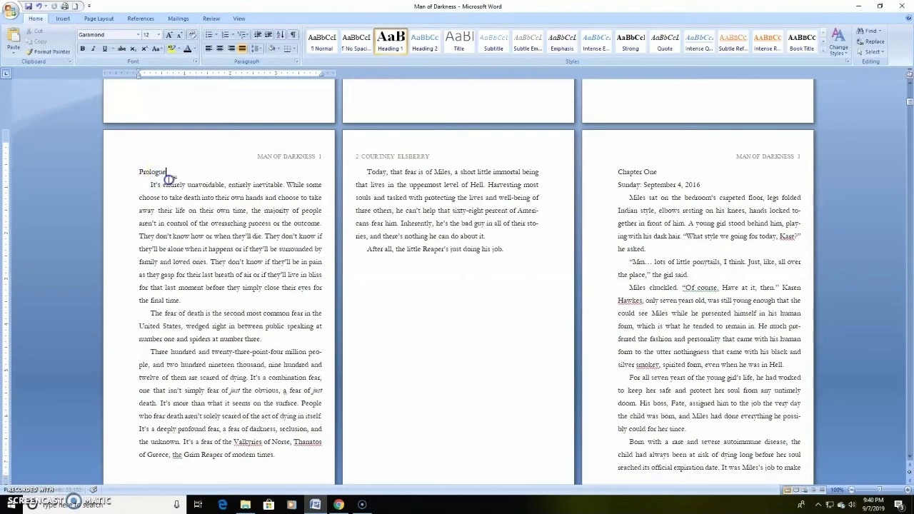
click(271, 247)
Add the character surname flagged as misspelled in the dialogue on page 5 to the spelling dictionary
scroll(283, 270, down, 10)
scroll(257, 277, down, 6)
scroll(257, 275, up, 5)
scroll(257, 277, up, 1)
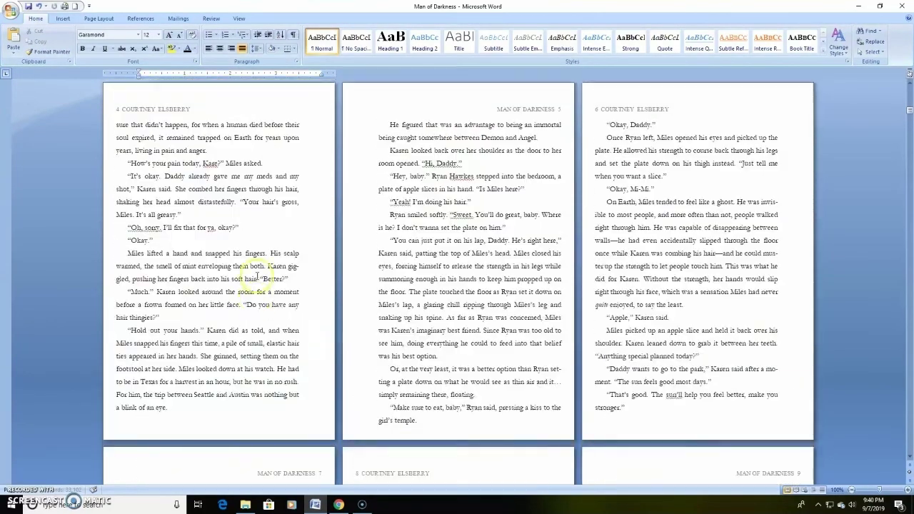
right_click(467, 177)
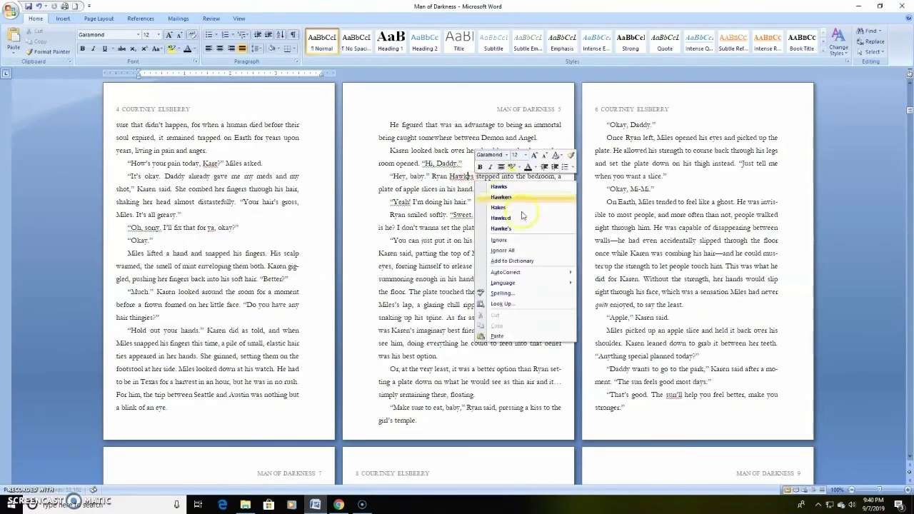
click(521, 261)
Add the girl's flagged nickname in the dialogue on page 4 to the spelling dictionary, and save the document
scroll(484, 284, up, 1)
scroll(484, 284, up, 3)
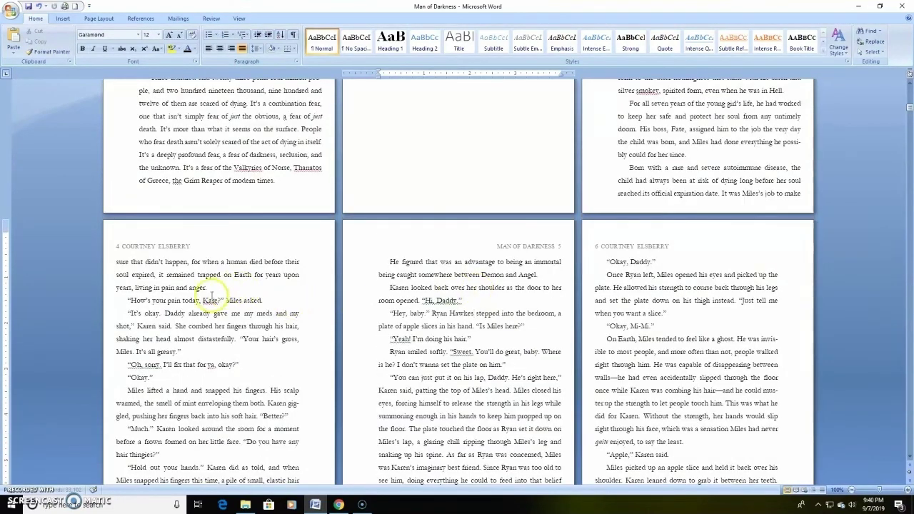
right_click(207, 301)
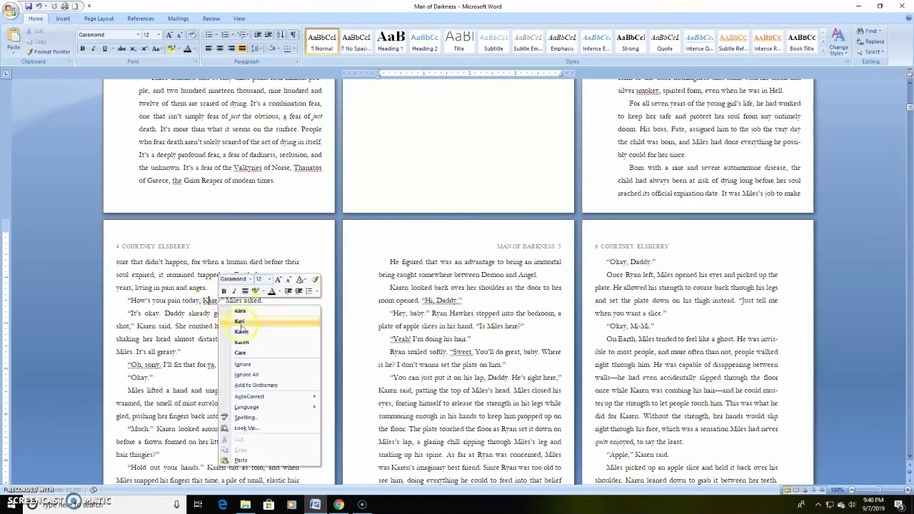
click(259, 386)
scroll(247, 387, up, 5)
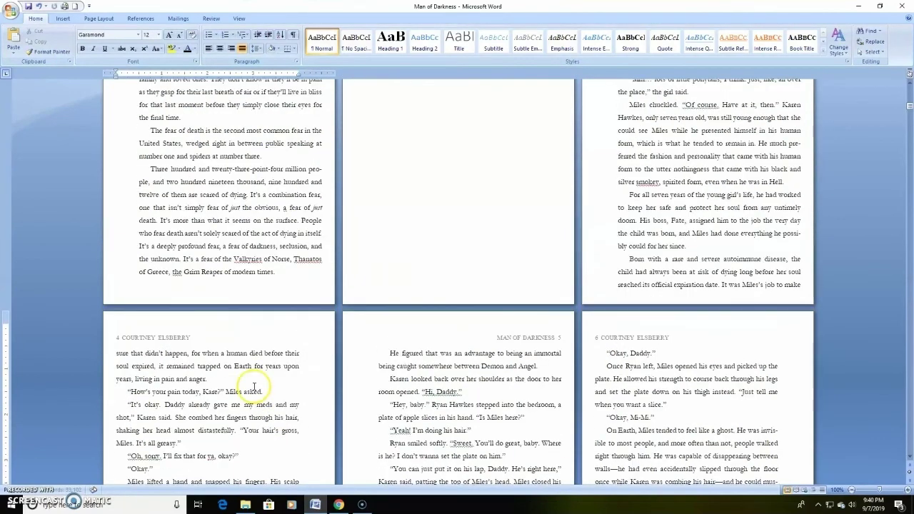
scroll(515, 270, up, 1)
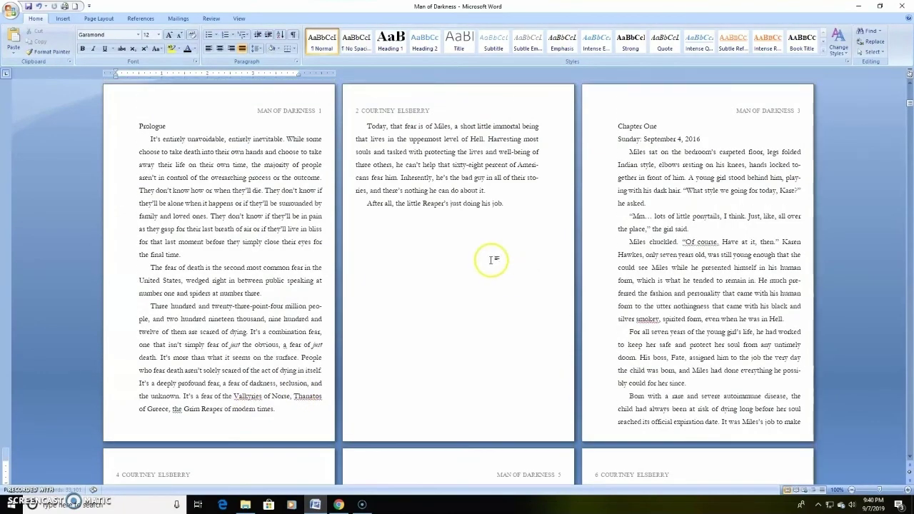
click(30, 7)
click(129, 281)
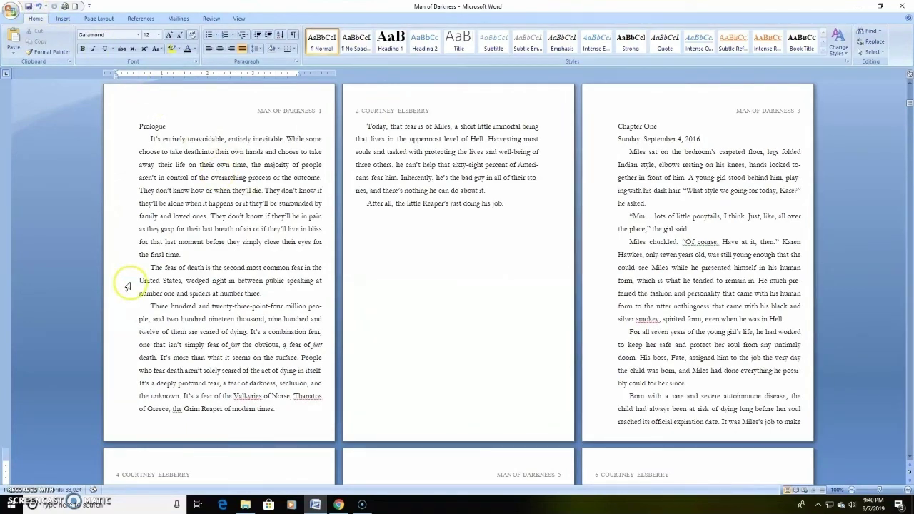